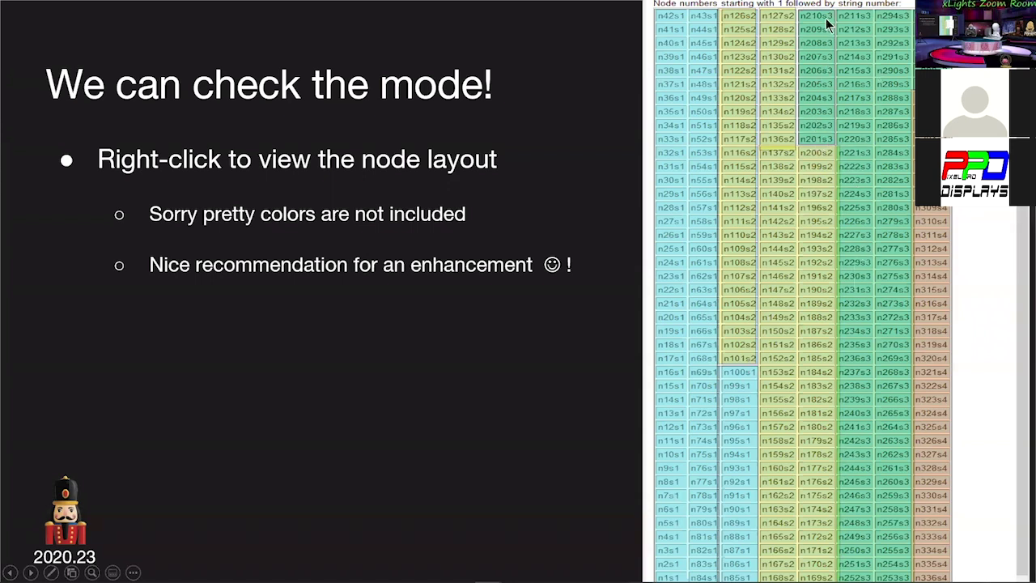
{"action": "key", "text": "Right"}
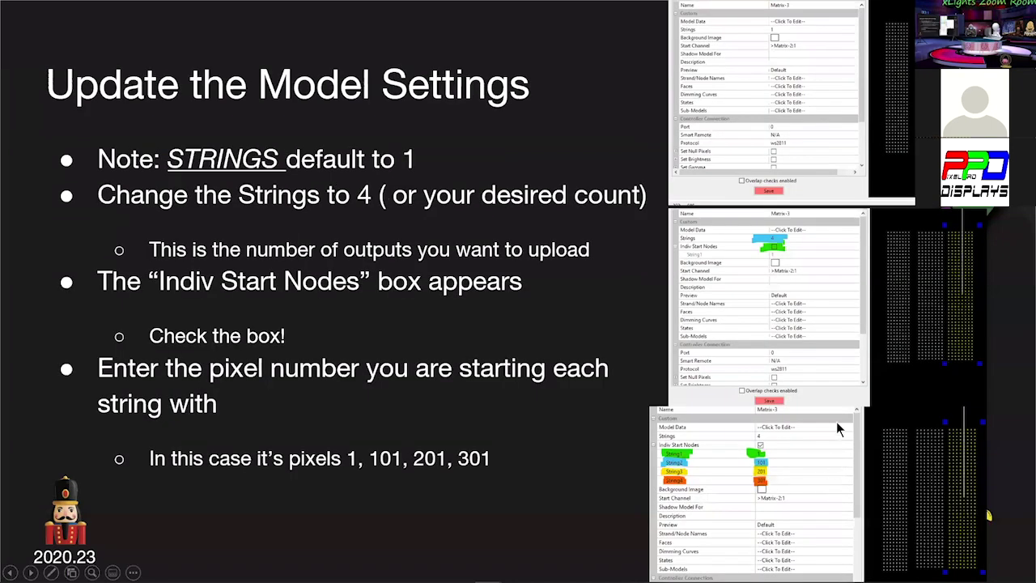
{"action": "key", "text": "Left"}
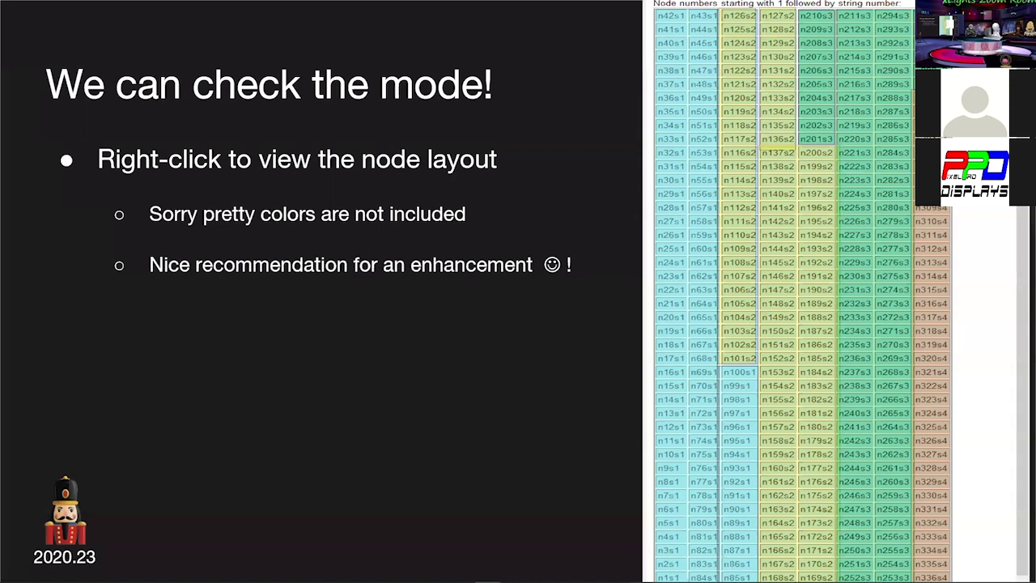
{"action": "key", "text": "Right"}
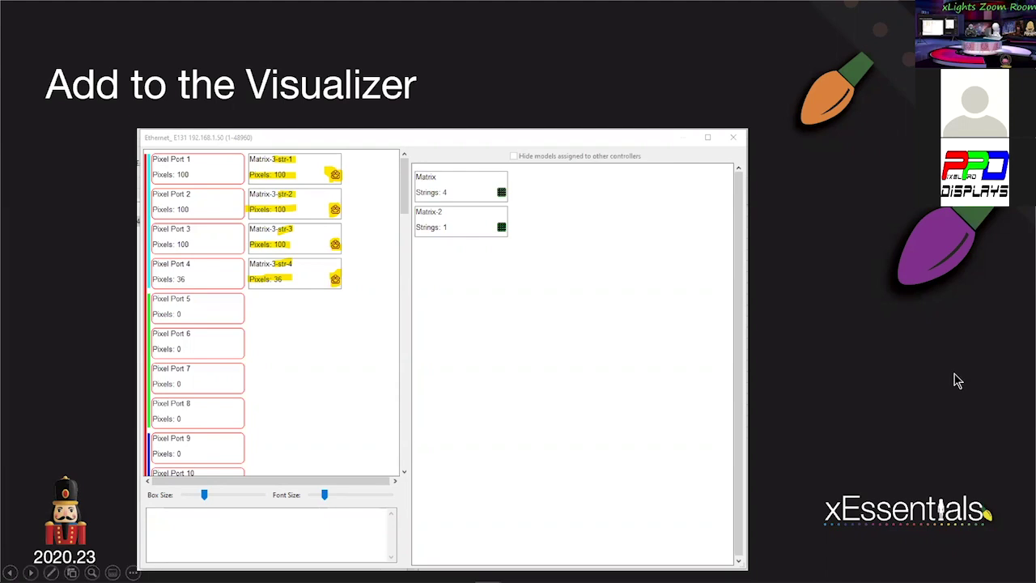
{"action": "key", "text": "Right"}
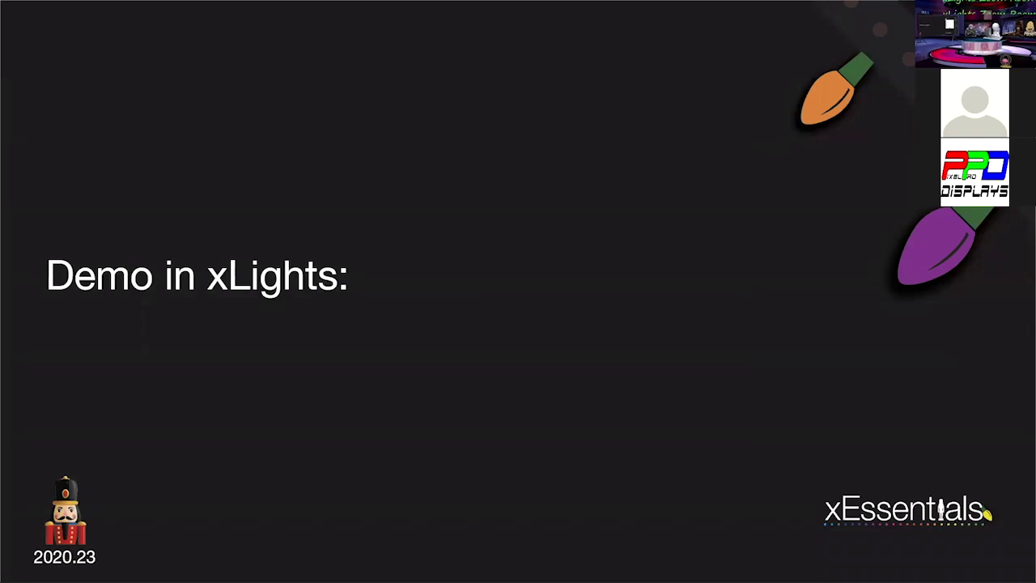
Switch to xLights and draw a tall, narrow matrix model in the empty layout preview
{"action": "key", "text": "alt+Tab"}
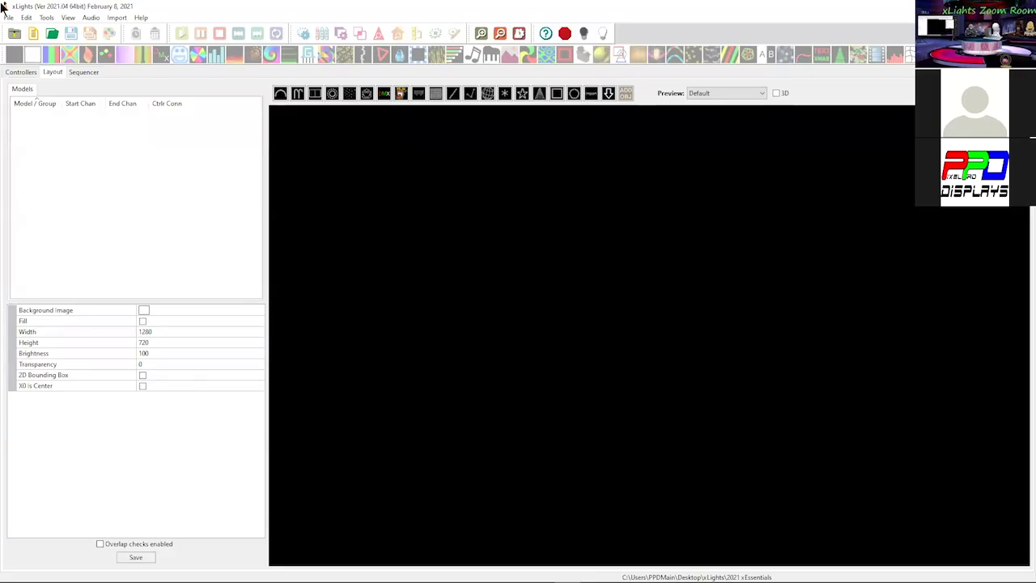
{"action": "left_click", "coordinate": [433, 90]}
{"action": "mouse_move", "coordinate": [313, 269]}
{"action": "left_mouse_down"}
{"action": "mouse_move", "coordinate": [398, 437]}
{"action": "mouse_move", "coordinate": [375, 485]}
{"action": "left_mouse_up"}
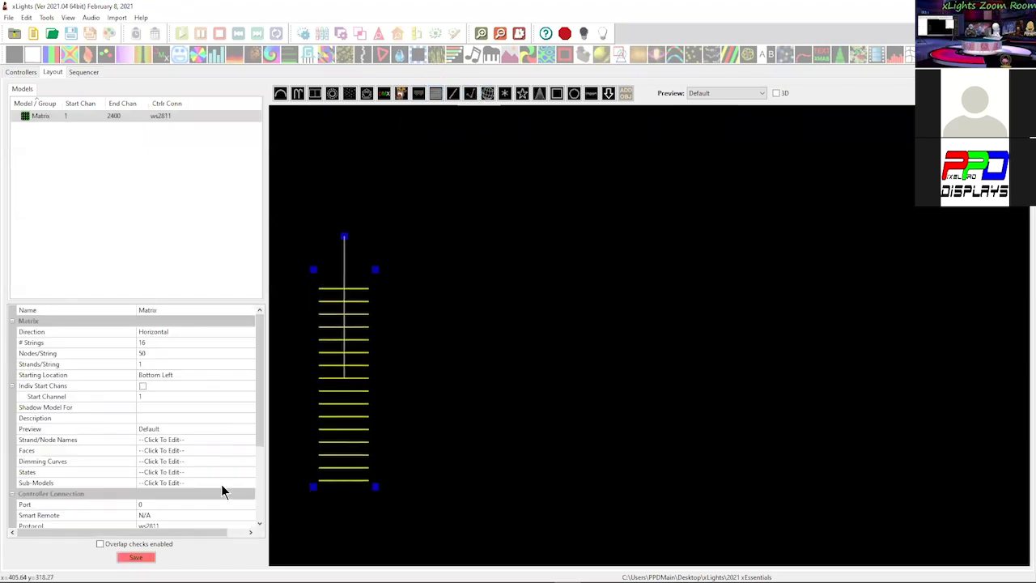
Configure the matrix with 1 string, 336 nodes per string and 8 strands per string
{"action": "left_click", "coordinate": [150, 342]}
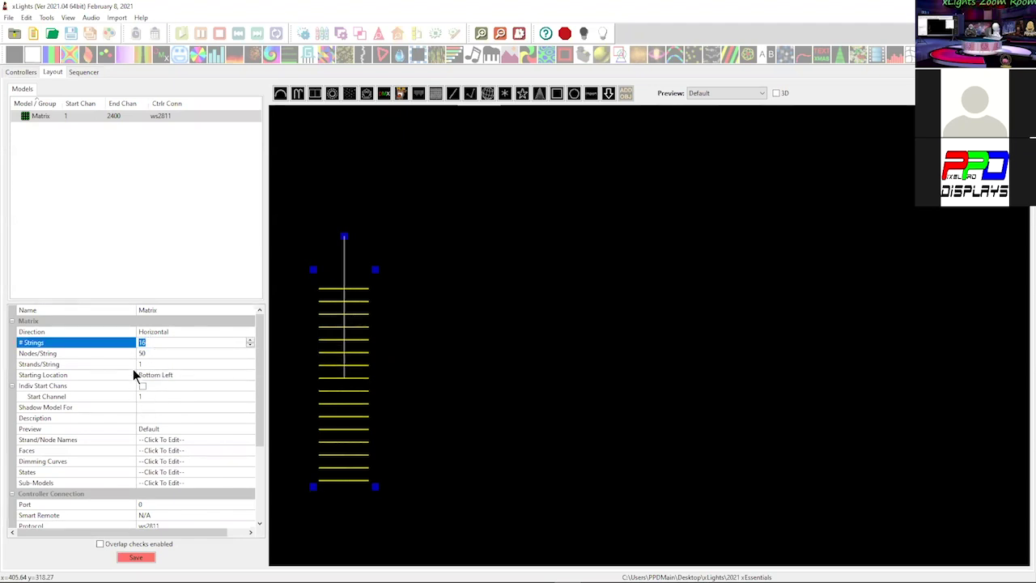
{"action": "type", "text": "1"}
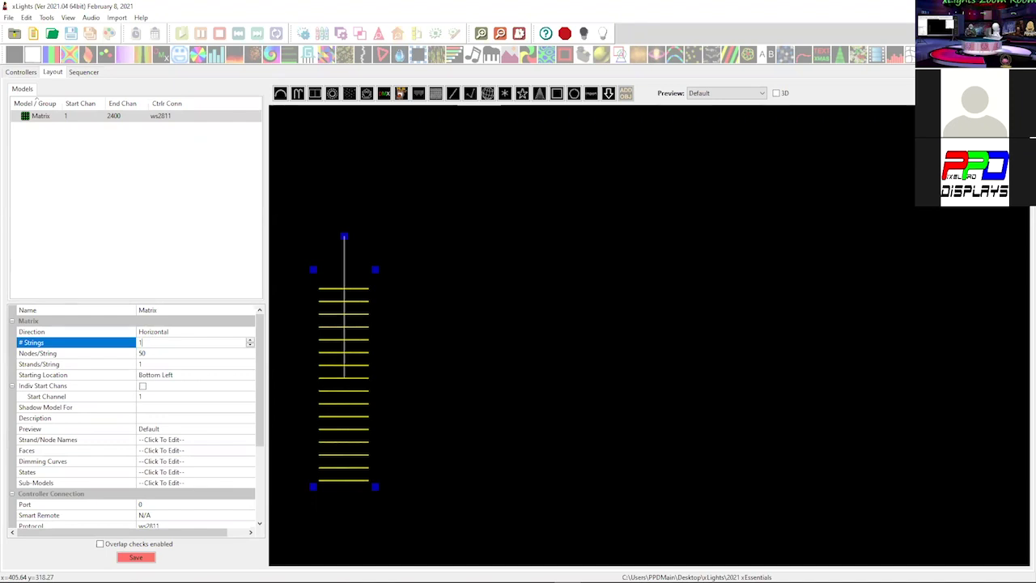
{"action": "key", "text": "Return"}
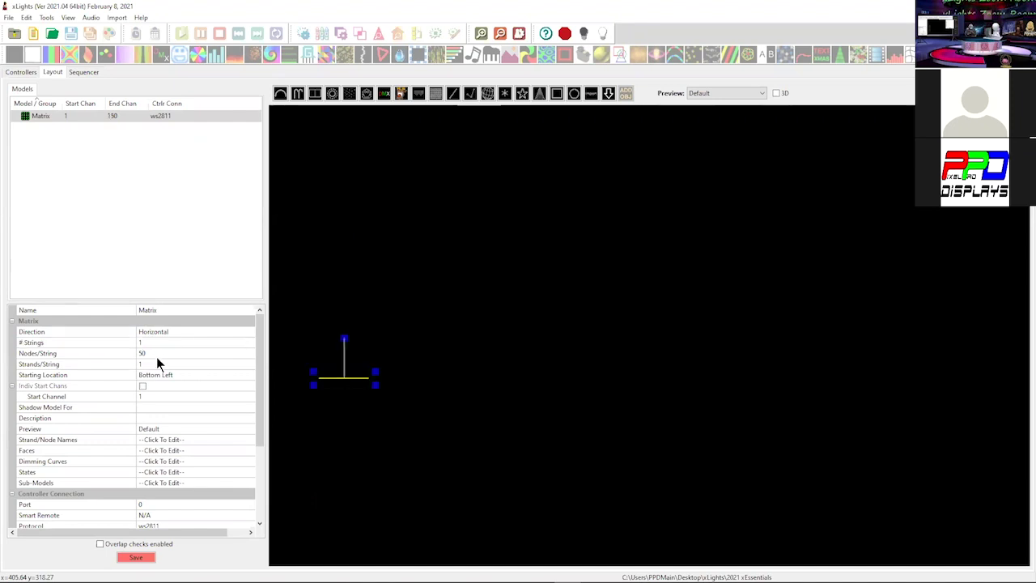
{"action": "left_click", "coordinate": [143, 353]}
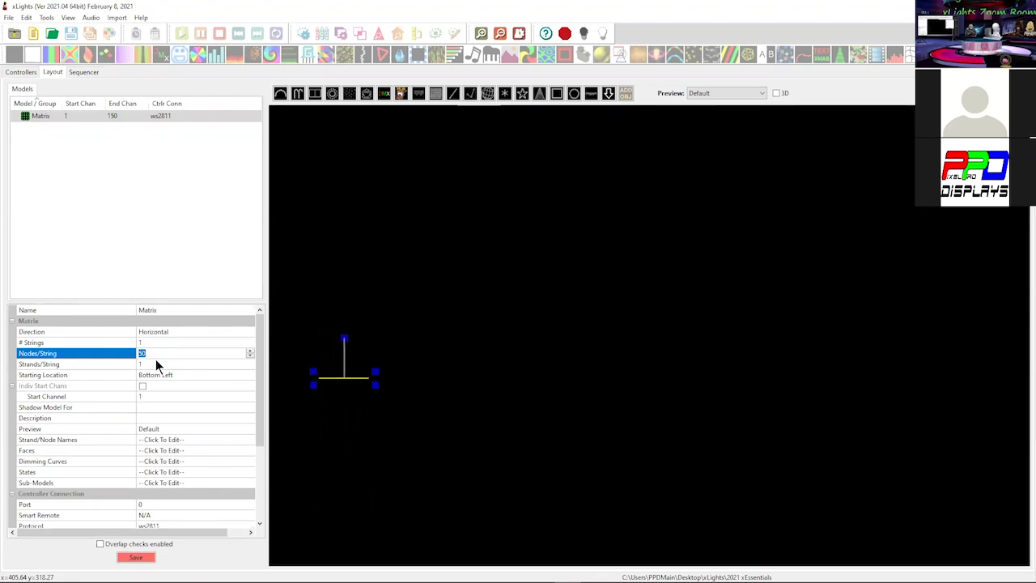
{"action": "type", "text": "336"}
{"action": "key", "text": "Return"}
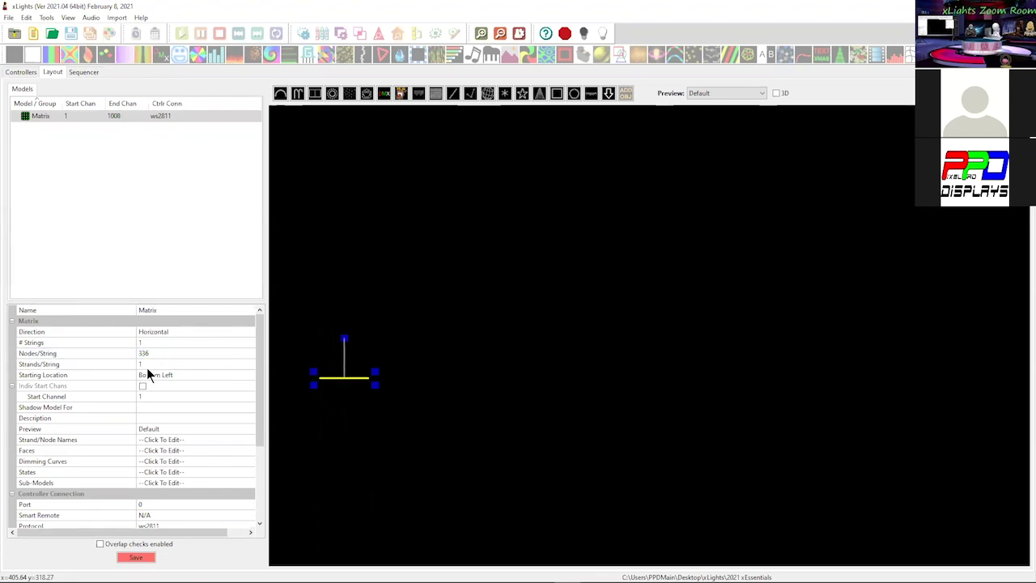
{"action": "left_click", "coordinate": [145, 364]}
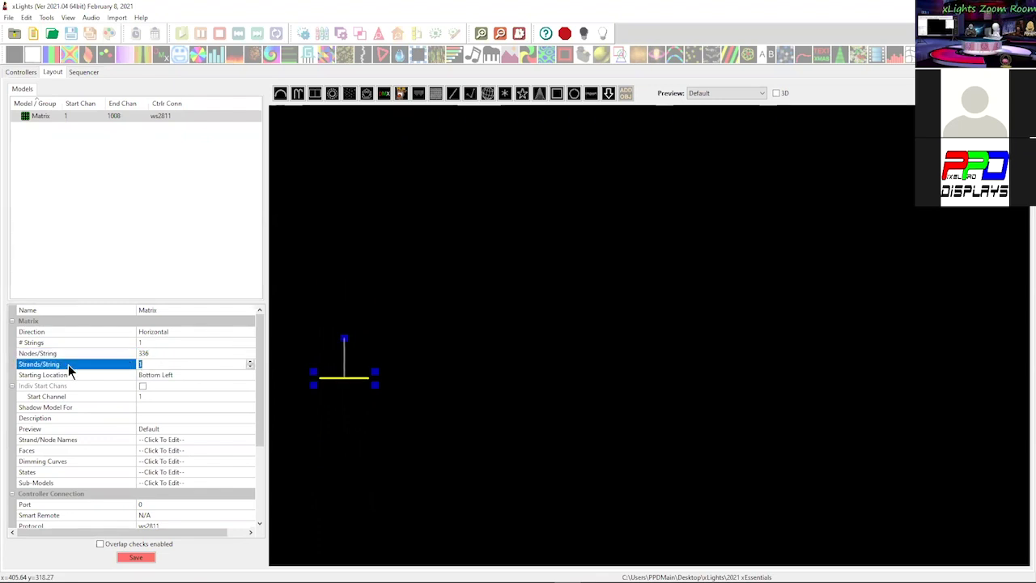
{"action": "type", "text": "8"}
{"action": "key", "text": "Return"}
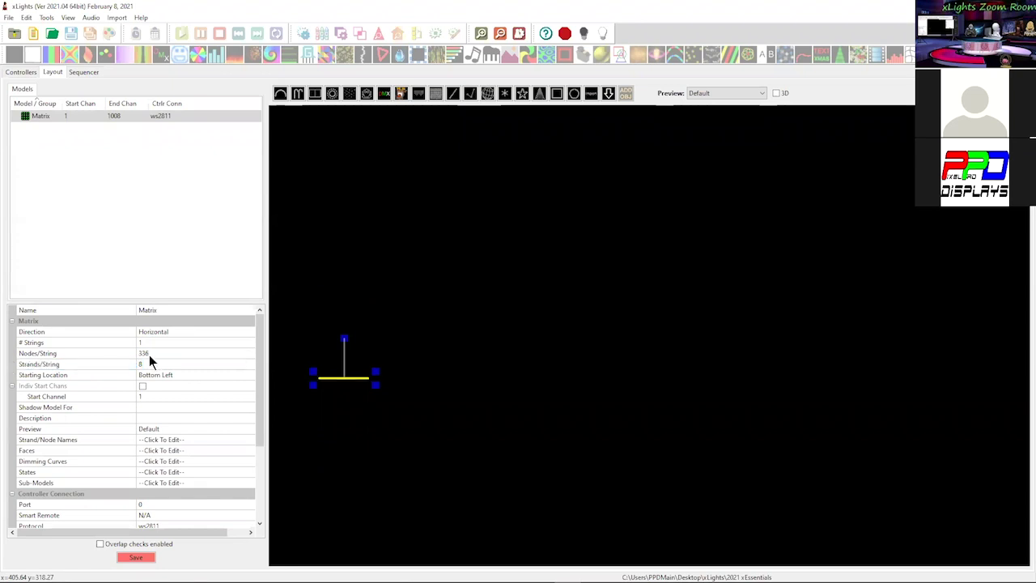
Stretch the matrix taller, set its direction to Vertical and move it lower in the layout
{"action": "left_click_drag", "start_coordinate": [305, 375], "coordinate": [332, 198]}
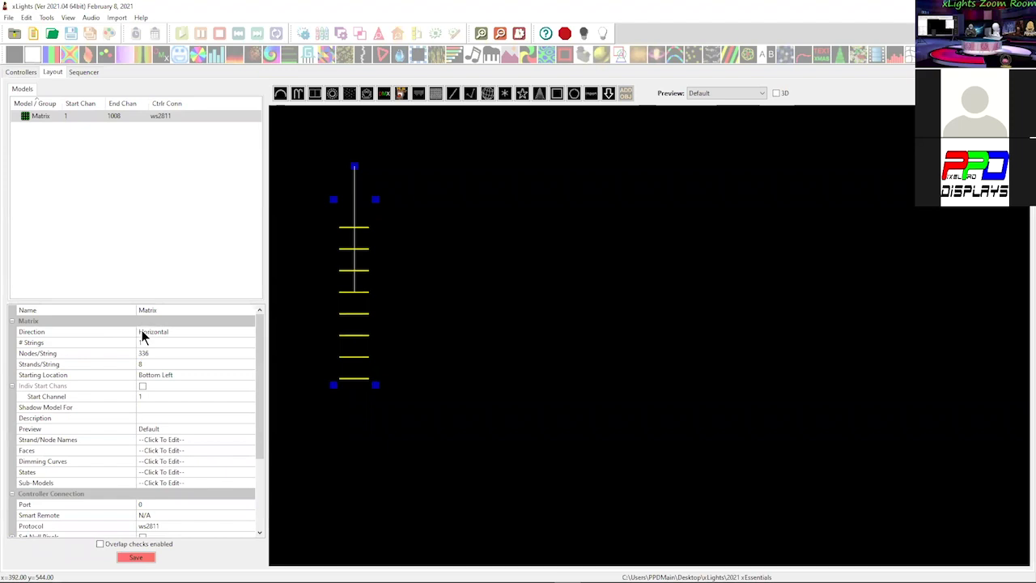
{"action": "left_click", "coordinate": [141, 331]}
{"action": "left_click", "coordinate": [160, 331]}
{"action": "left_click", "coordinate": [154, 353]}
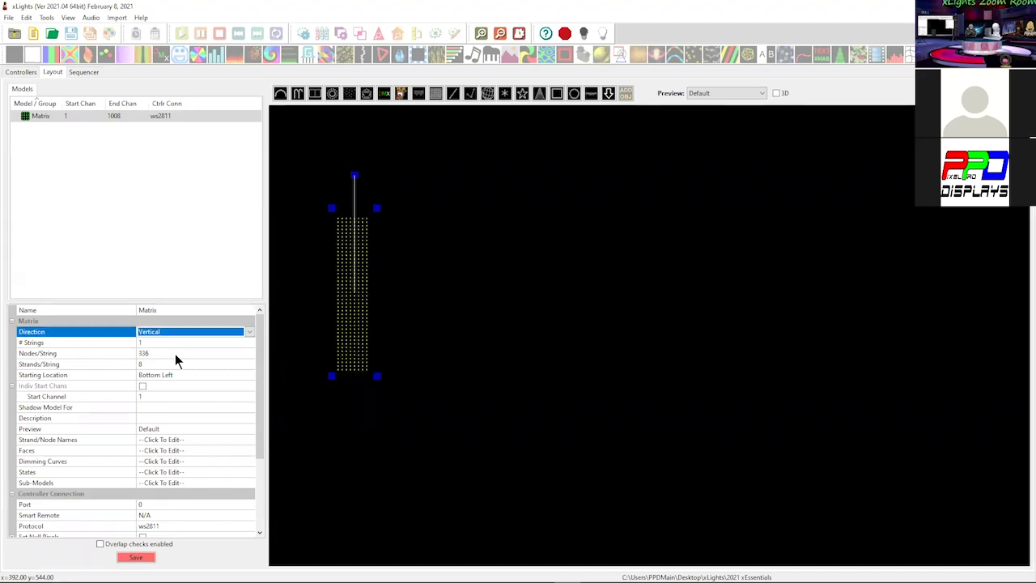
{"action": "left_click_drag", "start_coordinate": [359, 329], "coordinate": [338, 416]}
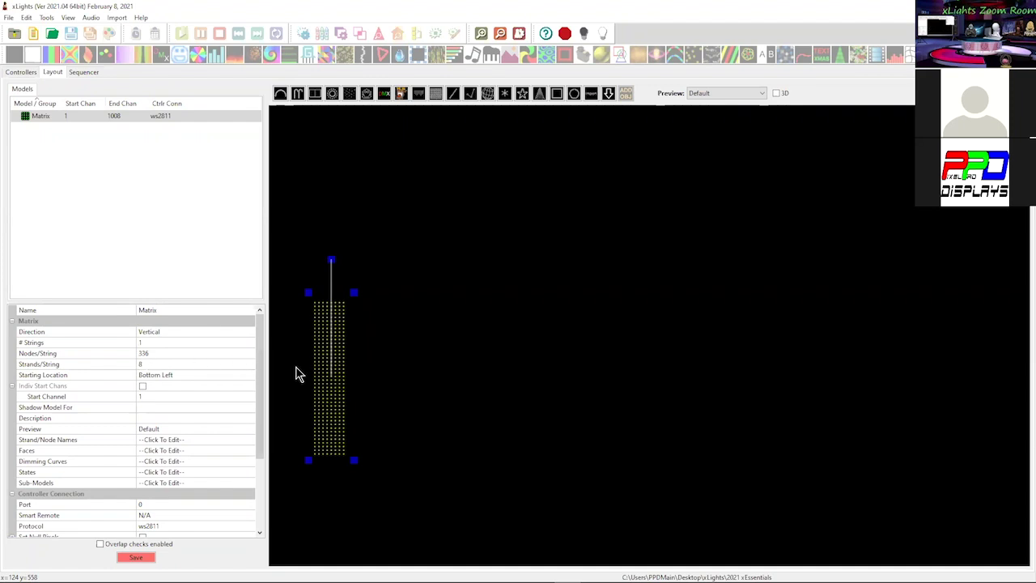
Export the matrix as a custom xLights model file named "Matrix X"
{"action": "right_click", "coordinate": [328, 393]}
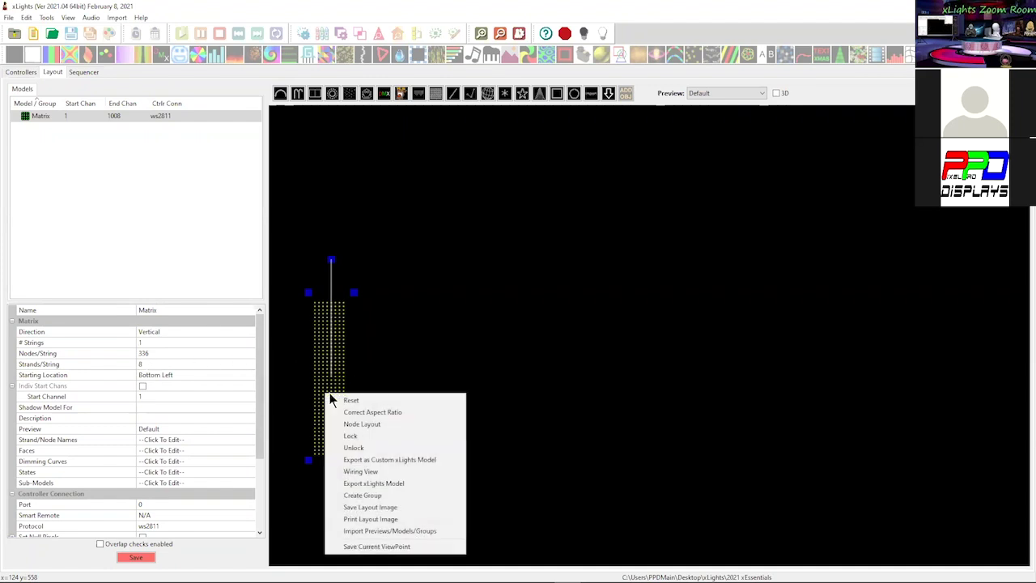
{"action": "left_click", "coordinate": [345, 460]}
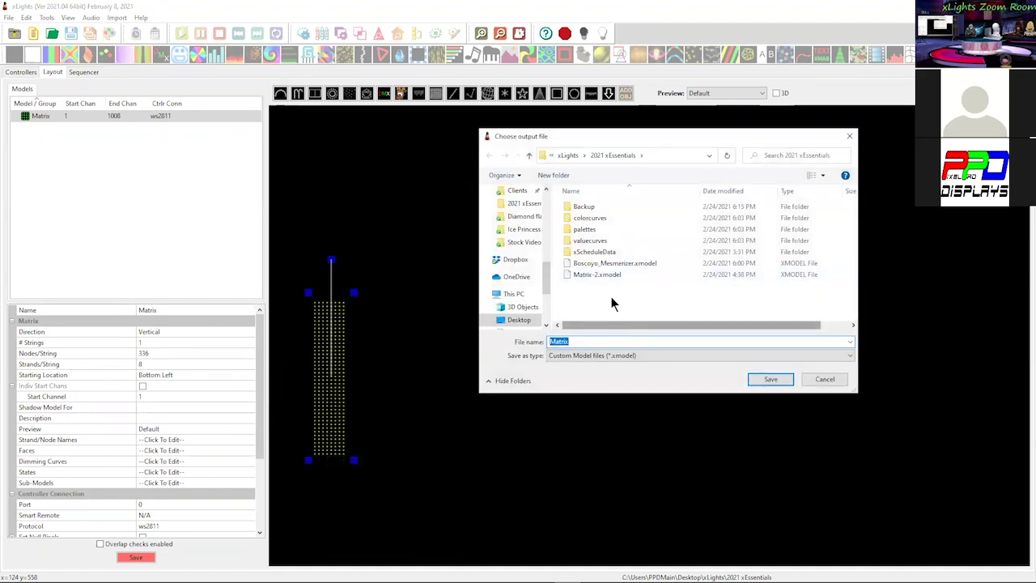
{"action": "left_click", "coordinate": [590, 327]}
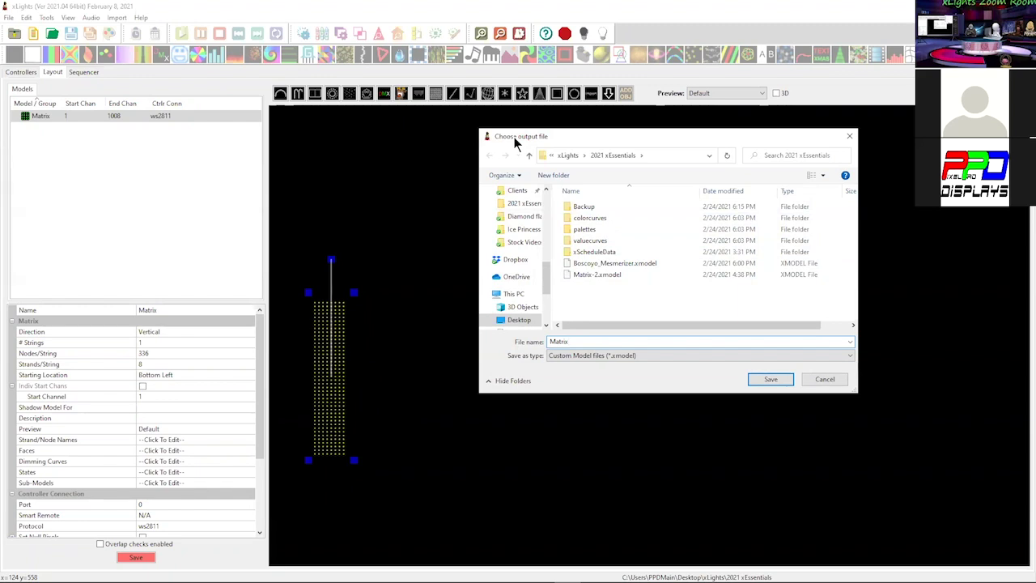
{"action": "type", "text": "X"}
{"action": "key", "text": "Return"}
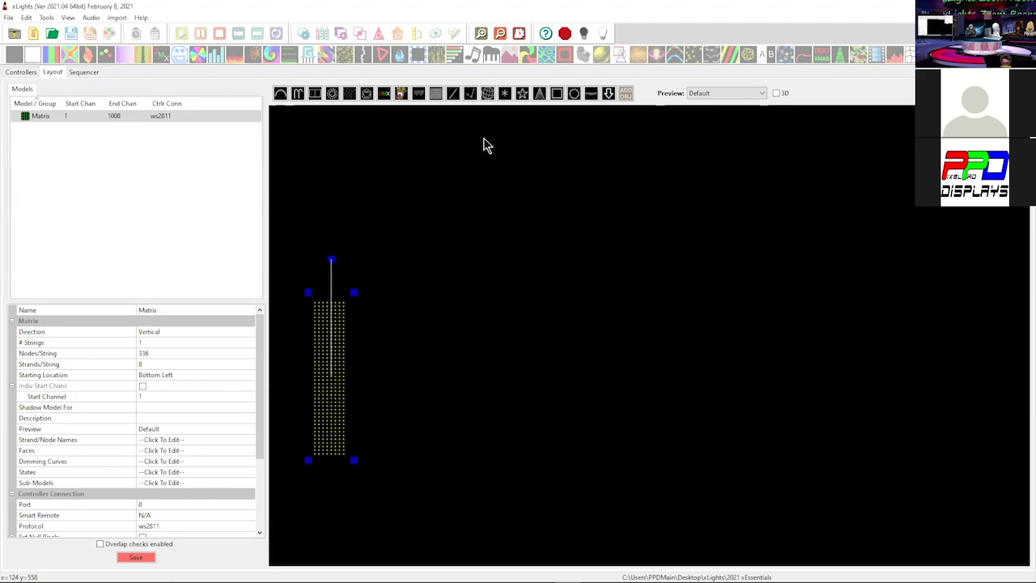
Move the matrix up and import Matrix X.xmodel as a custom model placed below it
{"action": "left_click_drag", "start_coordinate": [326, 402], "coordinate": [319, 199]}
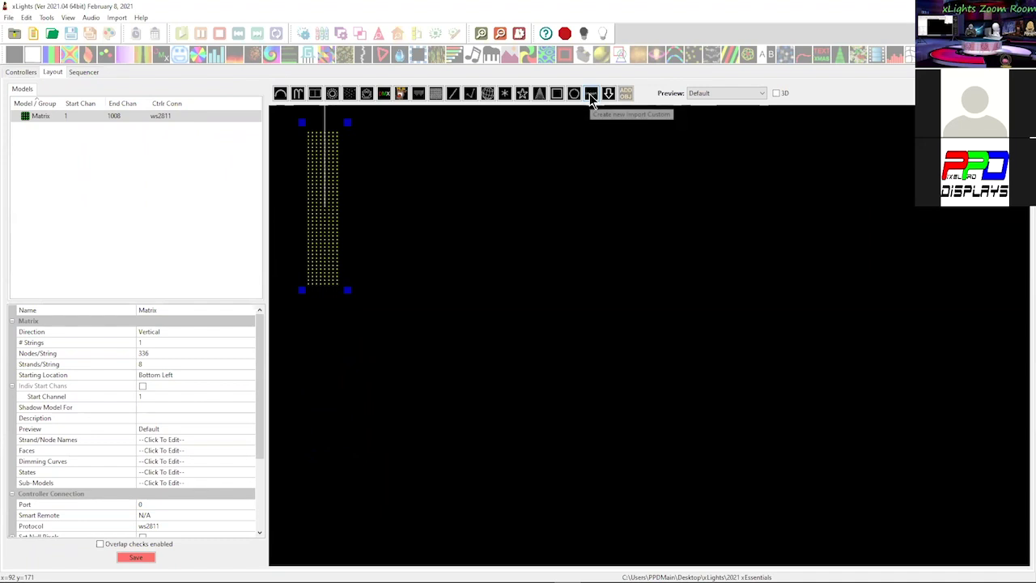
{"action": "left_click", "coordinate": [413, 381]}
{"action": "mouse_move", "coordinate": [360, 318]}
{"action": "left_mouse_down"}
{"action": "mouse_move", "coordinate": [439, 416]}
{"action": "mouse_move", "coordinate": [430, 518]}
{"action": "mouse_move", "coordinate": [410, 537]}
{"action": "left_mouse_up"}
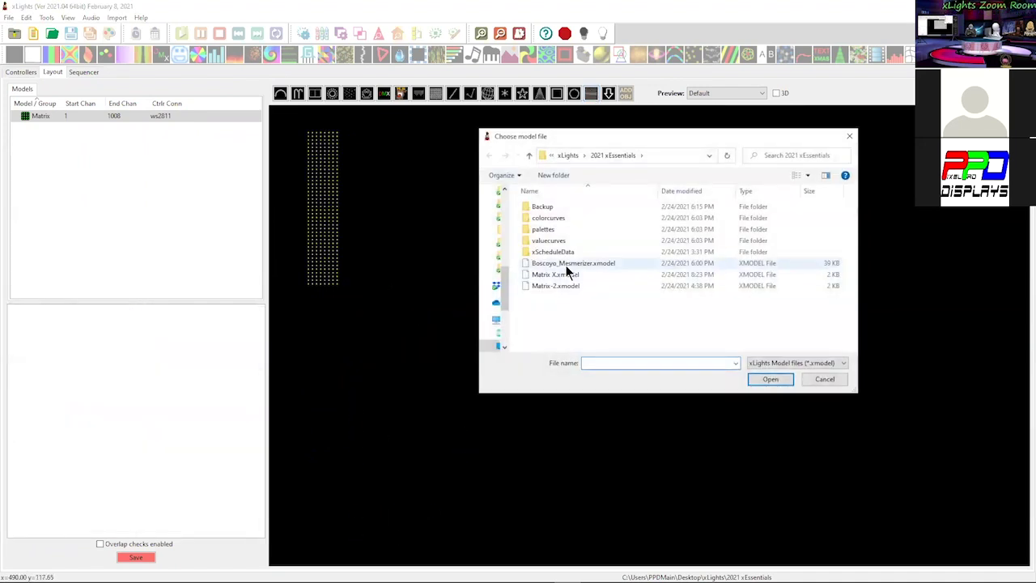
{"action": "left_click", "coordinate": [541, 276]}
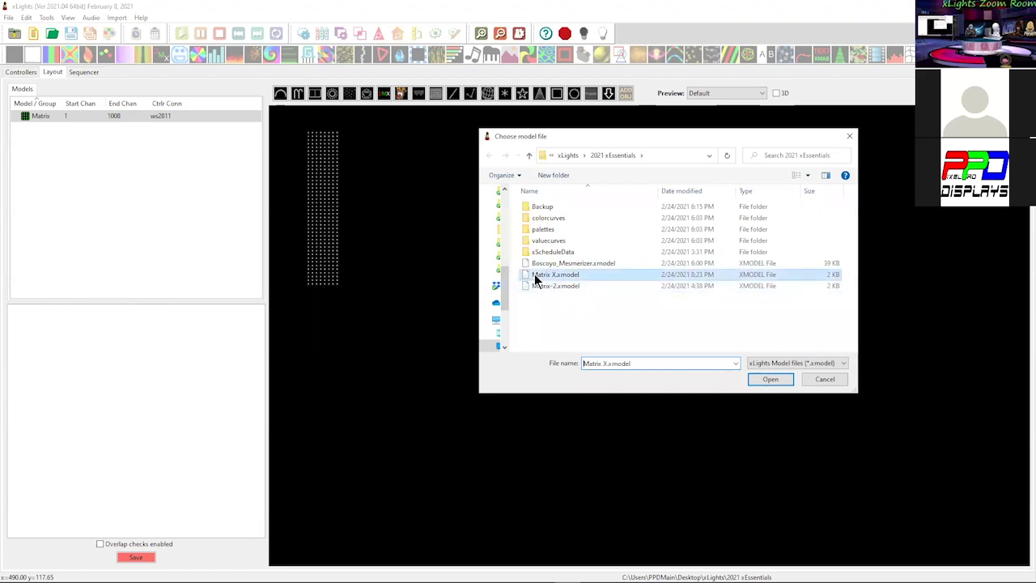
{"action": "left_click", "coordinate": [762, 379]}
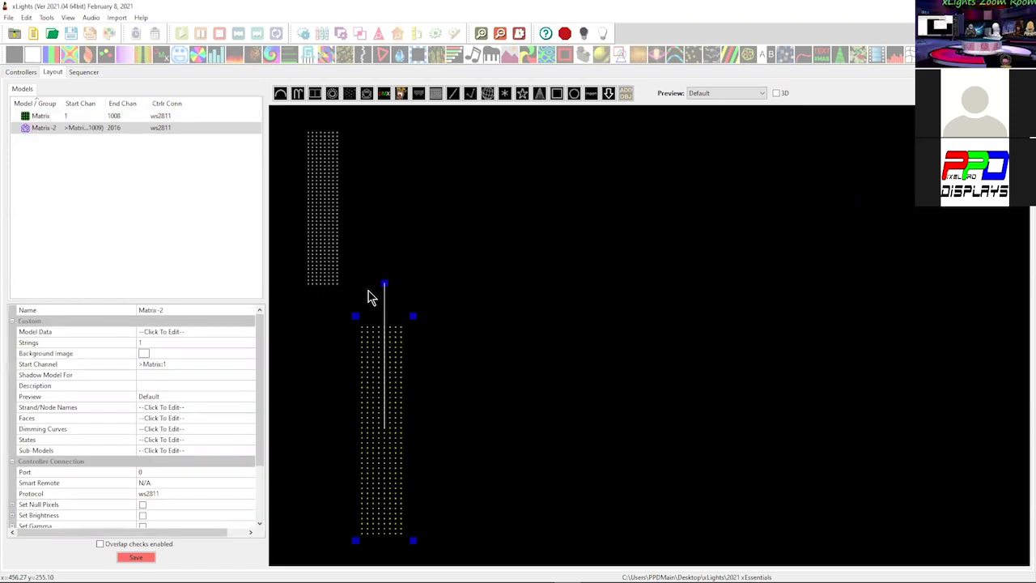
Examine the node numbering in the imported Matrix-2 model's data grid, down to its last row
{"action": "mouse_move", "coordinate": [34, 132]}
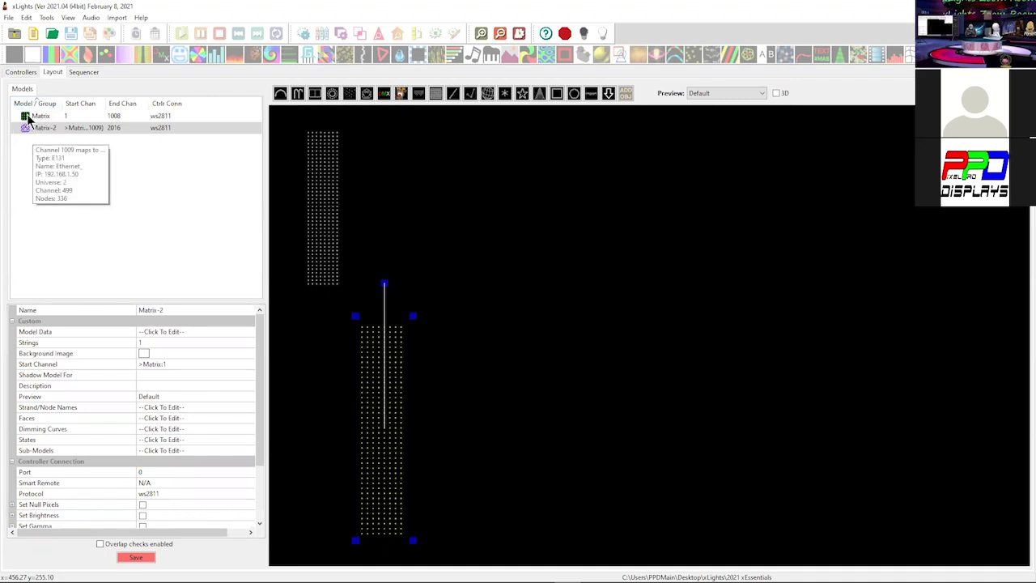
{"action": "left_click", "coordinate": [30, 118]}
{"action": "left_click", "coordinate": [28, 132]}
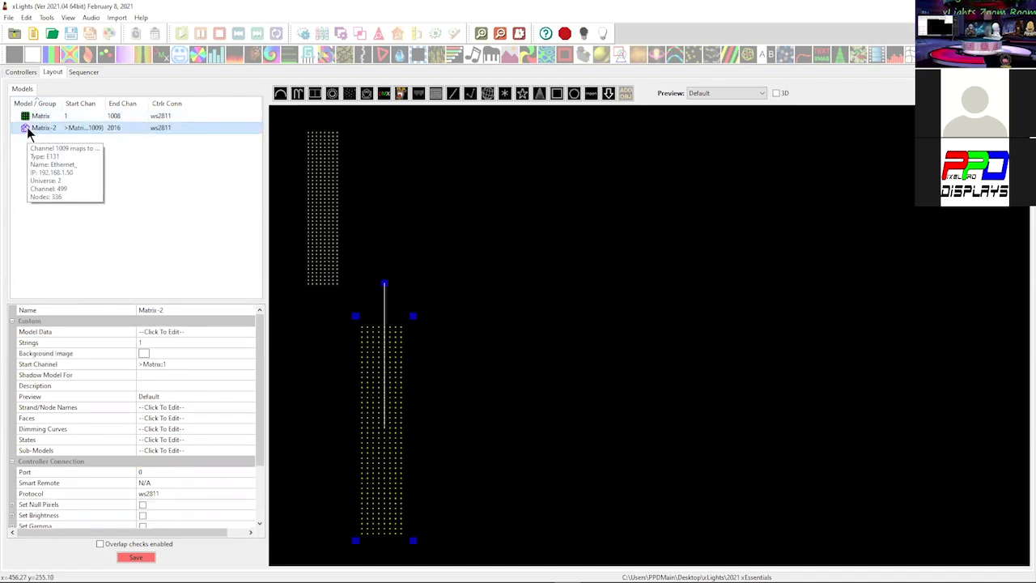
{"action": "left_click", "coordinate": [250, 332]}
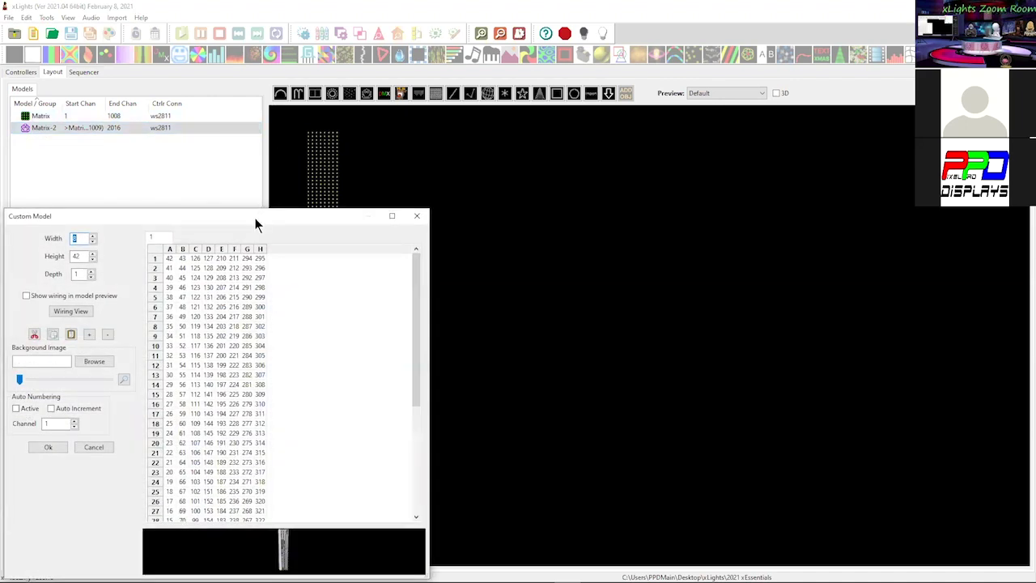
{"action": "left_click_drag", "start_coordinate": [265, 211], "coordinate": [625, 125]}
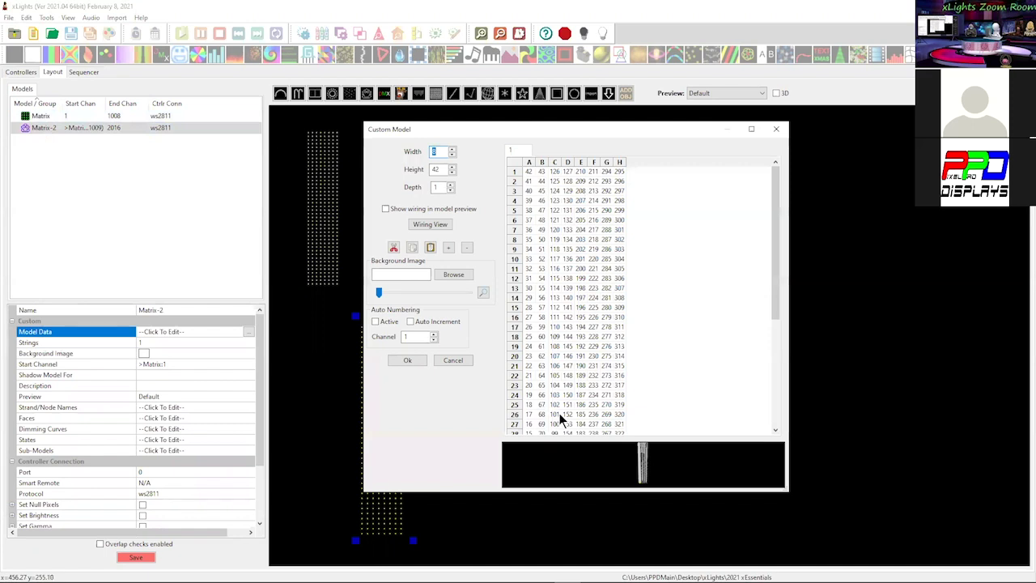
{"action": "scroll", "coordinate": [559, 413], "scroll_direction": "down", "scroll_amount": 5}
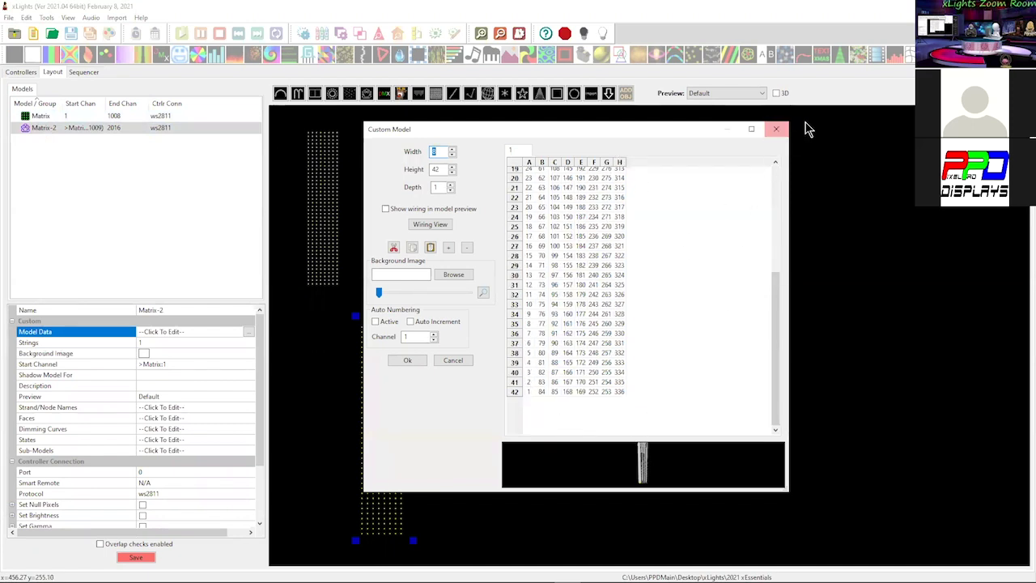
{"action": "left_click", "coordinate": [777, 132]}
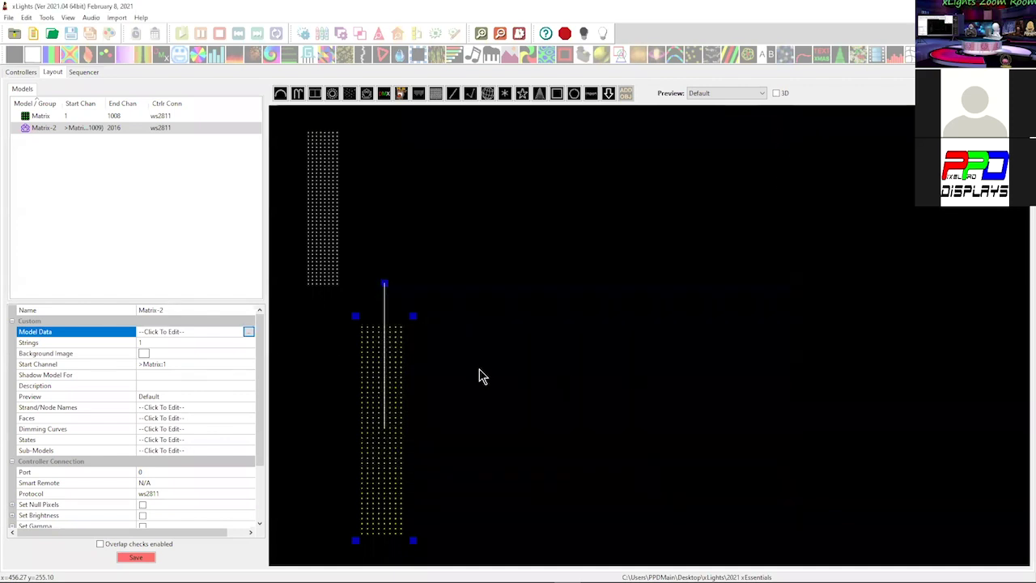
Shift Matrix-2 closer to the original matrix, set its strings to 4 and enable individual start nodes
{"action": "left_click_drag", "start_coordinate": [377, 476], "coordinate": [346, 466]}
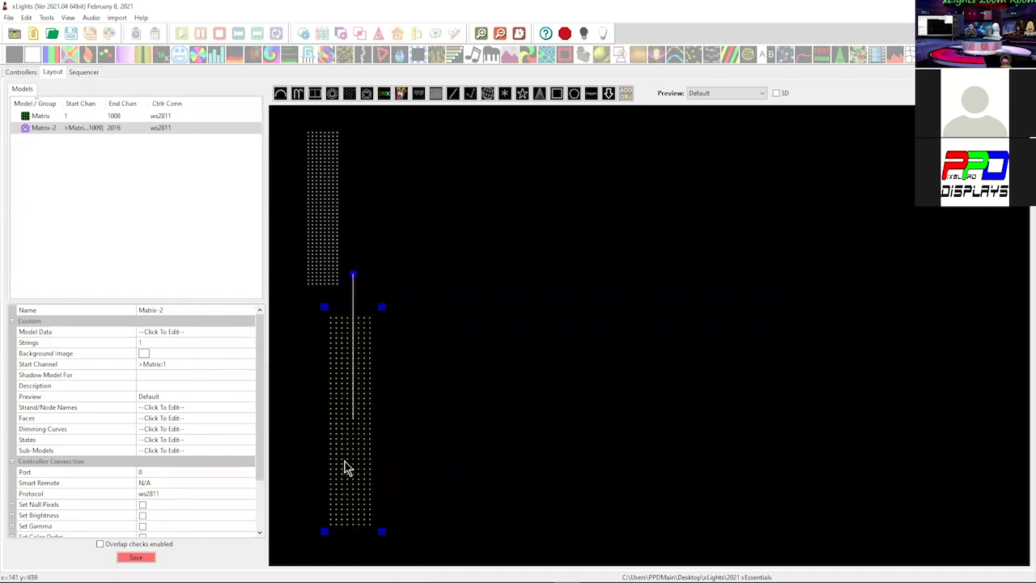
{"action": "left_click", "coordinate": [147, 343]}
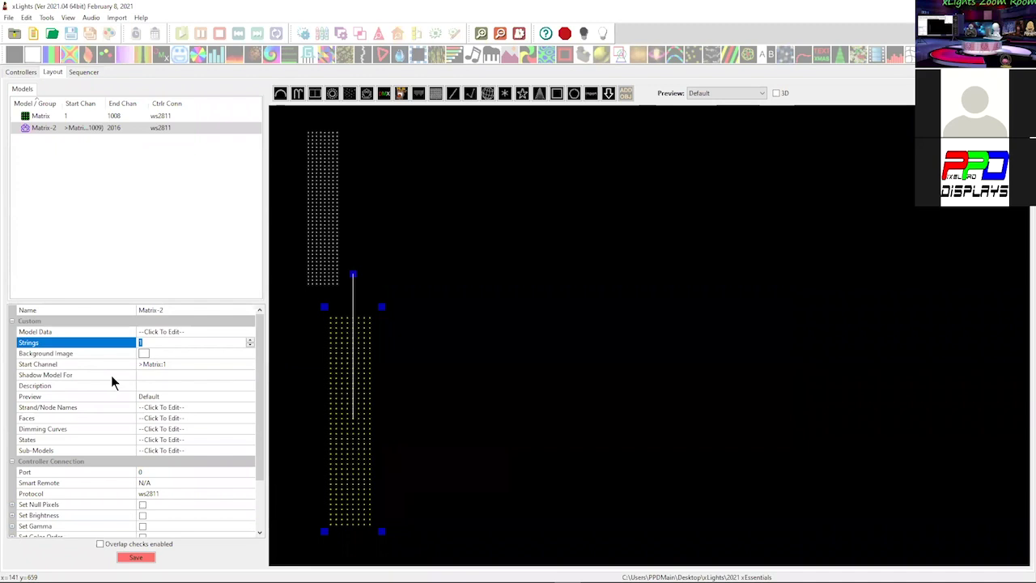
{"action": "type", "text": "4"}
{"action": "key", "text": "Return"}
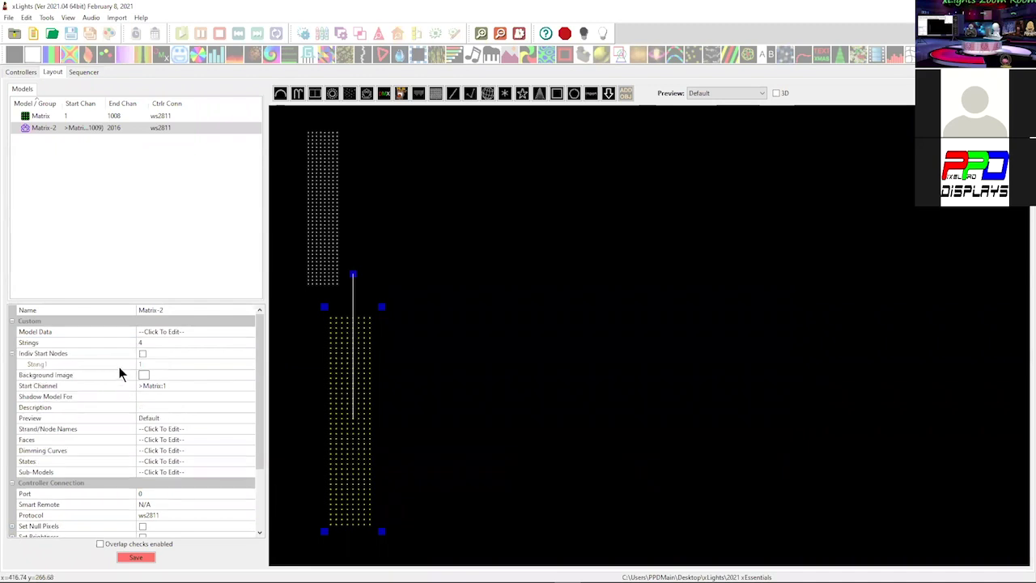
{"action": "left_click", "coordinate": [142, 354]}
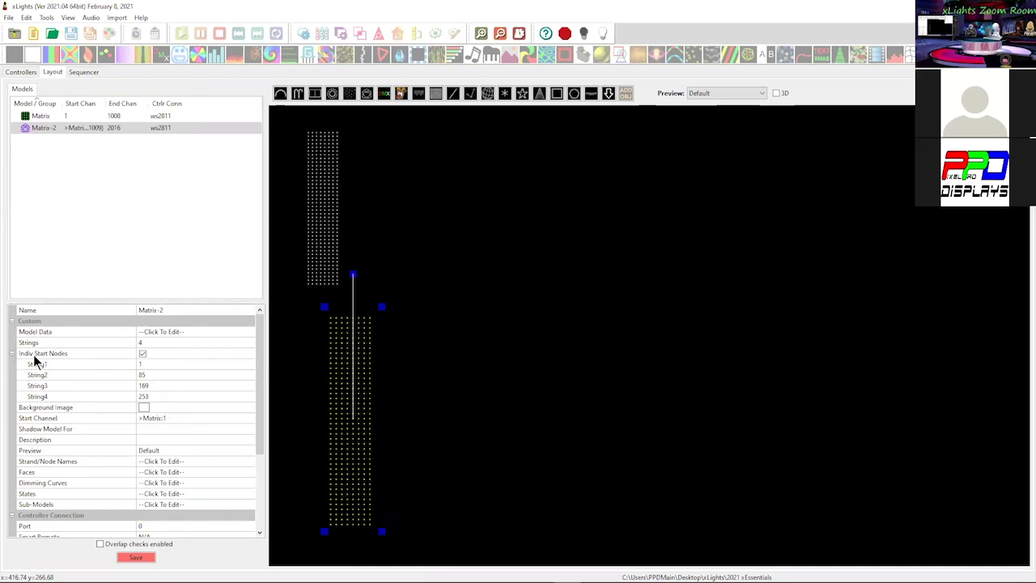
Review the string count of Matrix-2 and the individual start nodes assigned to String1 through String4
{"action": "left_click", "coordinate": [145, 374]}
{"action": "left_click", "coordinate": [153, 385]}
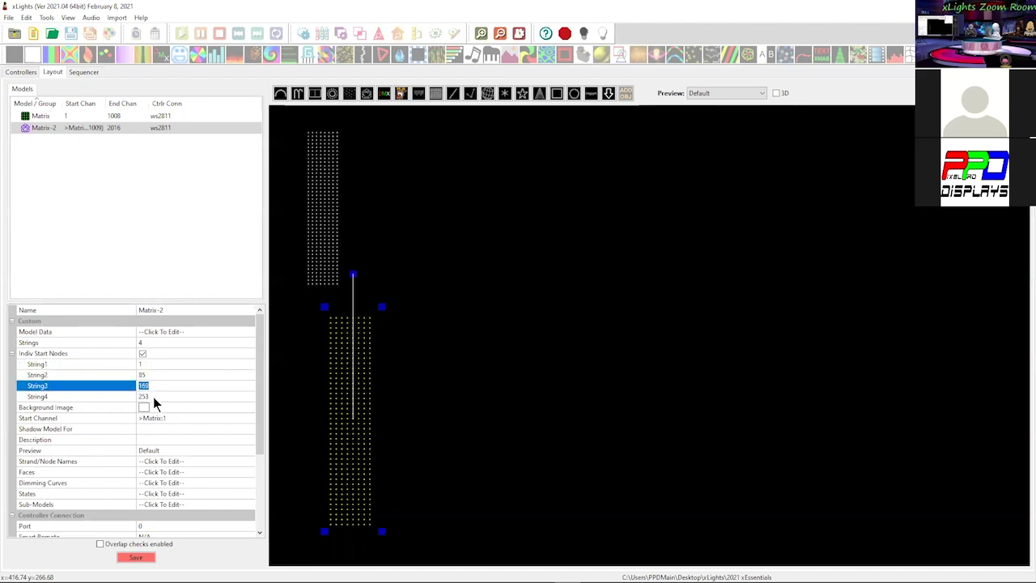
{"action": "left_click", "coordinate": [153, 396]}
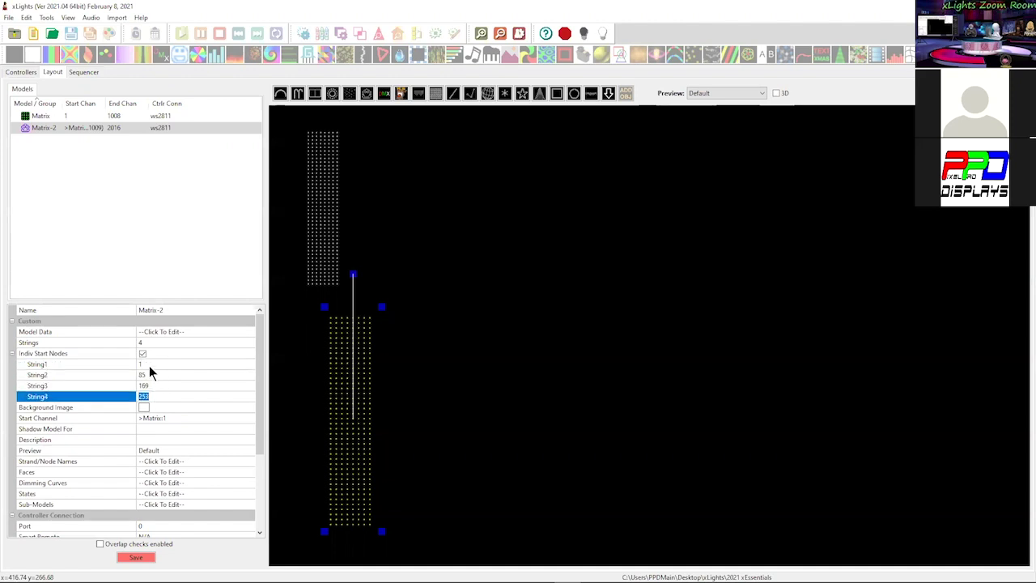
{"action": "left_click", "coordinate": [146, 364]}
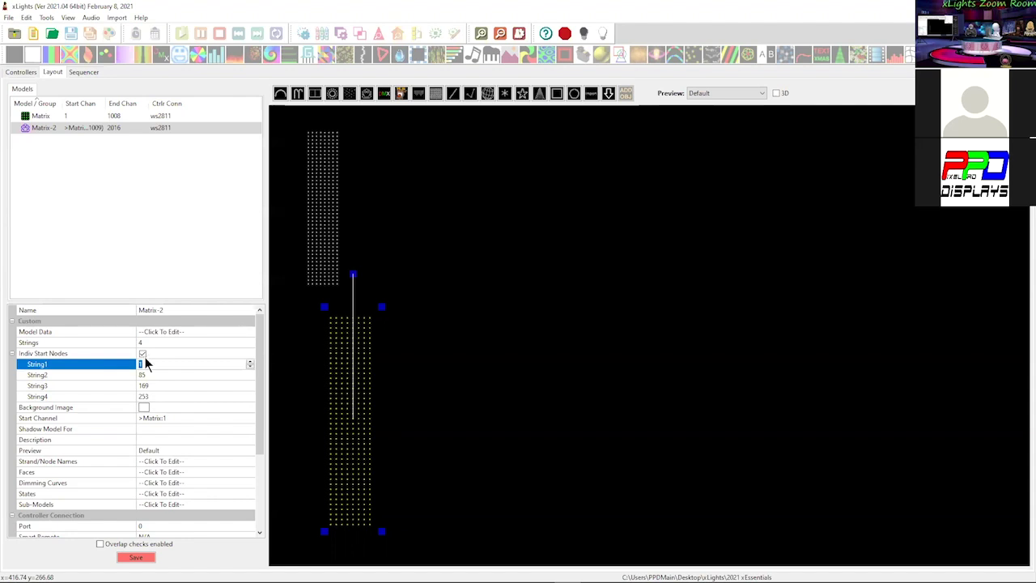
{"action": "left_click", "coordinate": [147, 343]}
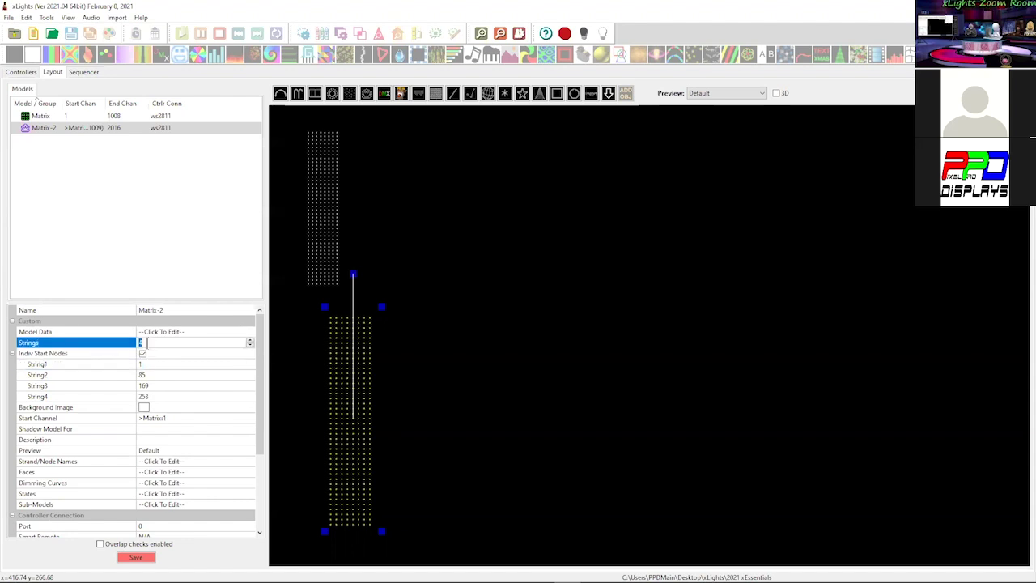
{"action": "left_click", "coordinate": [141, 365]}
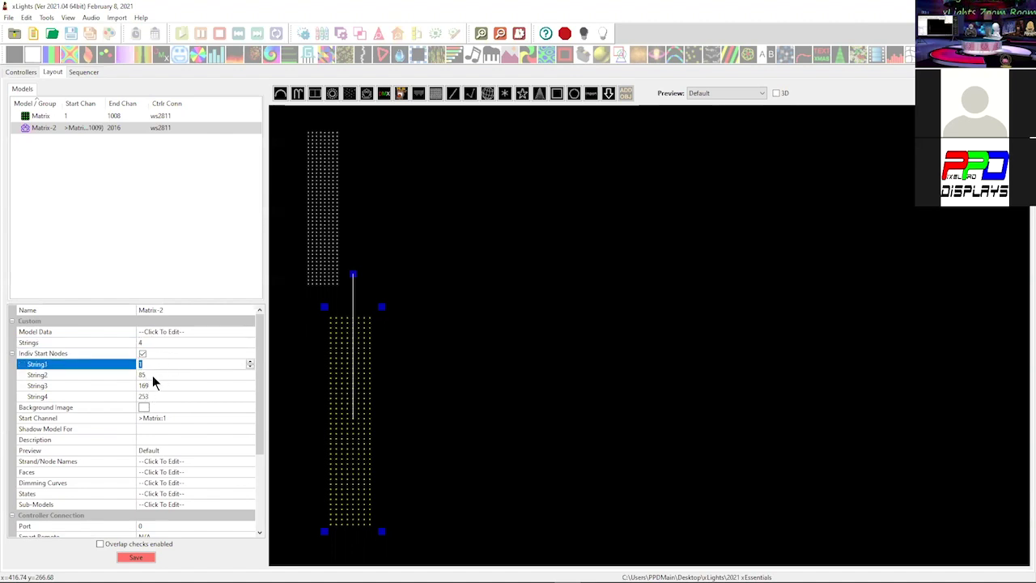
Examine the Node Layout of Matrix-2 down to its last row to see which string each node belongs to
{"action": "right_click", "coordinate": [343, 403]}
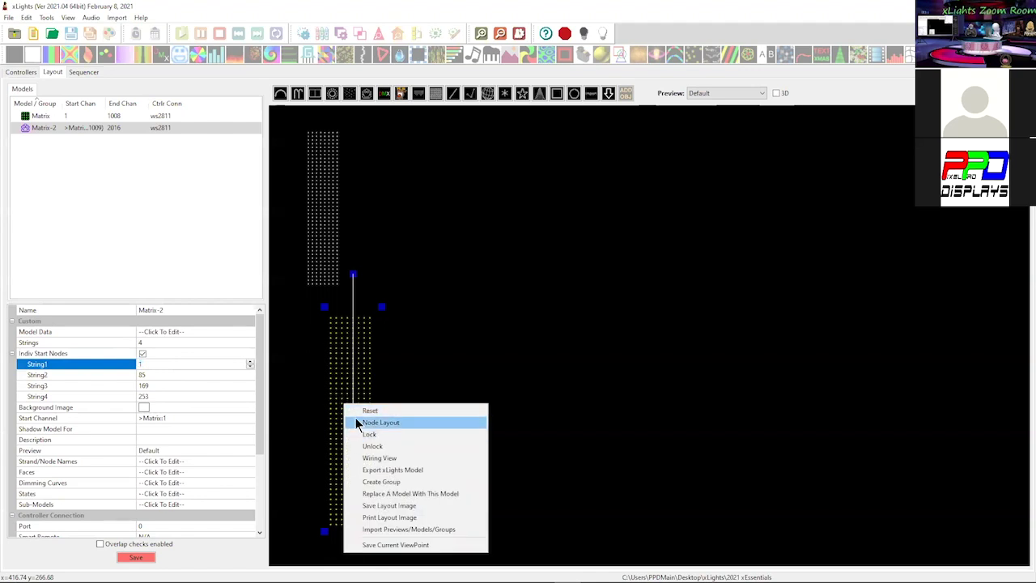
{"action": "left_click", "coordinate": [360, 422]}
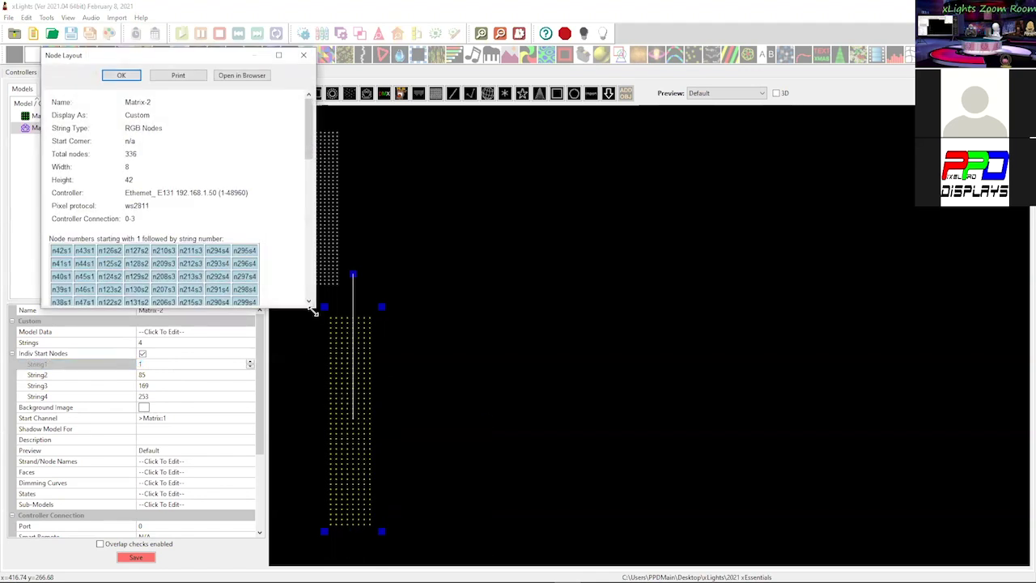
{"action": "left_click_drag", "start_coordinate": [313, 310], "coordinate": [393, 563]}
{"action": "scroll", "coordinate": [202, 340], "scroll_direction": "down", "scroll_amount": 3}
{"action": "scroll", "coordinate": [203, 363], "scroll_direction": "up", "scroll_amount": 2}
{"action": "scroll", "coordinate": [186, 348], "scroll_direction": "down", "scroll_amount": 4}
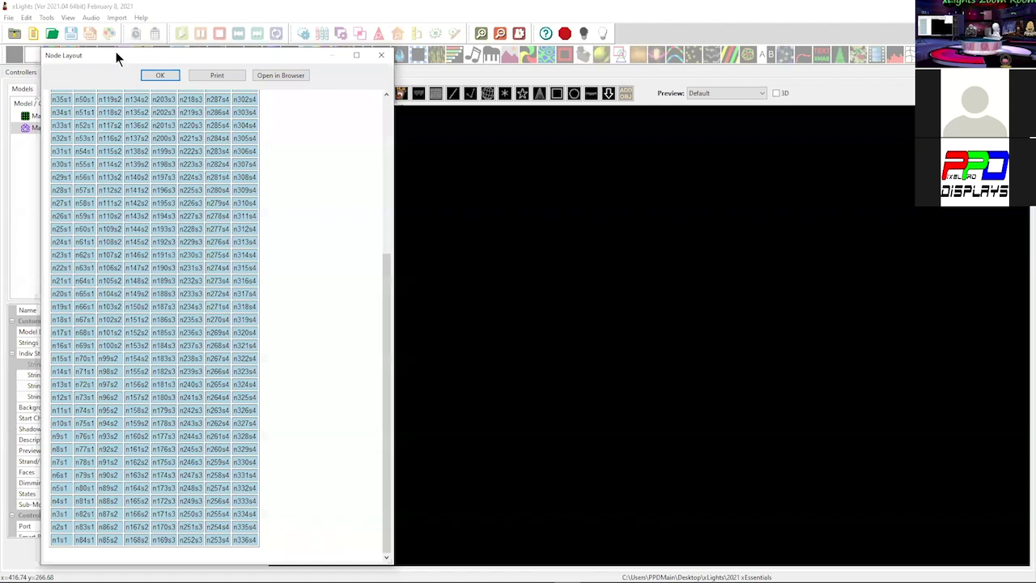
{"action": "left_click_drag", "start_coordinate": [115, 51], "coordinate": [530, 55]}
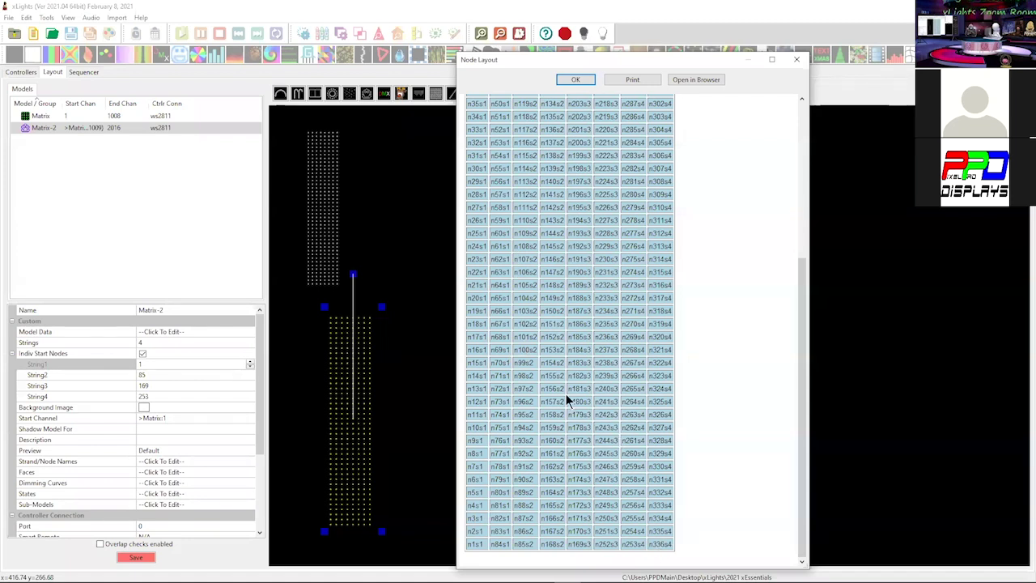
{"action": "left_click", "coordinate": [796, 59]}
Set the start nodes of Matrix-2 to 101 for String2, 201 for String3 and 301 for String4
{"action": "left_click", "coordinate": [141, 376]}
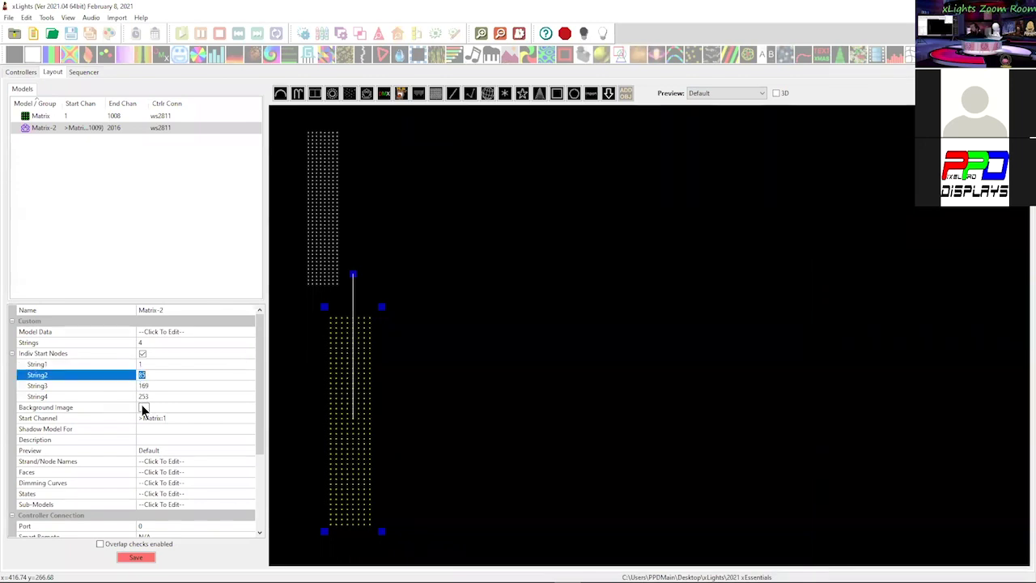
{"action": "type", "text": "1"}
{"action": "key", "text": "Return"}
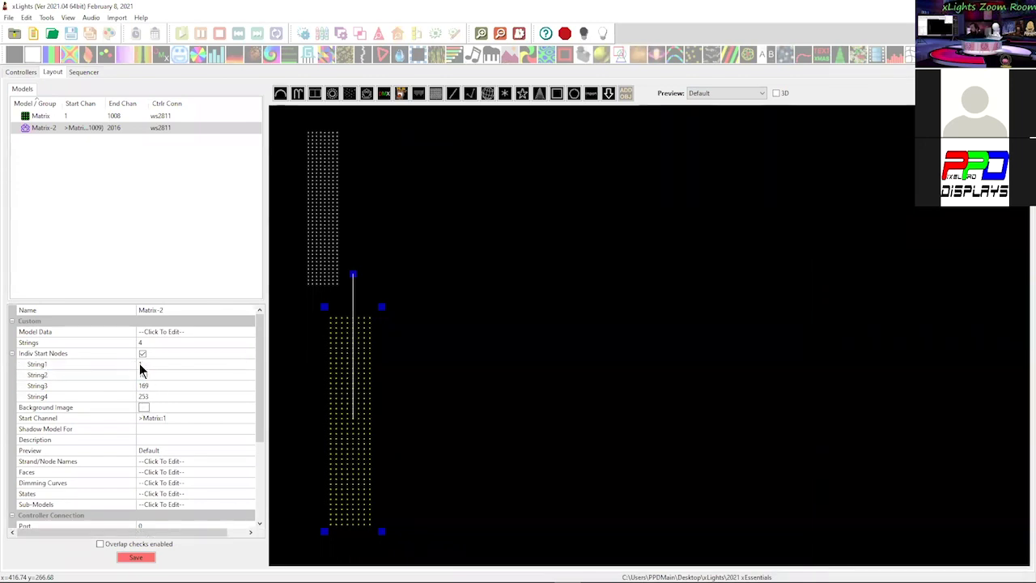
{"action": "left_click", "coordinate": [140, 365]}
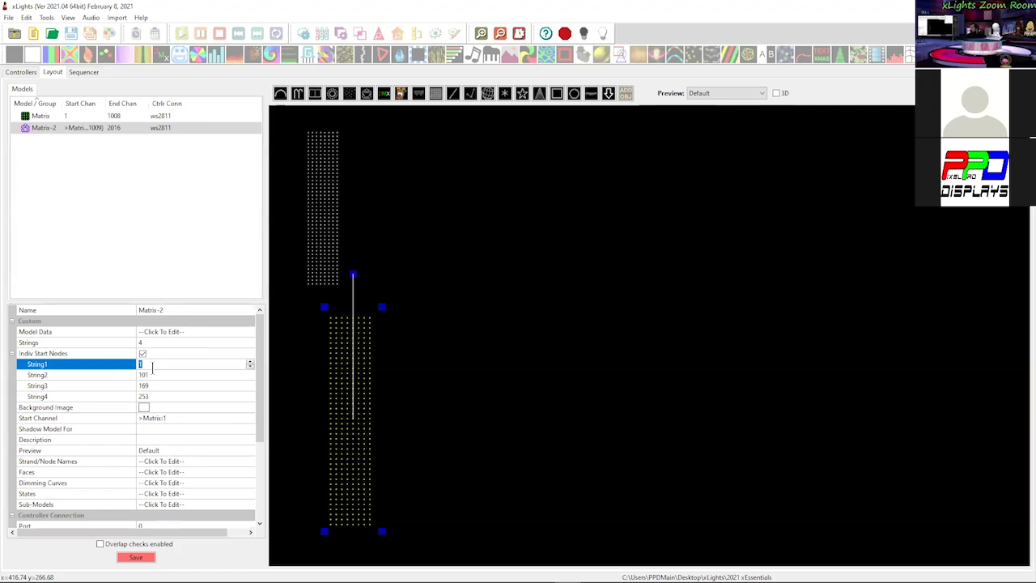
{"action": "left_click", "coordinate": [155, 375]}
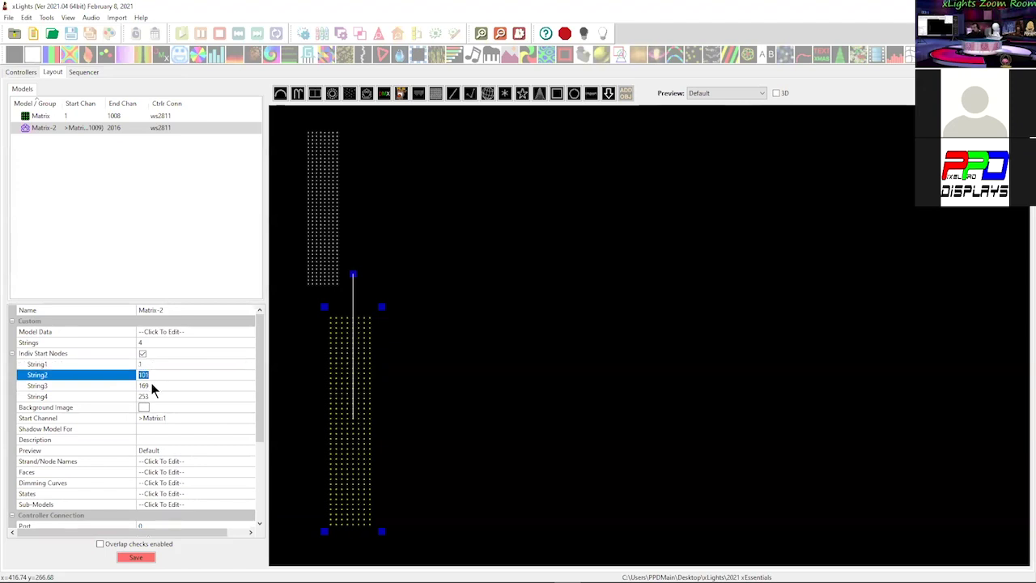
{"action": "left_click", "coordinate": [150, 386]}
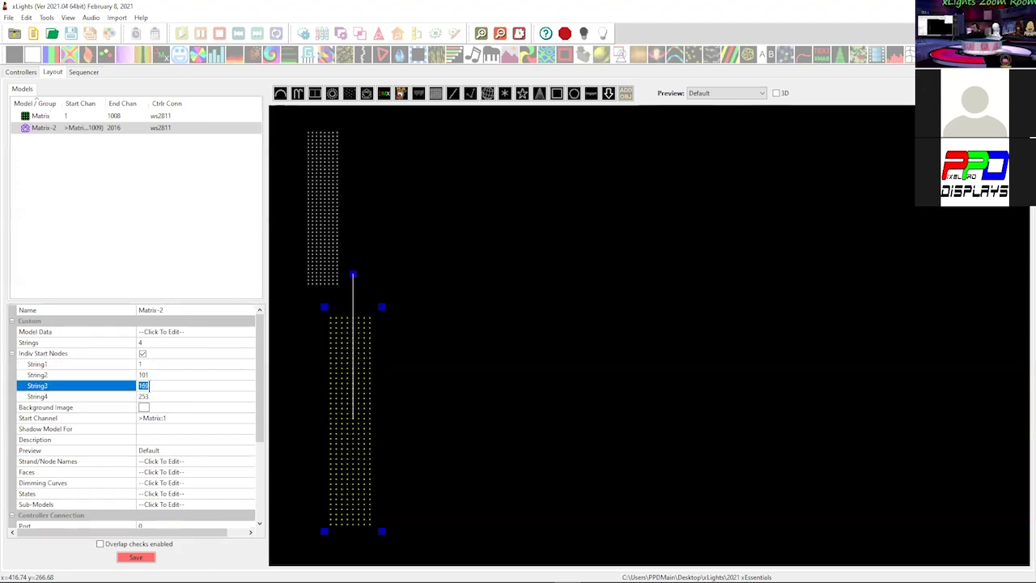
{"action": "type", "text": "201"}
{"action": "left_click", "coordinate": [147, 396]}
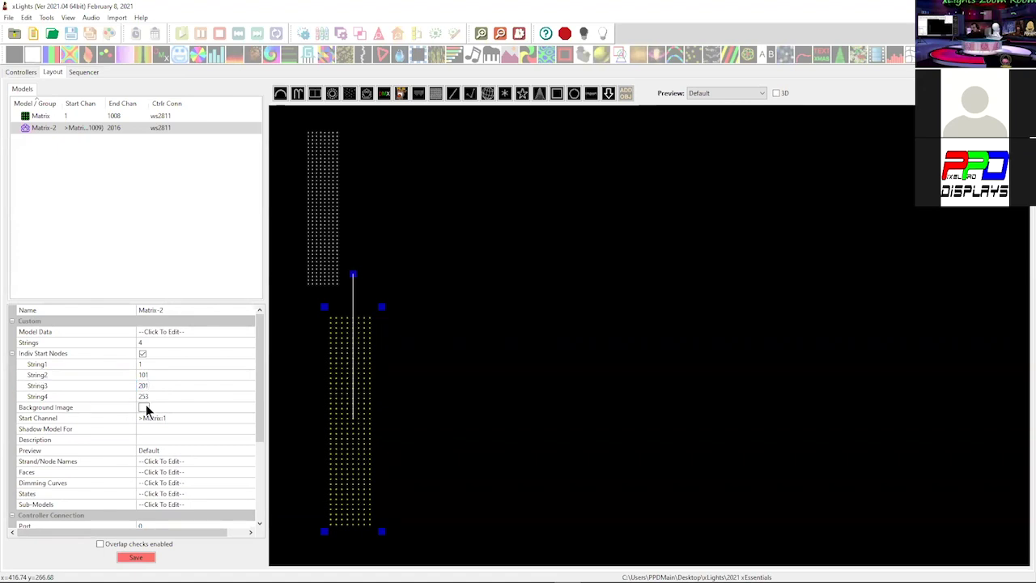
{"action": "left_click", "coordinate": [149, 395]}
{"action": "type", "text": "201"}
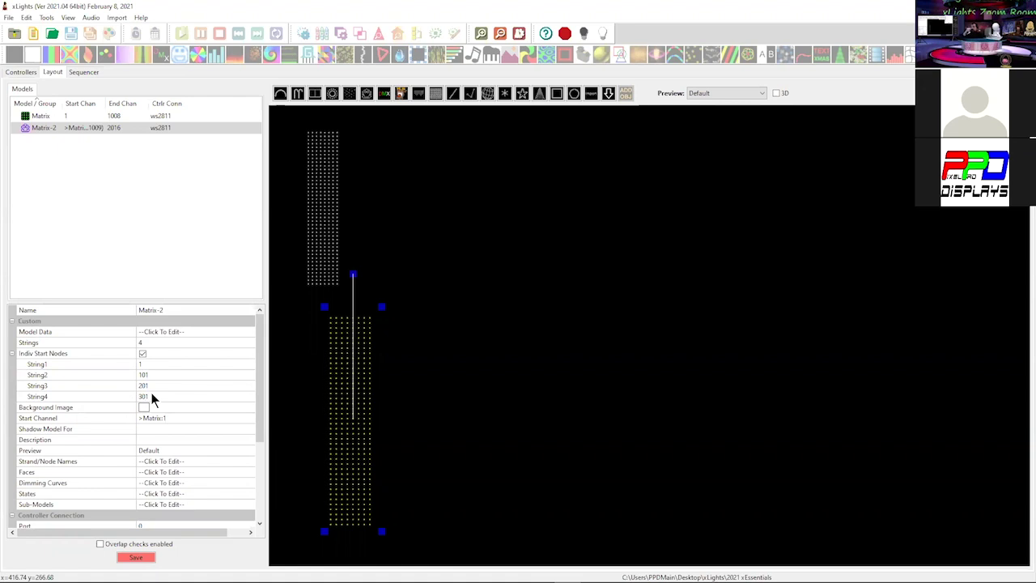
{"action": "key", "text": "Return"}
Check in the Node Layout of Matrix-2 where String2 takes over from String1, around node 101
{"action": "right_click", "coordinate": [361, 437]}
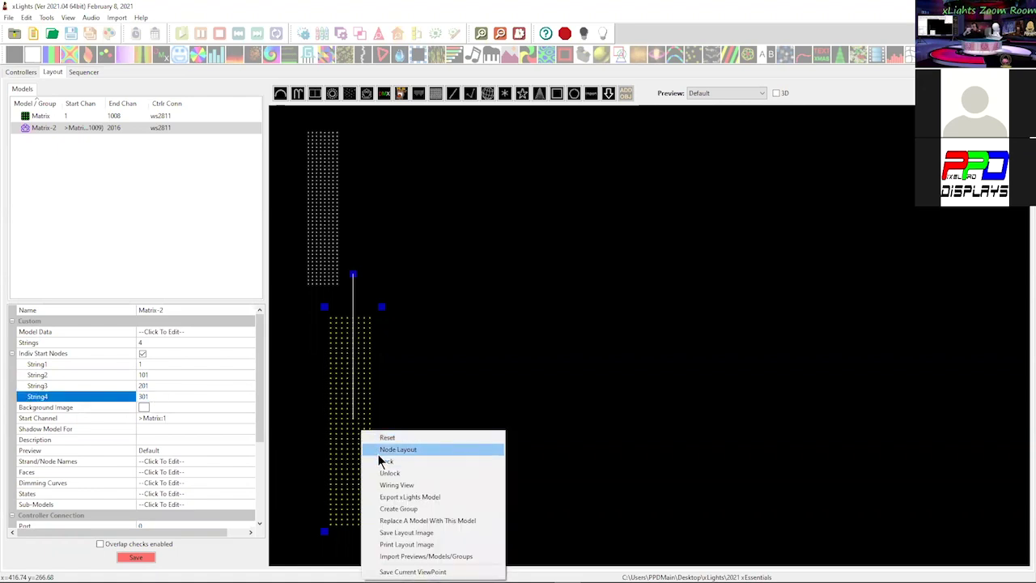
{"action": "left_click", "coordinate": [378, 451]}
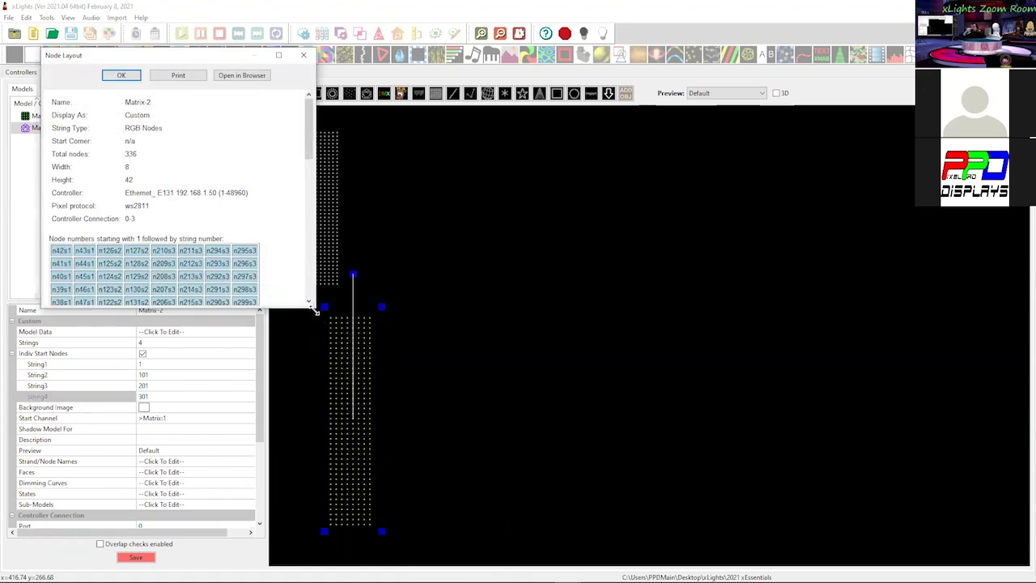
{"action": "left_click_drag", "start_coordinate": [316, 309], "coordinate": [411, 556]}
{"action": "scroll", "coordinate": [230, 364], "scroll_direction": "down", "scroll_amount": 5}
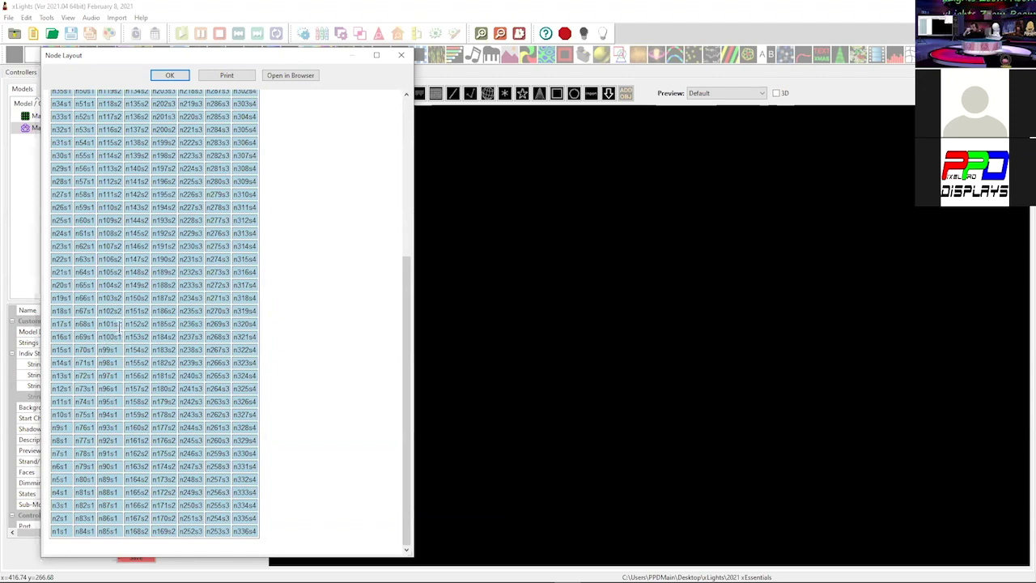
{"action": "left_click_drag", "start_coordinate": [122, 323], "coordinate": [113, 324]}
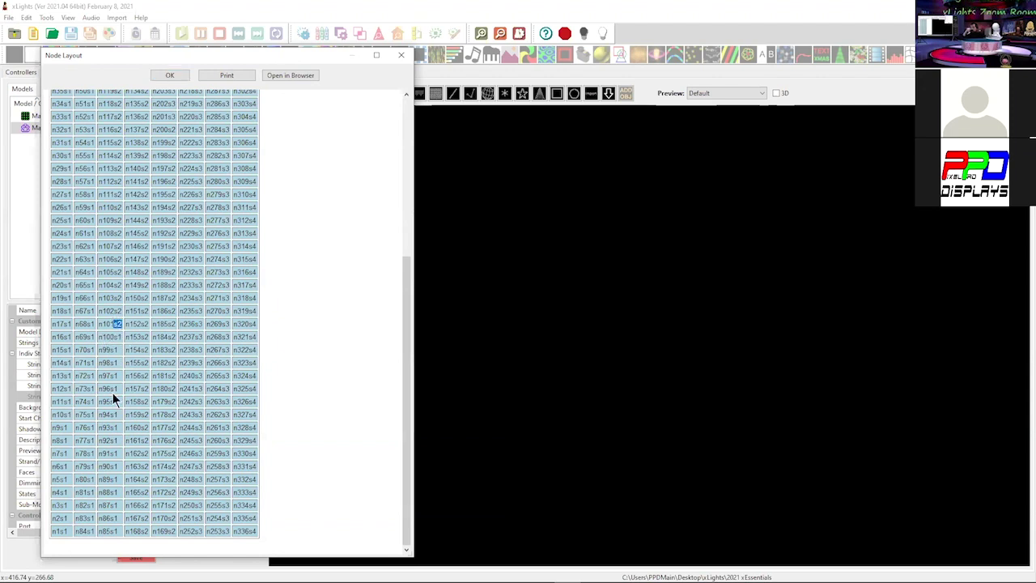
{"action": "left_click", "coordinate": [403, 53]}
Set the controller connection port of Matrix-2 to 1
{"action": "scroll", "coordinate": [180, 453], "scroll_direction": "down", "scroll_amount": 3}
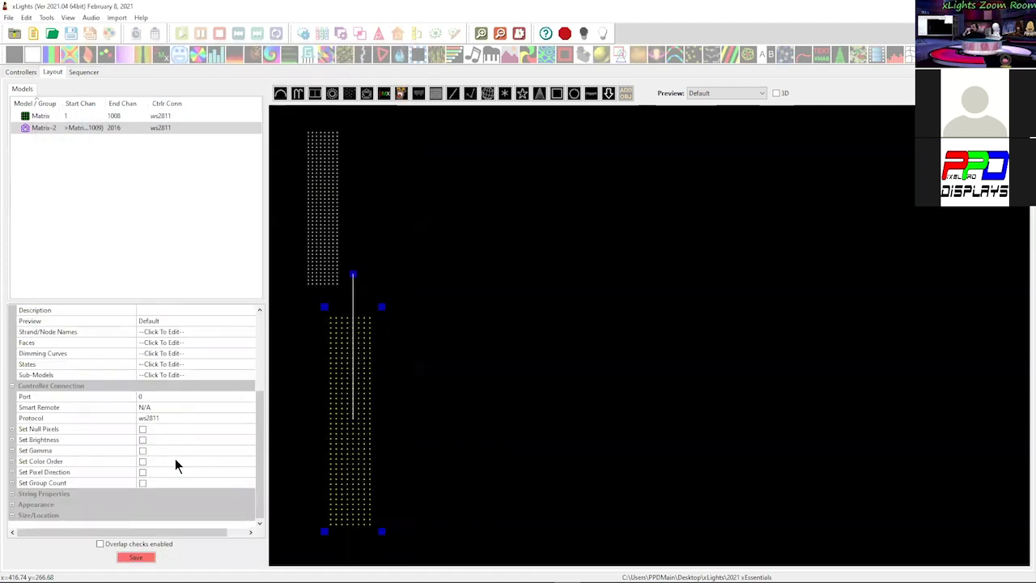
{"action": "left_click", "coordinate": [162, 397]}
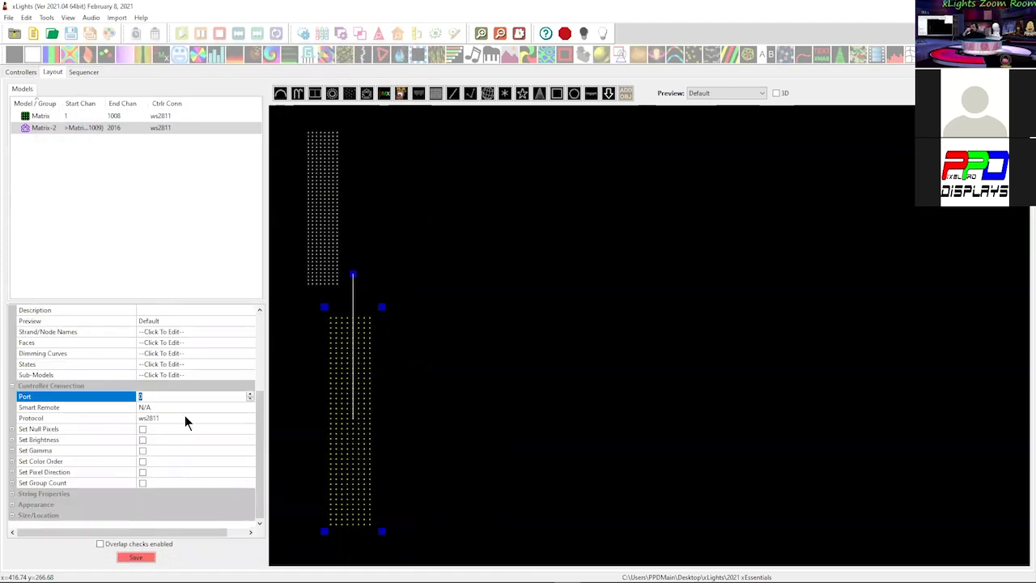
{"action": "type", "text": "1"}
{"action": "key", "text": "Return"}
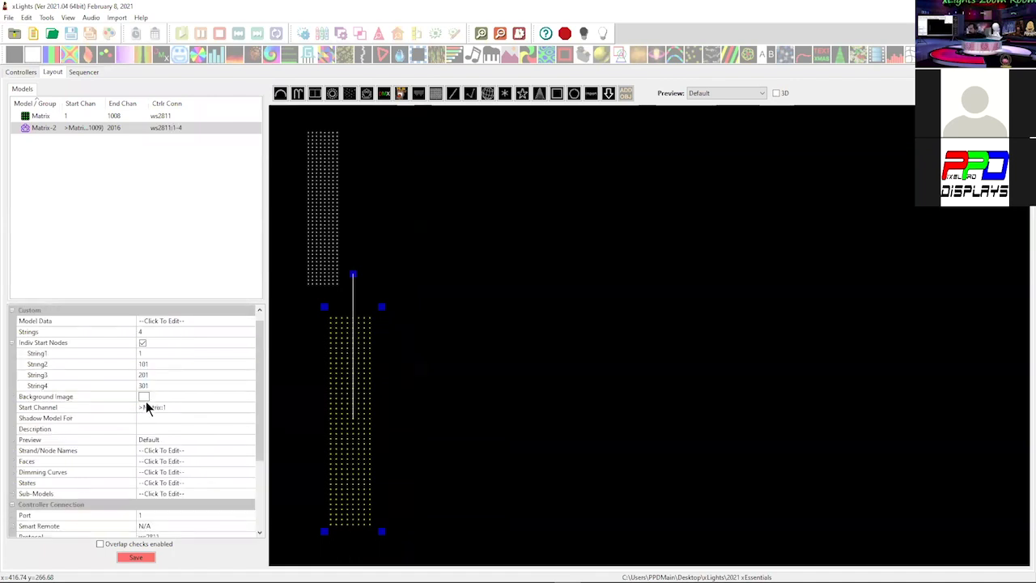
Visualise the Ethernet controller and inspect how the Matrix-2 strings are distributed across pixel ports 1 to 4
{"action": "left_click", "coordinate": [19, 74]}
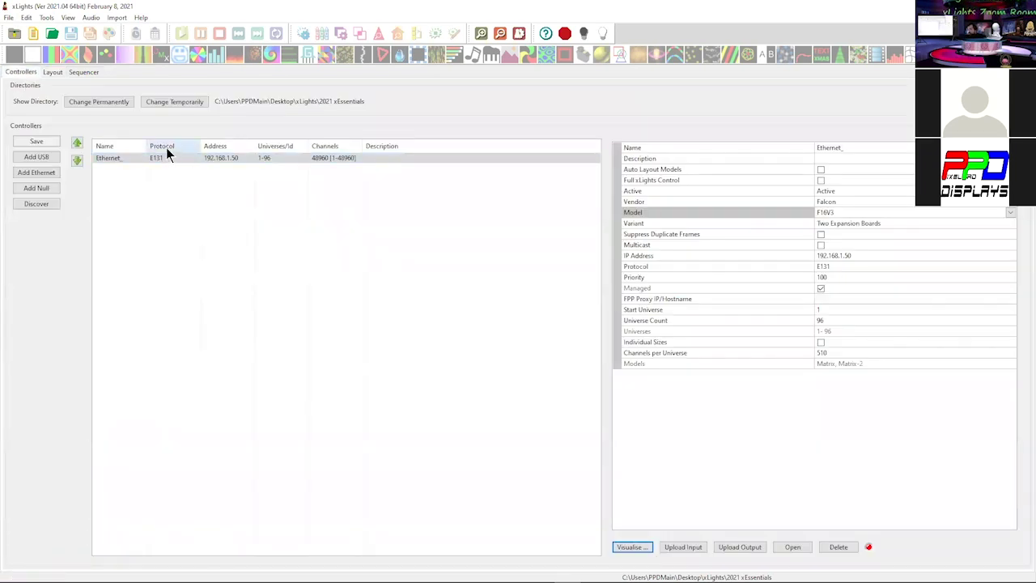
{"action": "left_click", "coordinate": [184, 157]}
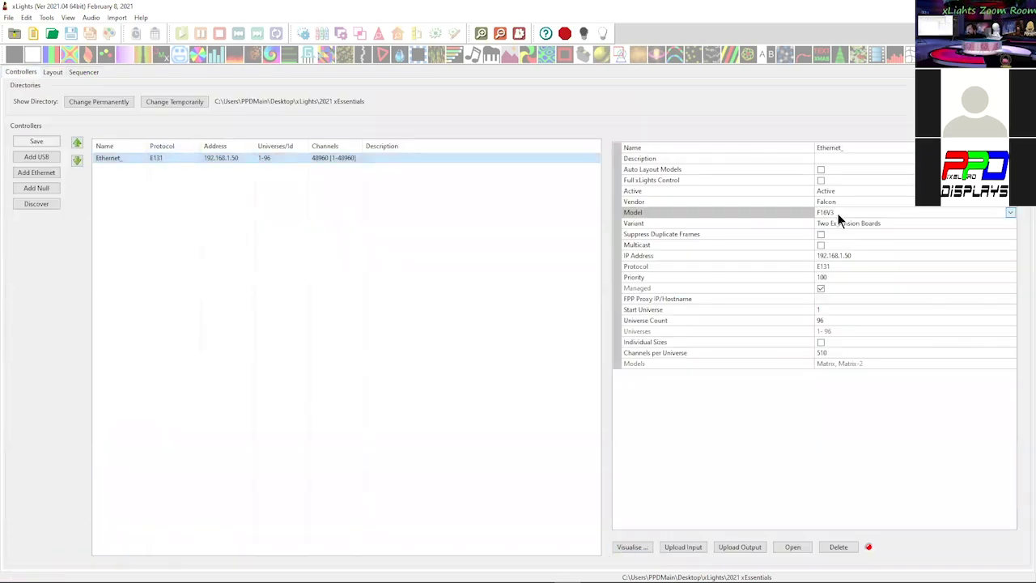
{"action": "left_click", "coordinate": [628, 547]}
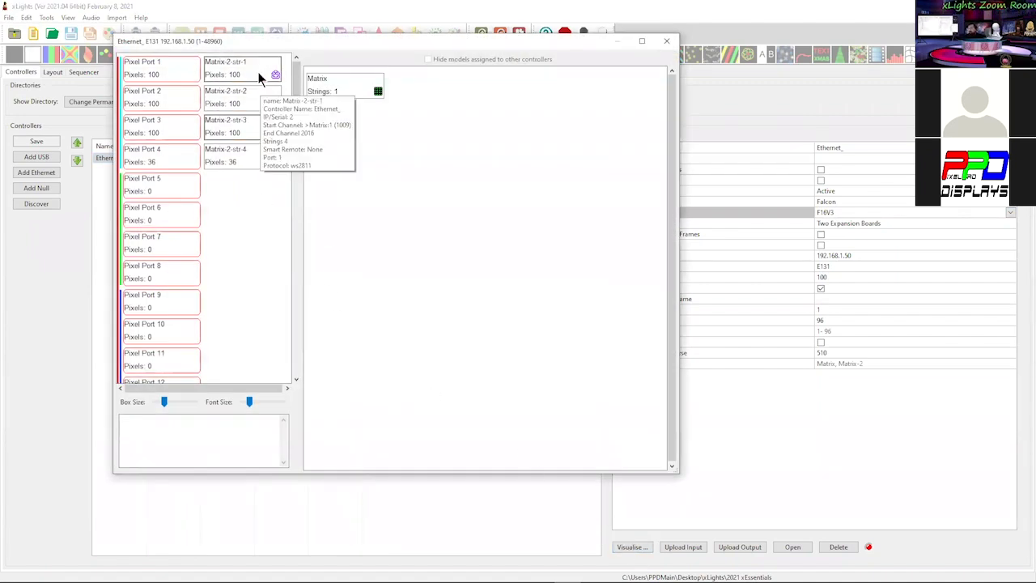
{"action": "mouse_move", "coordinate": [165, 119]}
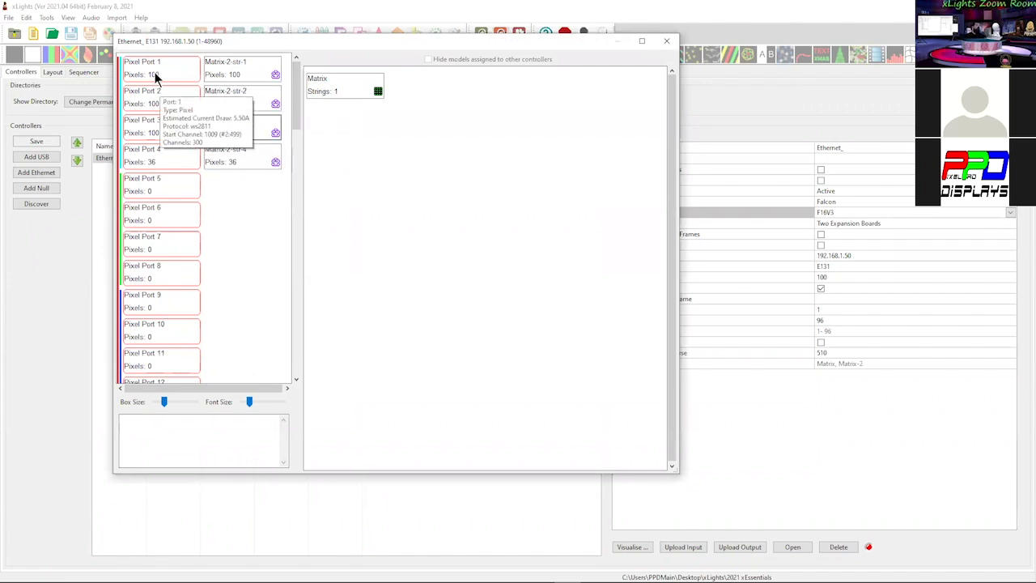
{"action": "mouse_move", "coordinate": [162, 75]}
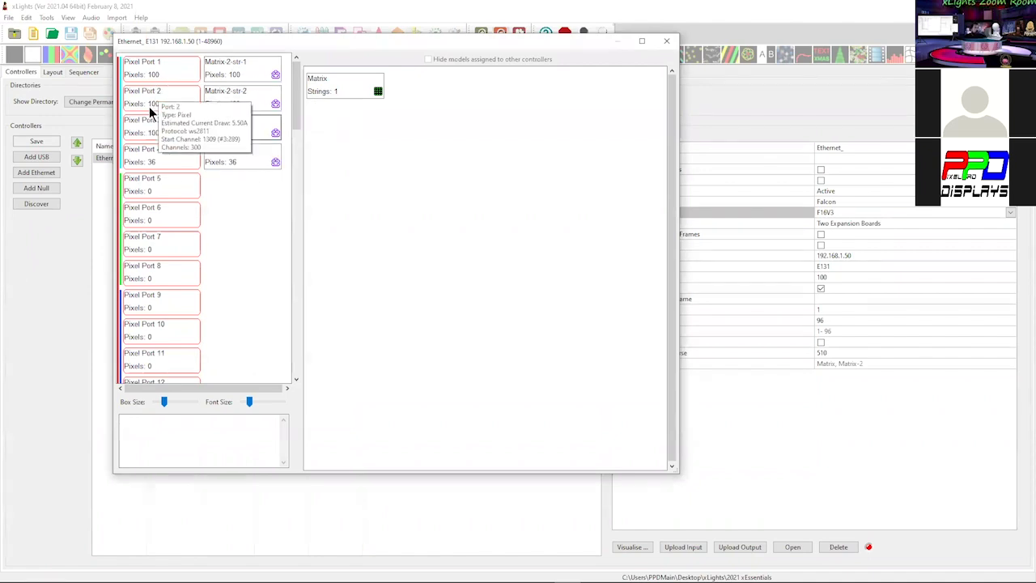
{"action": "mouse_move", "coordinate": [148, 148]}
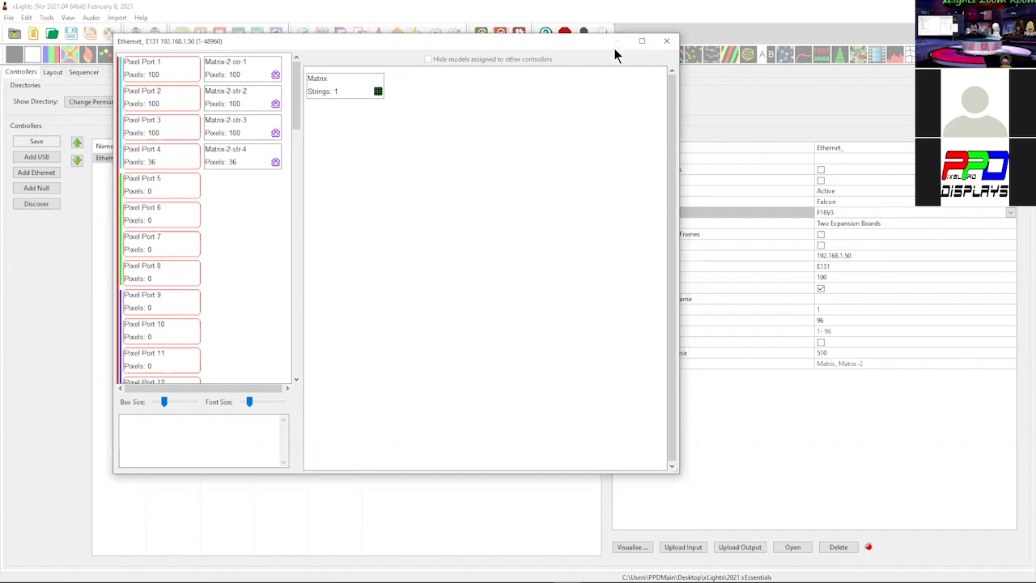
{"action": "left_click", "coordinate": [664, 42]}
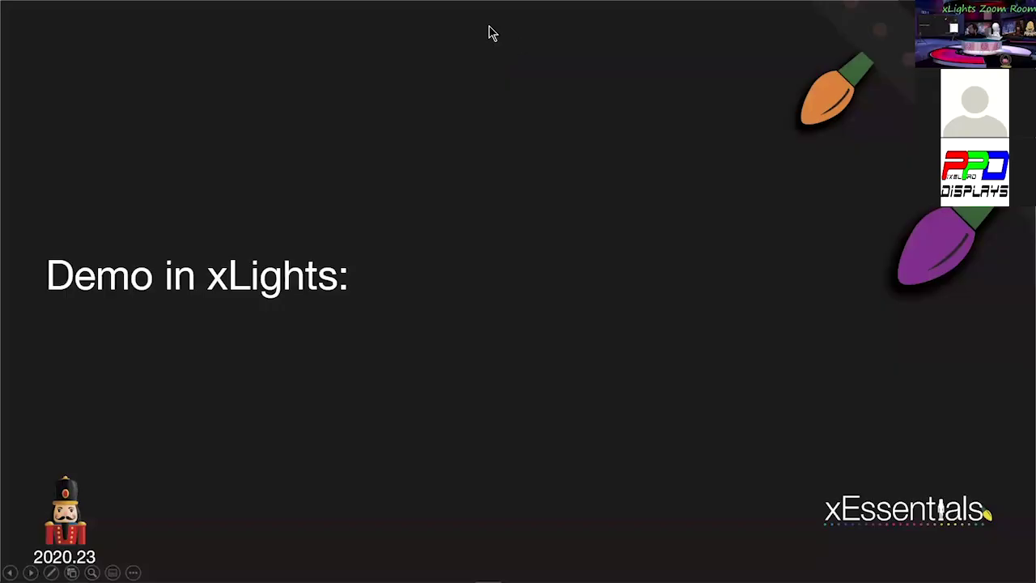
{"action": "key", "text": "Right"}
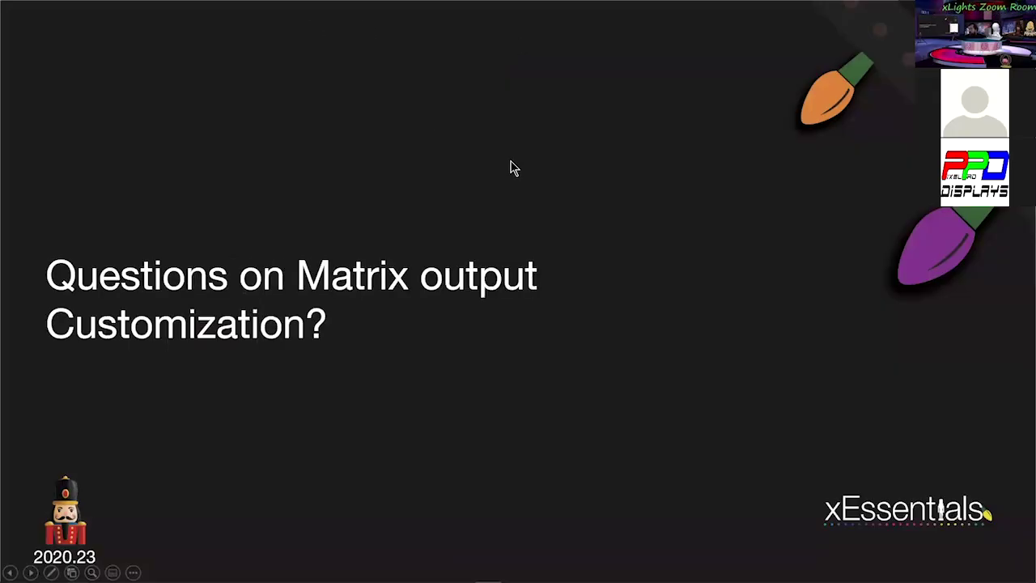
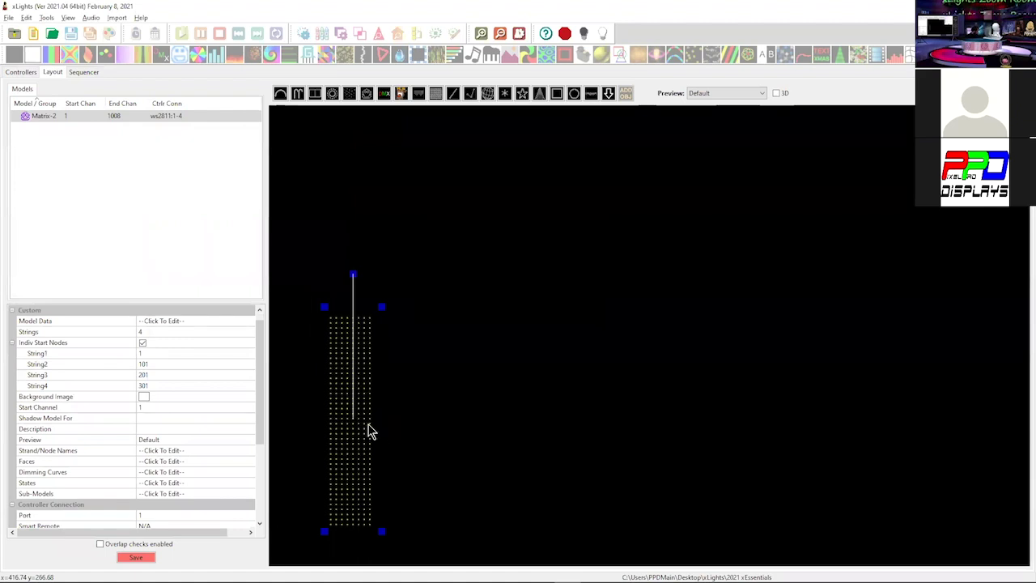
Move Matrix-2 higher in the layout at a smaller size and paste five copies of it
{"action": "left_click_drag", "start_coordinate": [367, 428], "coordinate": [411, 291]}
{"action": "left_click_drag", "start_coordinate": [368, 170], "coordinate": [373, 217]}
{"action": "key", "text": "ctrl+v"}
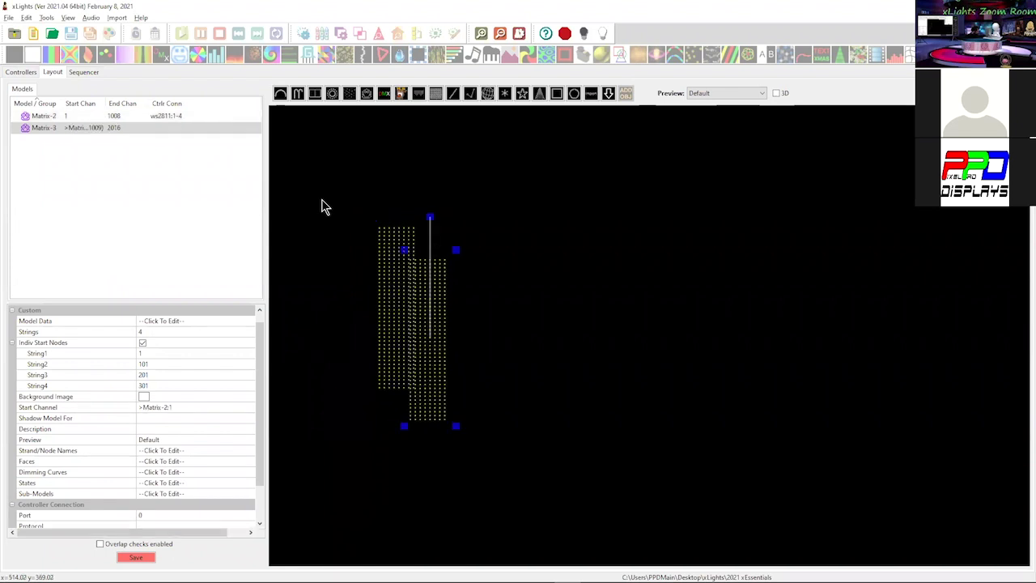
{"action": "key", "text": "ctrl+v"}
{"action": "key", "text": "ctrl+v"}
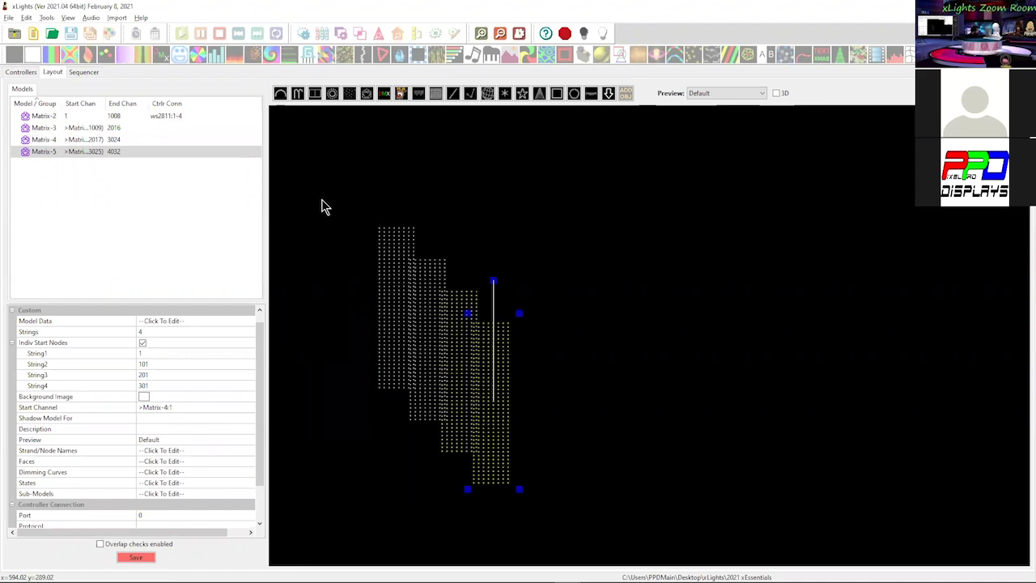
{"action": "key", "text": "ctrl+v"}
{"action": "key", "text": "ctrl+v"}
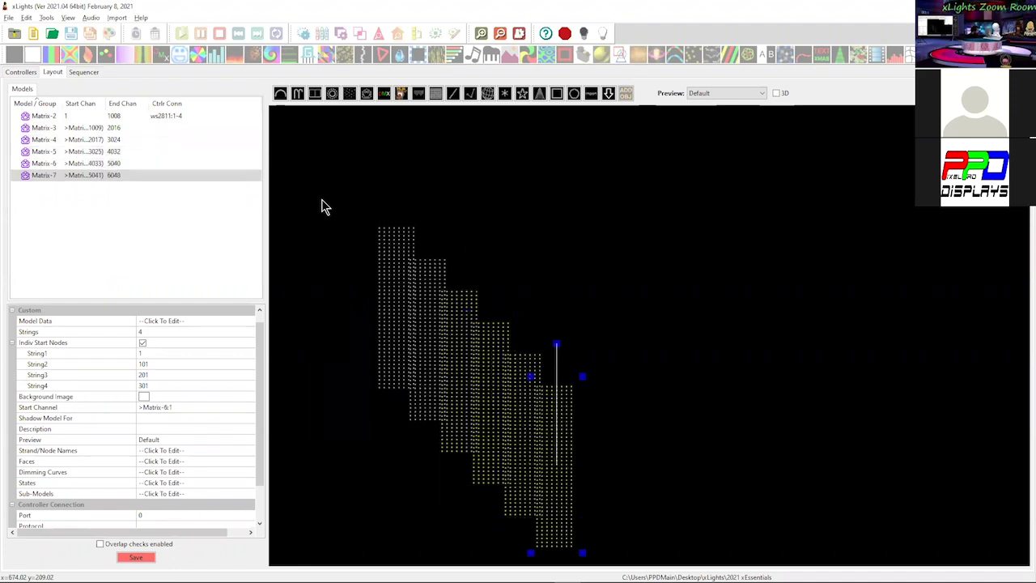
Line up the five pasted matrix copies in a row beside Matrix-2, with Matrix-3 directly adjoining it
{"action": "left_click", "coordinate": [426, 356]}
{"action": "left_click_drag", "start_coordinate": [458, 425], "coordinate": [585, 370]}
{"action": "left_click_drag", "start_coordinate": [475, 369], "coordinate": [743, 272]}
{"action": "left_click_drag", "start_coordinate": [518, 385], "coordinate": [831, 267]}
{"action": "left_click_drag", "start_coordinate": [548, 463], "coordinate": [867, 305]}
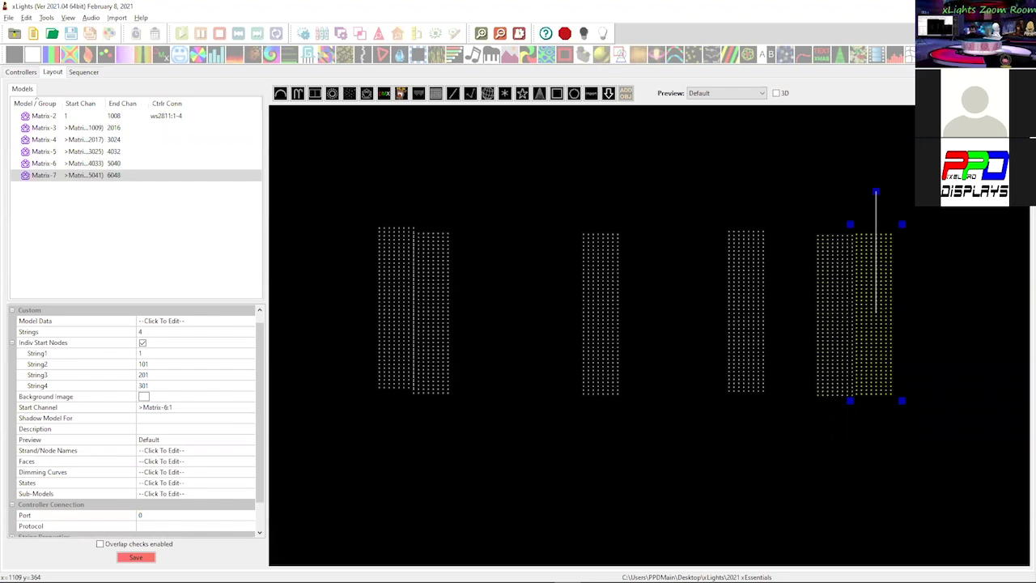
{"action": "mouse_move", "coordinate": [426, 308]}
{"action": "left_mouse_down"}
{"action": "mouse_move", "coordinate": [435, 294]}
{"action": "mouse_move", "coordinate": [432, 304]}
{"action": "left_mouse_up"}
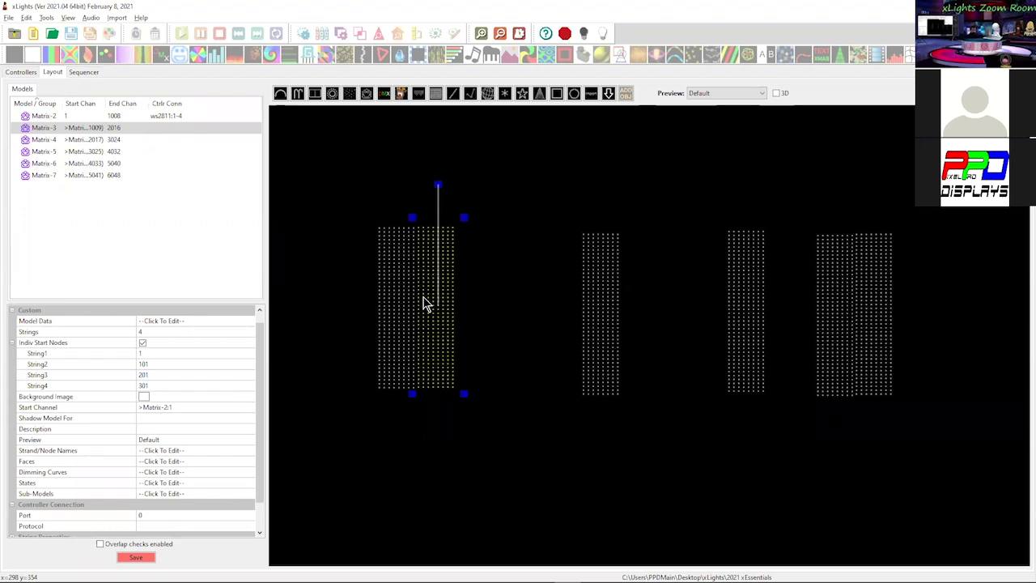
Delete all six models, Matrix-2 through Matrix-7, from the layout
{"action": "left_click_drag", "start_coordinate": [322, 201], "coordinate": [923, 516]}
{"action": "key", "text": "Delete"}
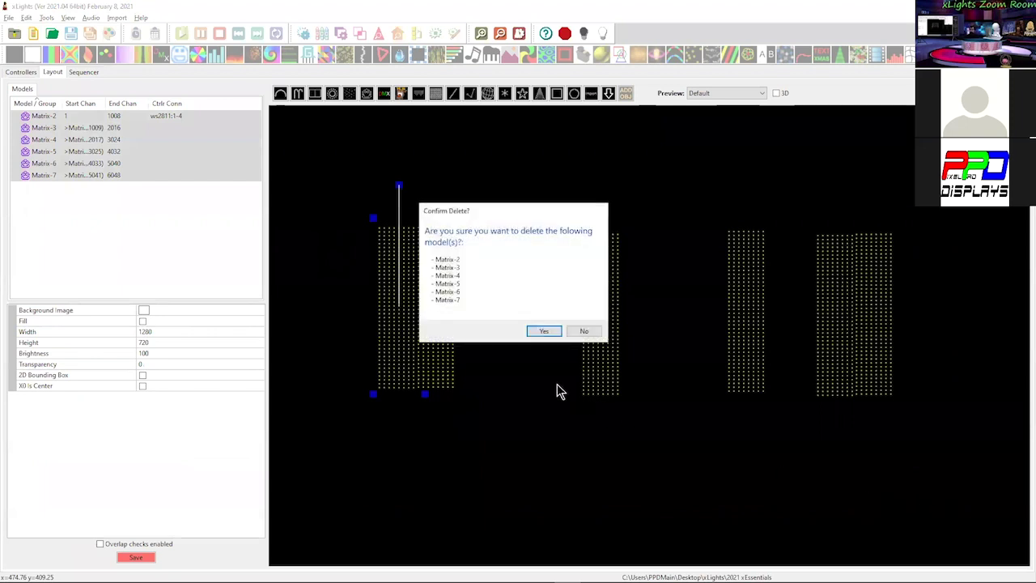
{"action": "key", "text": "Return"}
Draw a new matrix model as a wide rectangle in the upper middle of the layout
{"action": "left_click", "coordinate": [436, 95]}
{"action": "left_click_drag", "start_coordinate": [424, 171], "coordinate": [847, 405]}
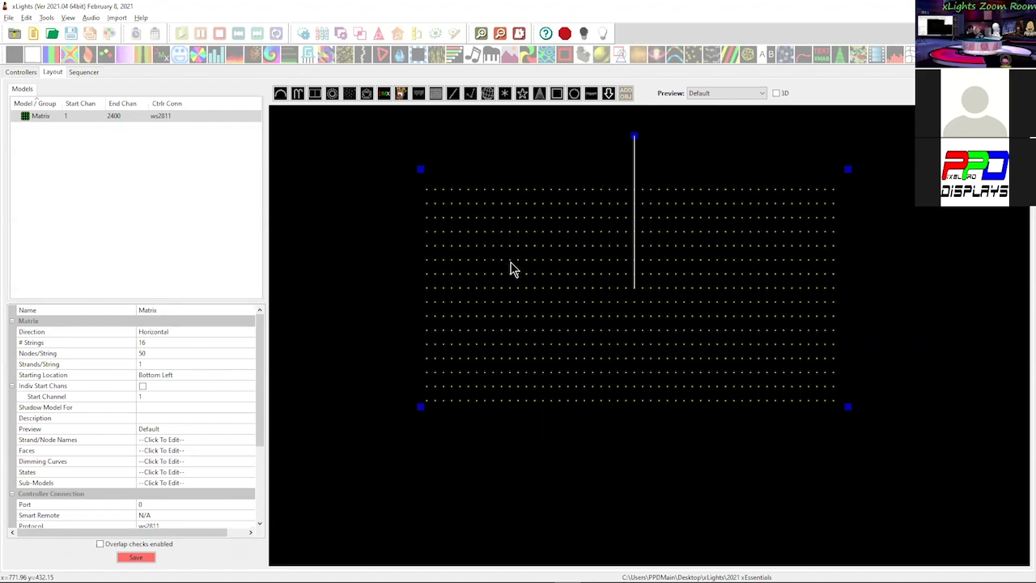
{"action": "left_click_drag", "start_coordinate": [486, 286], "coordinate": [472, 278]}
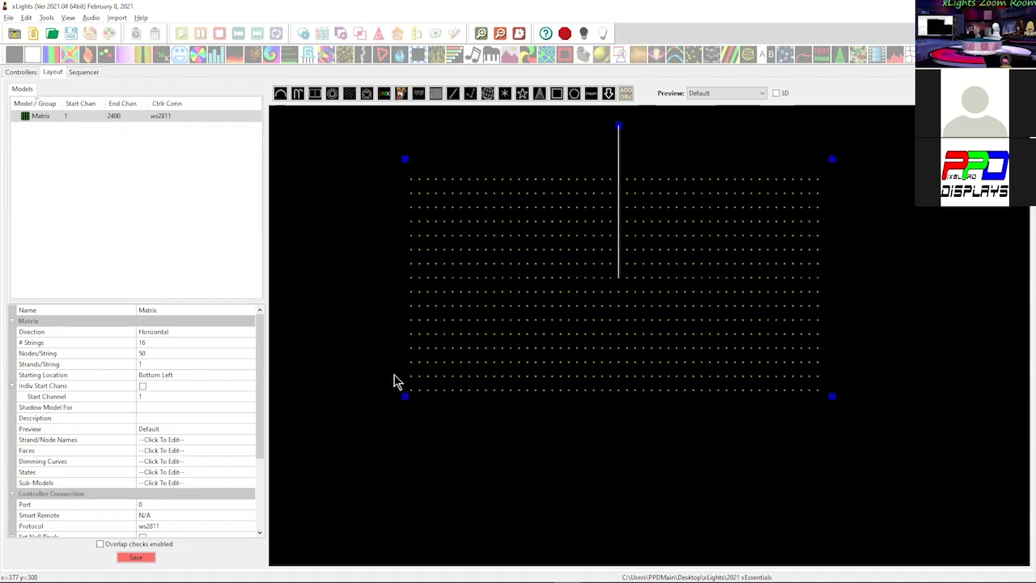
Set the new matrix's direction to Vertical and its number of strings to 1
{"action": "left_click", "coordinate": [192, 332]}
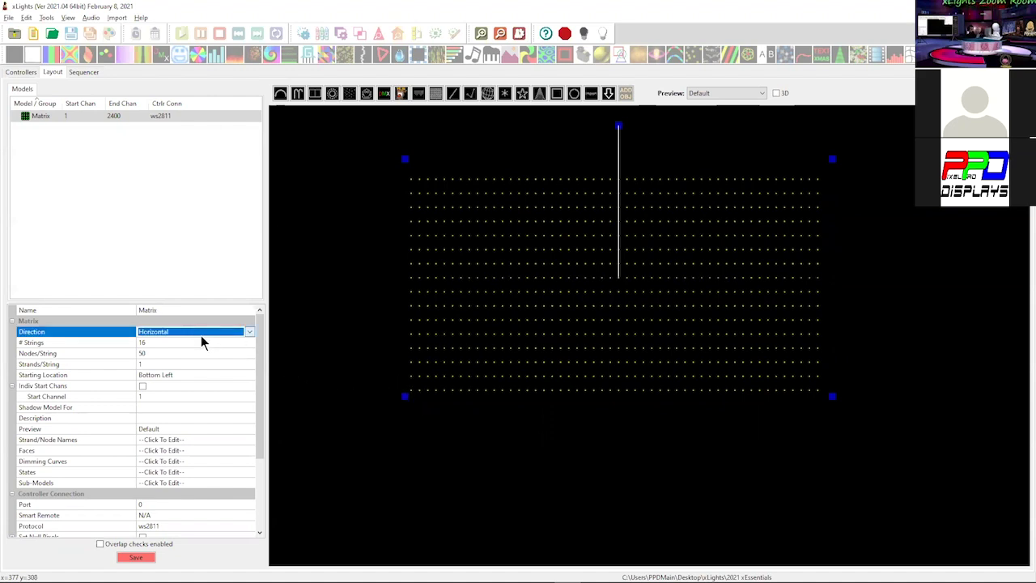
{"action": "left_click", "coordinate": [249, 332]}
{"action": "left_click", "coordinate": [247, 339]}
{"action": "left_click", "coordinate": [247, 334]}
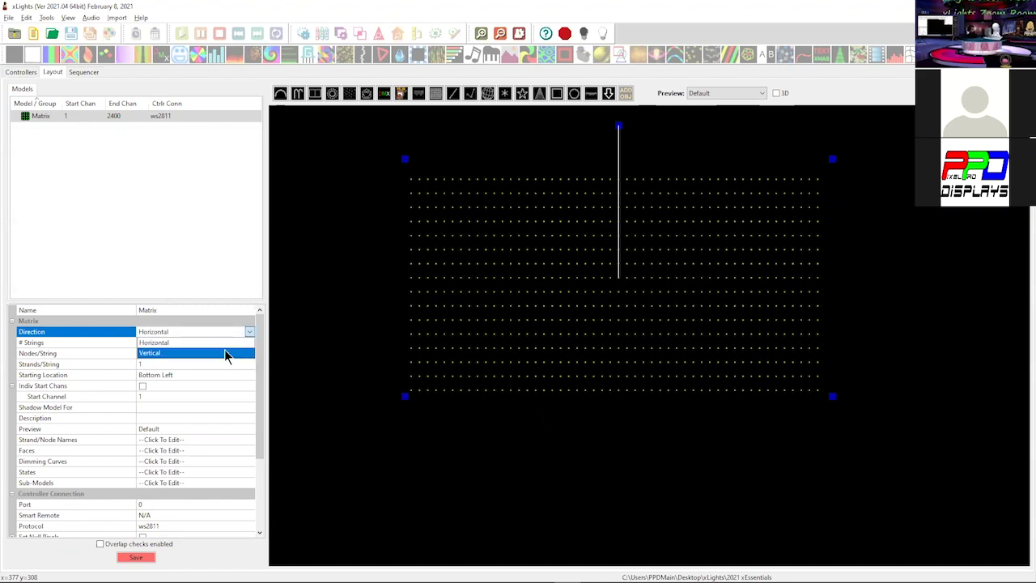
{"action": "left_click", "coordinate": [221, 353]}
{"action": "left_click", "coordinate": [196, 342]}
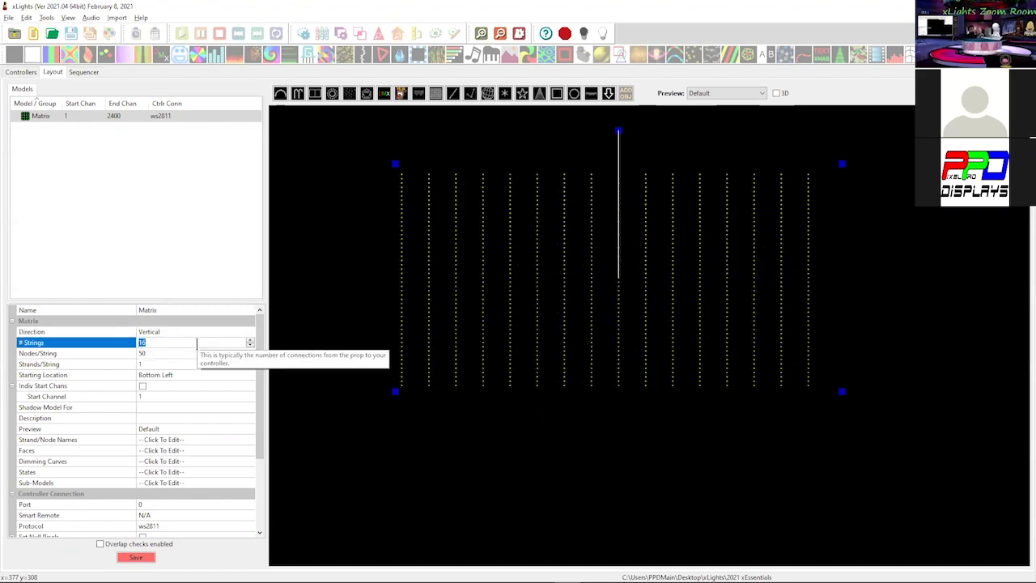
{"action": "type", "text": "1"}
{"action": "key", "text": "Return"}
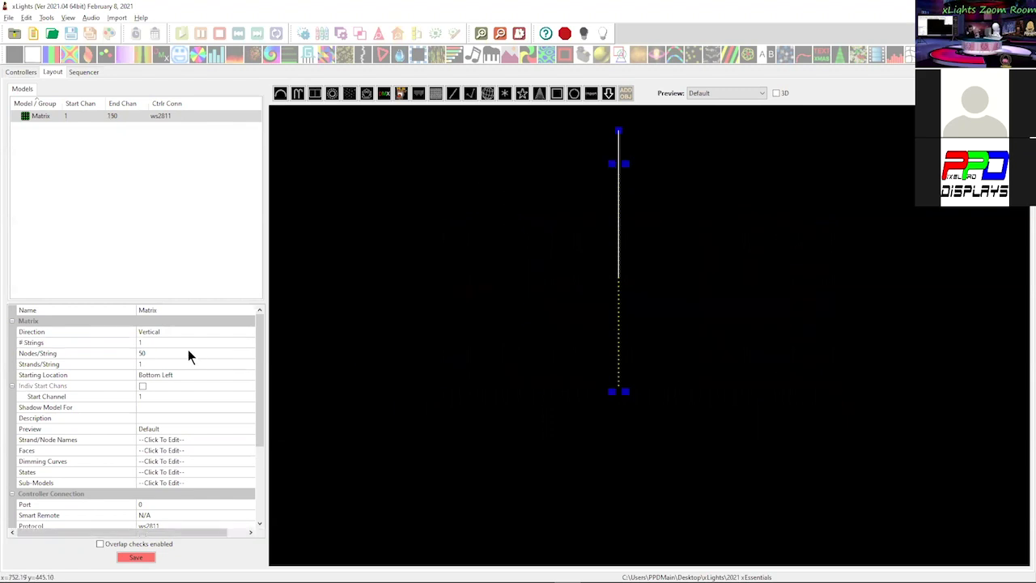
Switch to Calculator and multiply 72 by 35 to work out the matrix's node count, closing it when done
{"action": "left_click", "coordinate": [183, 350]}
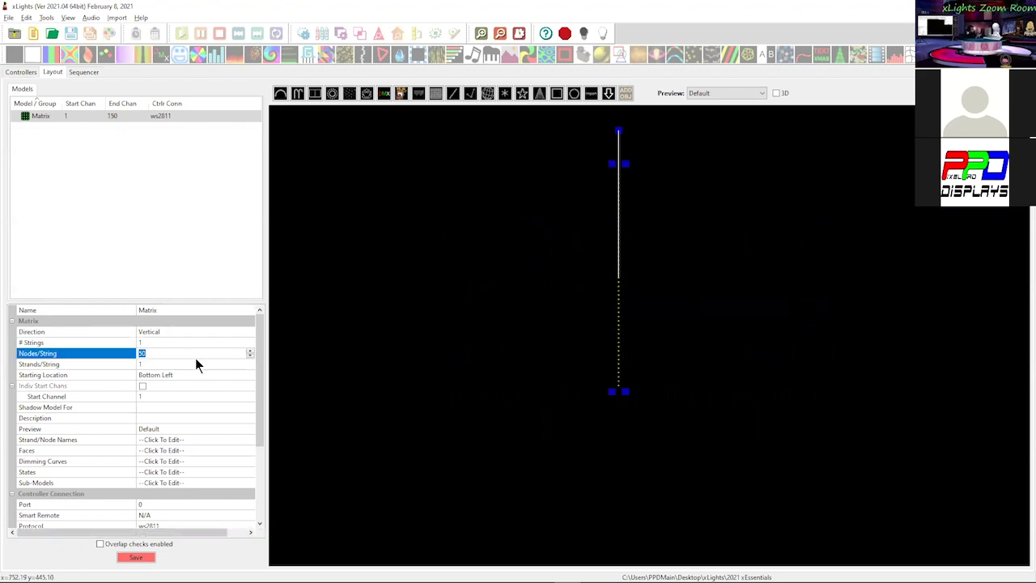
{"action": "mouse_move", "coordinate": [364, 578]}
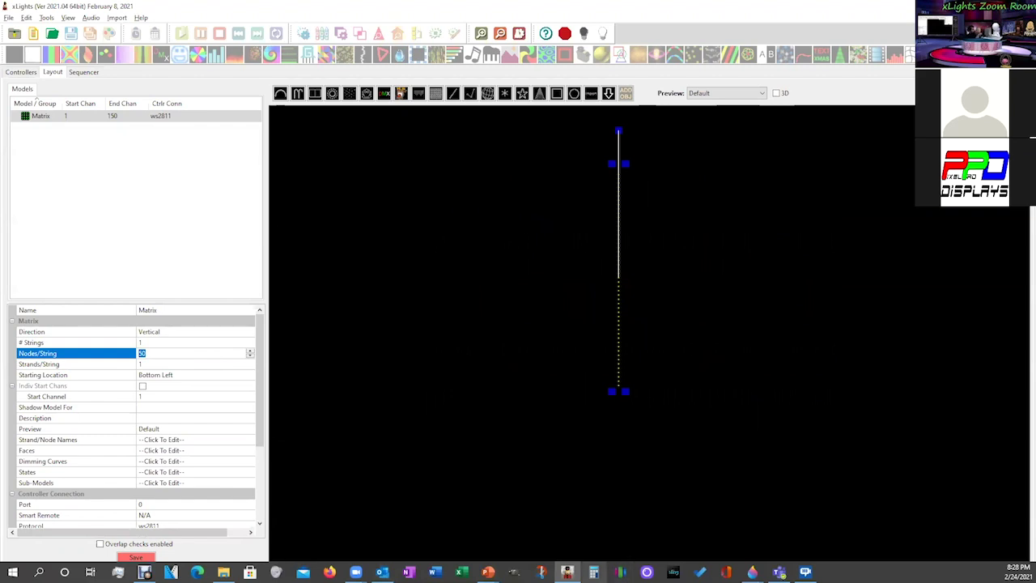
{"action": "left_click", "coordinate": [594, 572]}
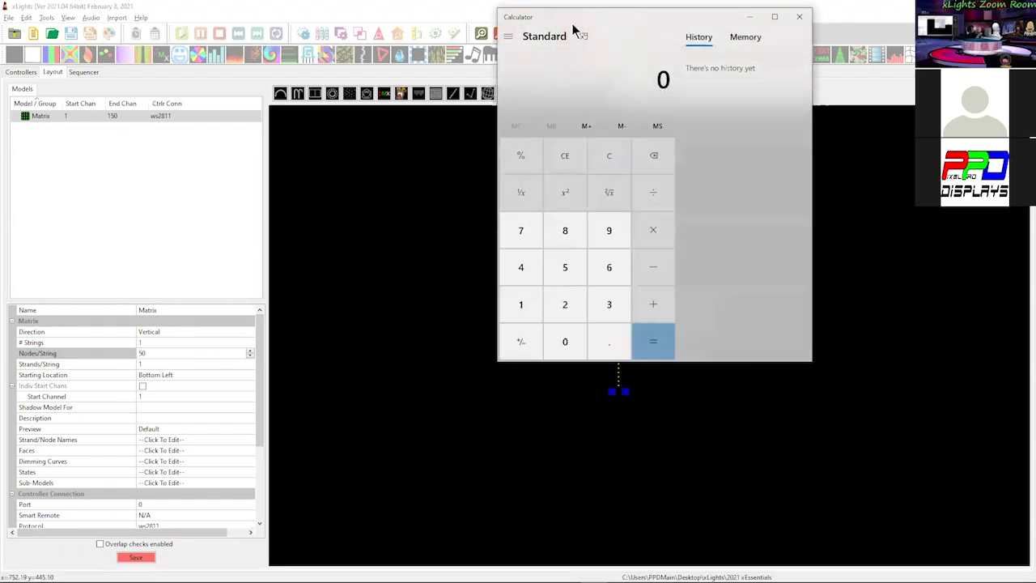
{"action": "left_click_drag", "start_coordinate": [561, 23], "coordinate": [431, 153]}
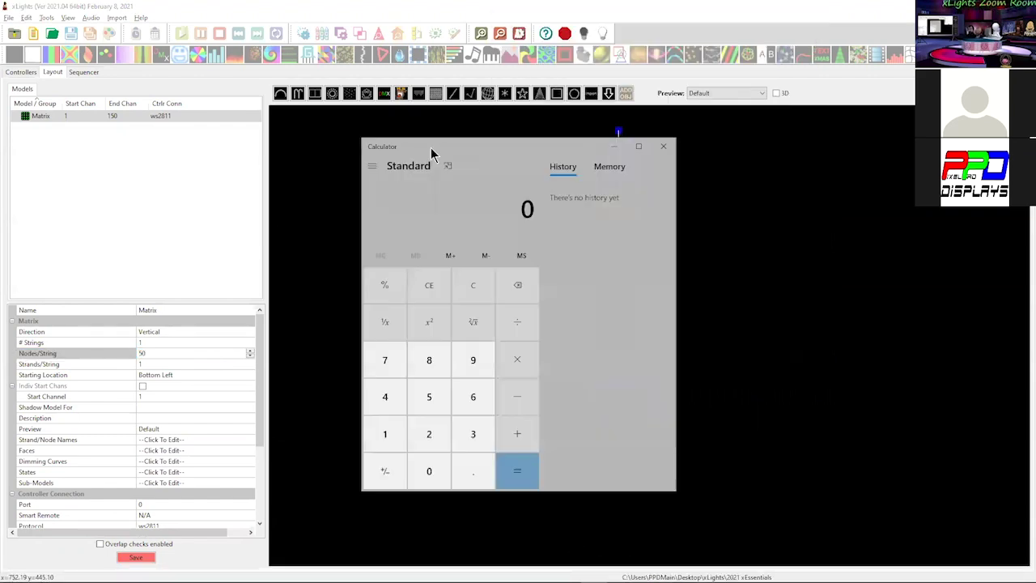
{"action": "type", "text": "702"}
{"action": "key", "text": "BackSpace"}
{"action": "key", "text": "BackSpace"}
{"action": "type", "text": "2*"}
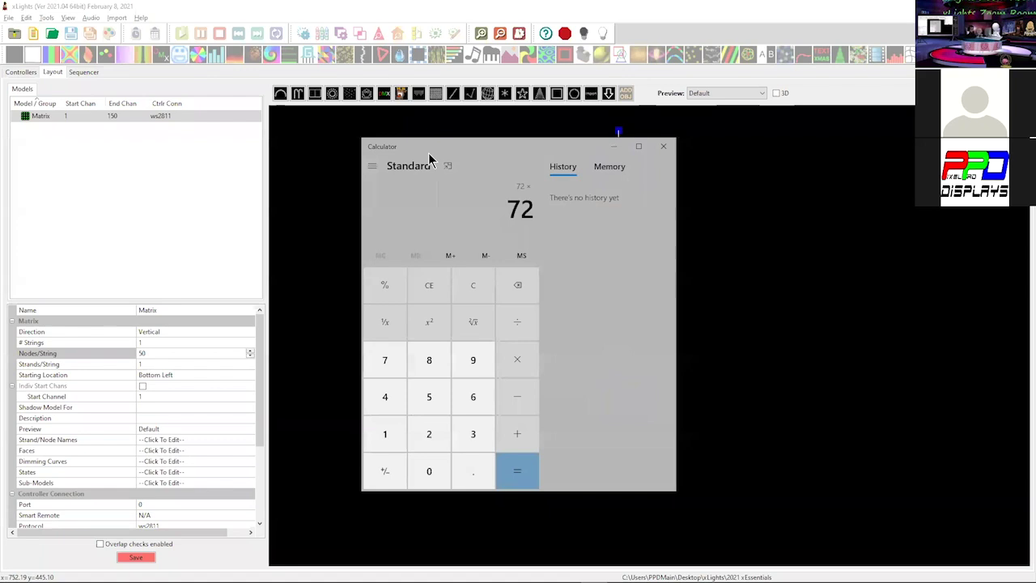
{"action": "type", "text": "35"}
{"action": "key", "text": "Return"}
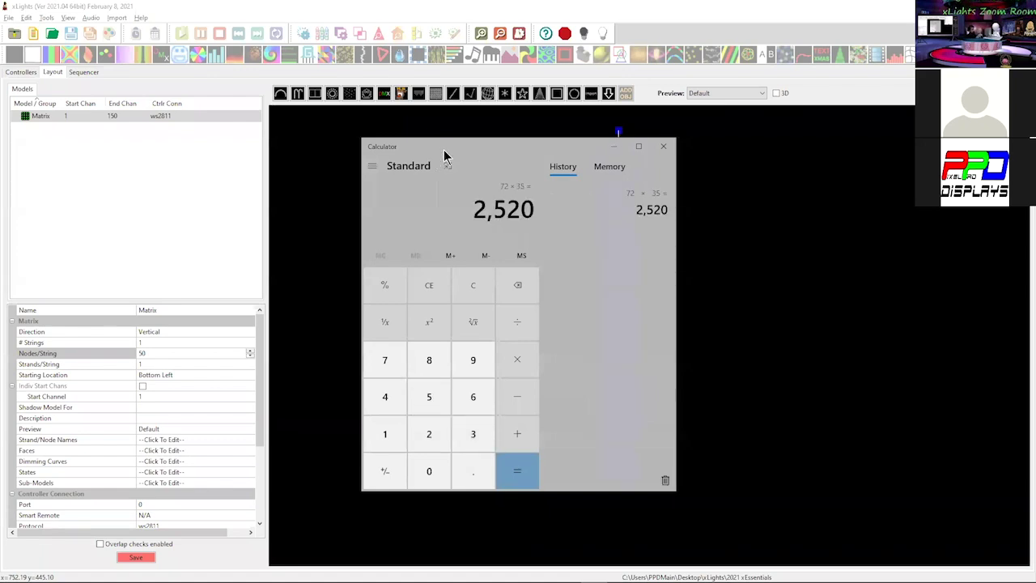
{"action": "key", "text": "alt+F4"}
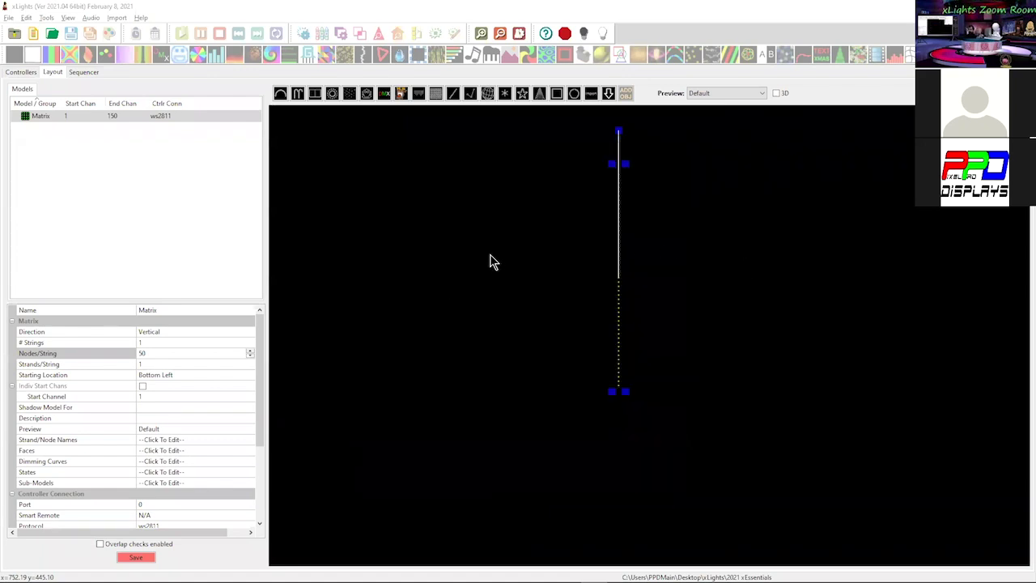
Set the matrix's nodes per string to 2520
{"action": "left_click", "coordinate": [153, 357]}
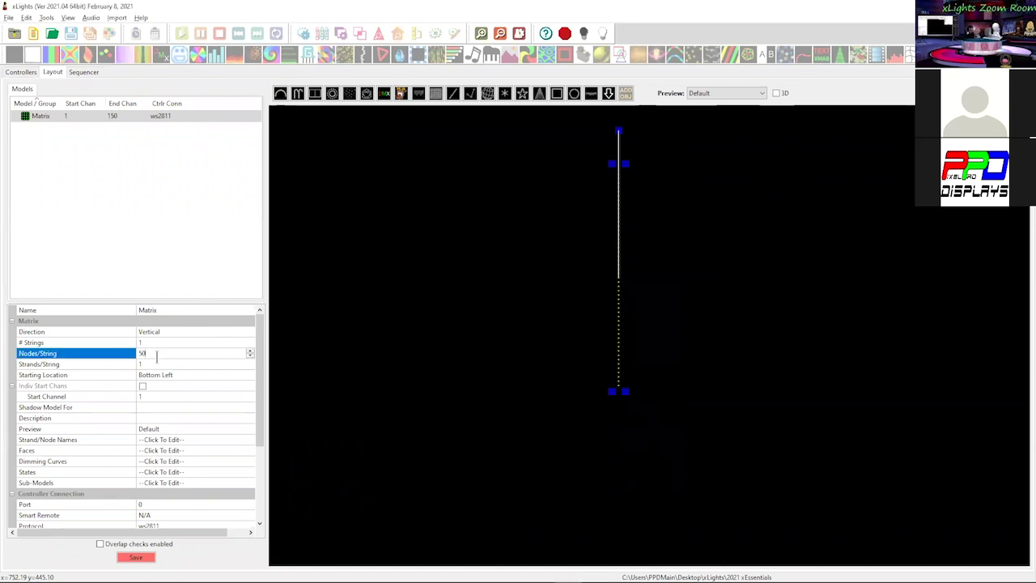
{"action": "key", "text": "BackSpace"}
{"action": "key", "text": "BackSpace"}
{"action": "type", "text": "2"}
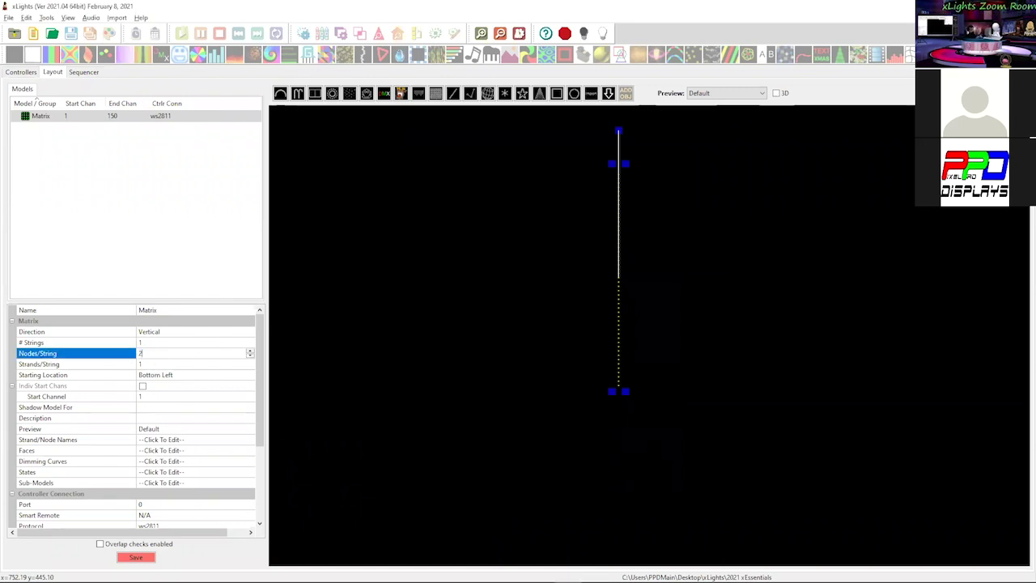
{"action": "type", "text": "520"}
{"action": "key", "text": "Return"}
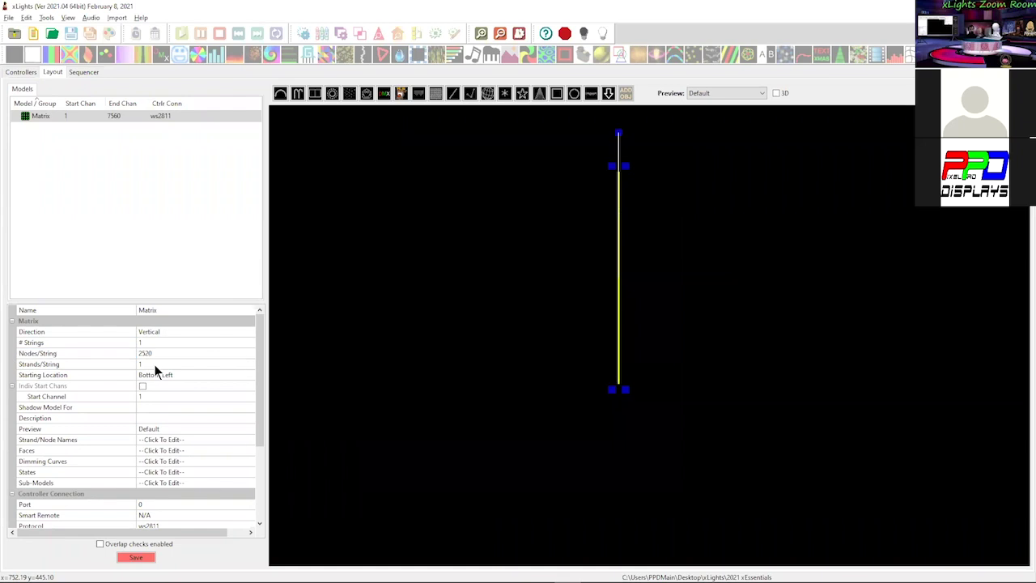
Set the matrix's strands per string to 72 and stretch it into a wide rectangle in the middle of the layout
{"action": "left_click_drag", "start_coordinate": [614, 389], "coordinate": [399, 400]}
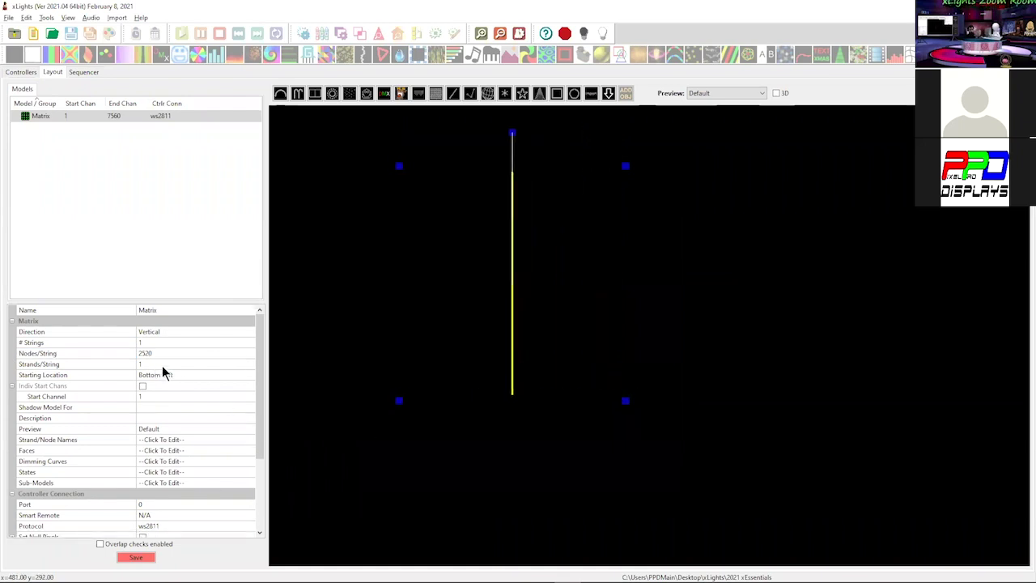
{"action": "left_click", "coordinate": [161, 365]}
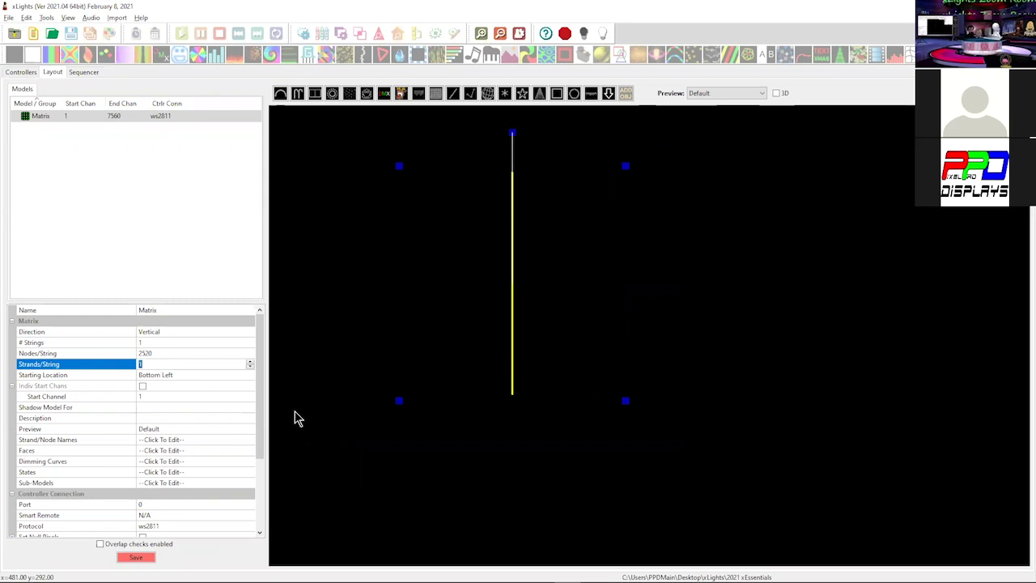
{"action": "type", "text": "72"}
{"action": "key", "text": "Return"}
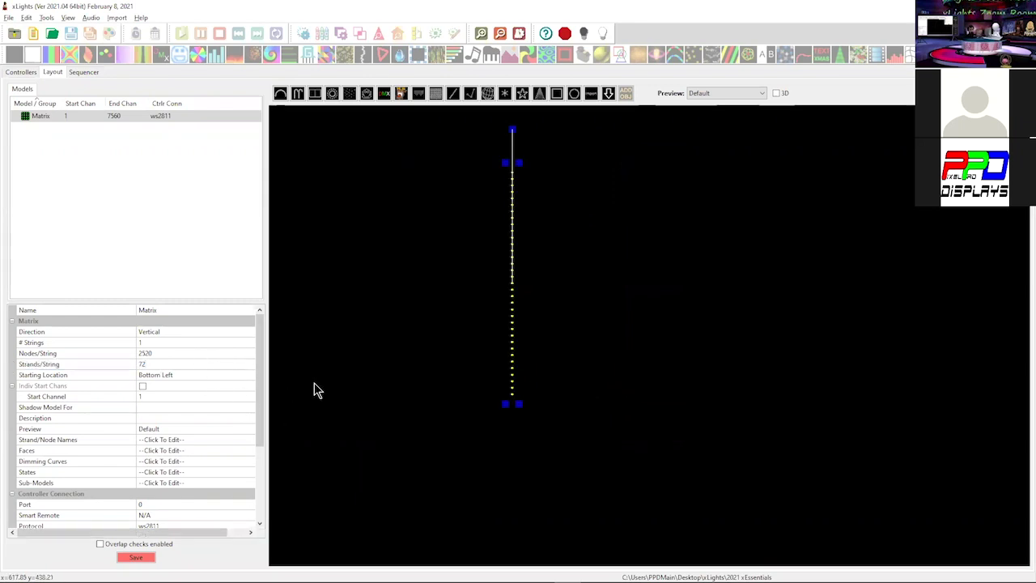
{"action": "left_click_drag", "start_coordinate": [516, 394], "coordinate": [871, 323]}
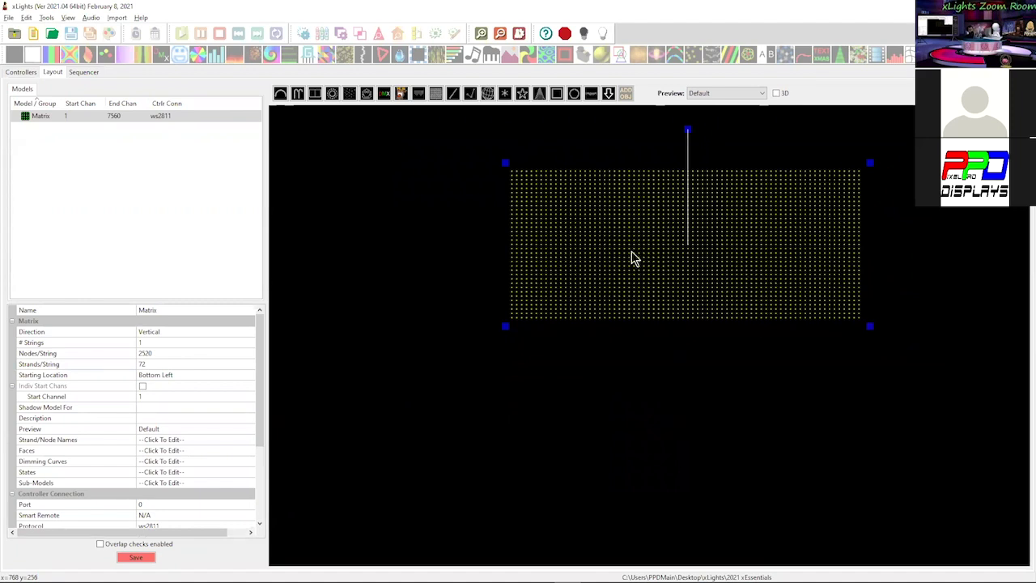
{"action": "left_click_drag", "start_coordinate": [634, 259], "coordinate": [605, 345]}
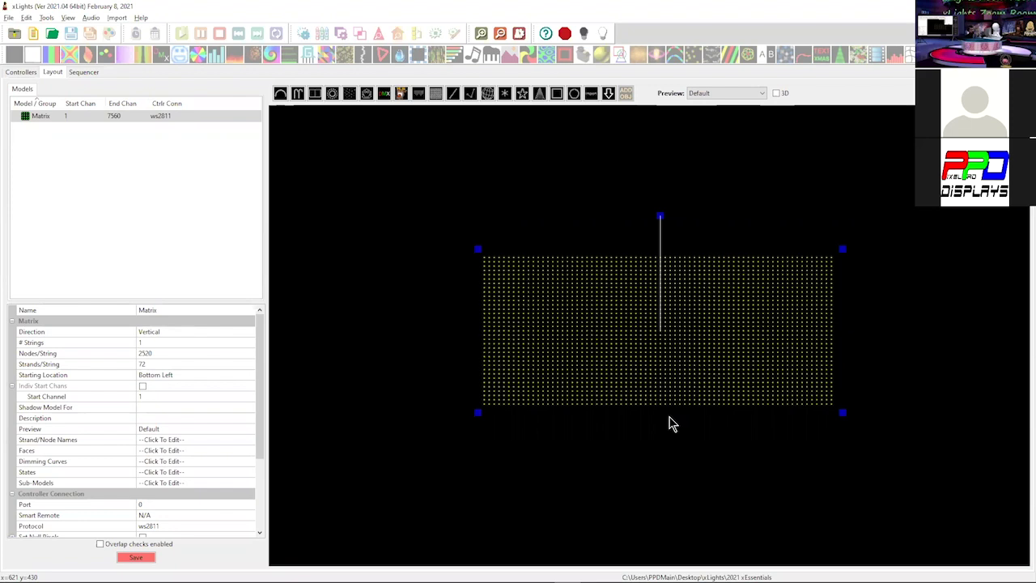
Export the matrix as an xLights model file named Windows in the 2021 xEssentials folder
{"action": "right_click", "coordinate": [559, 316]}
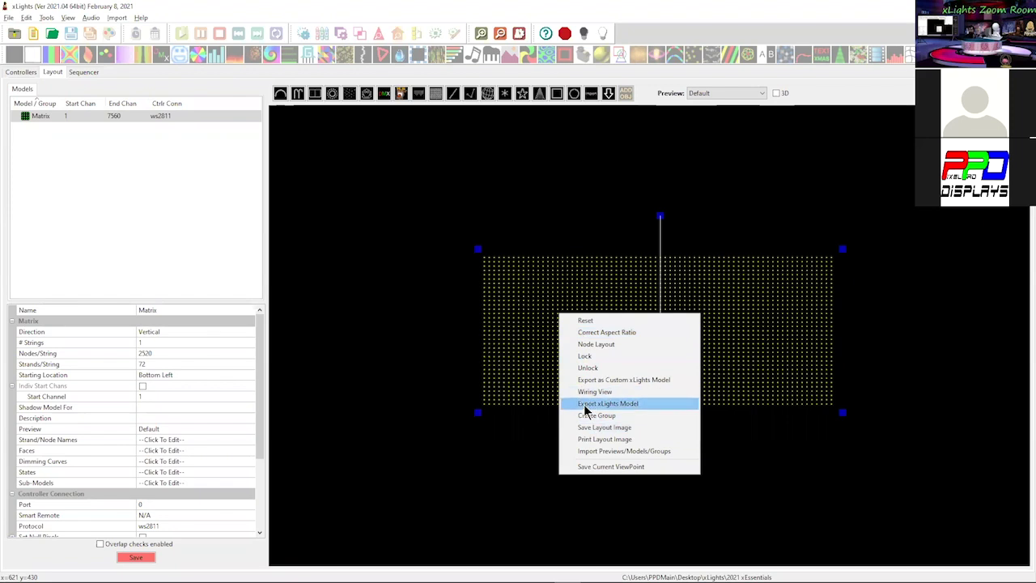
{"action": "left_click", "coordinate": [584, 404]}
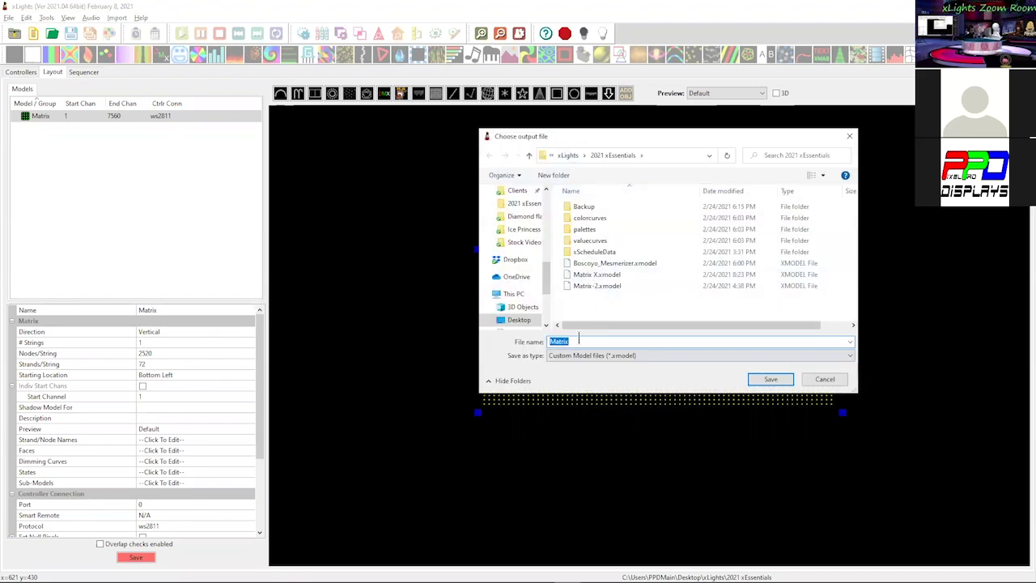
{"action": "type", "text": "Windows"}
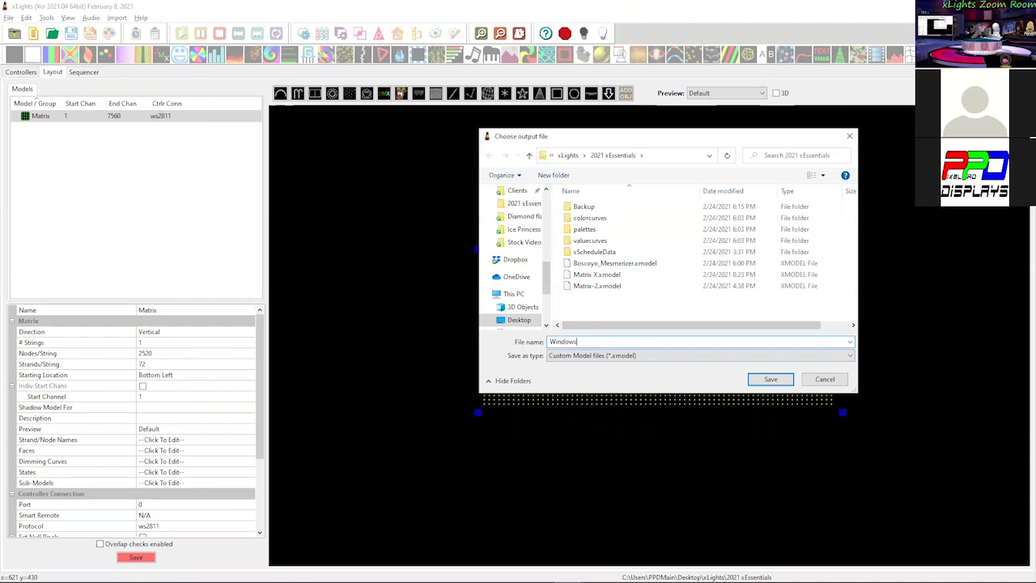
{"action": "key", "text": "Return"}
Move the matrix to the lower edge of the layout and import Windows.xmodel as a second model above it
{"action": "left_click_drag", "start_coordinate": [640, 345], "coordinate": [646, 533]}
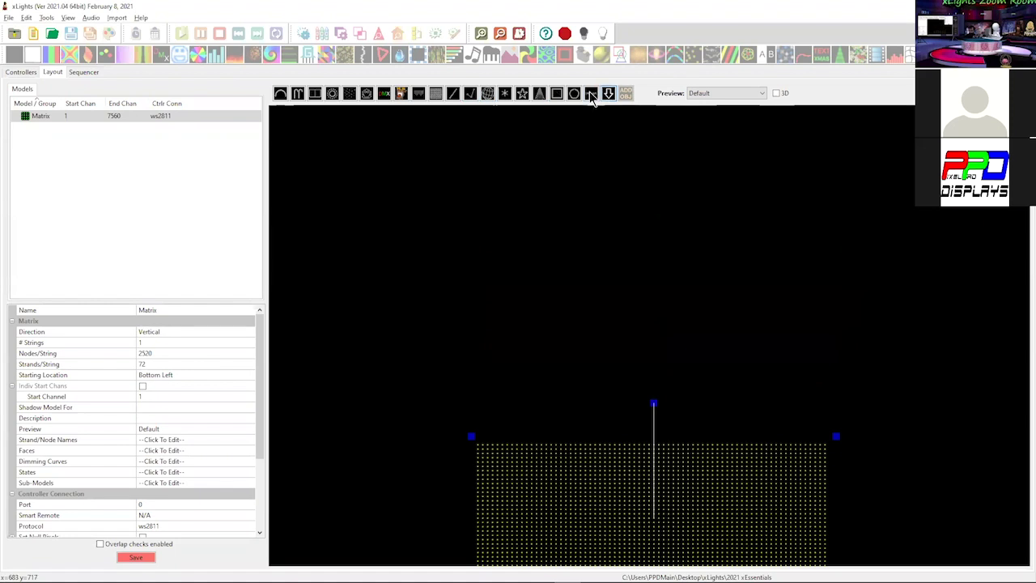
{"action": "left_click", "coordinate": [592, 94]}
{"action": "left_click_drag", "start_coordinate": [466, 217], "coordinate": [796, 345]}
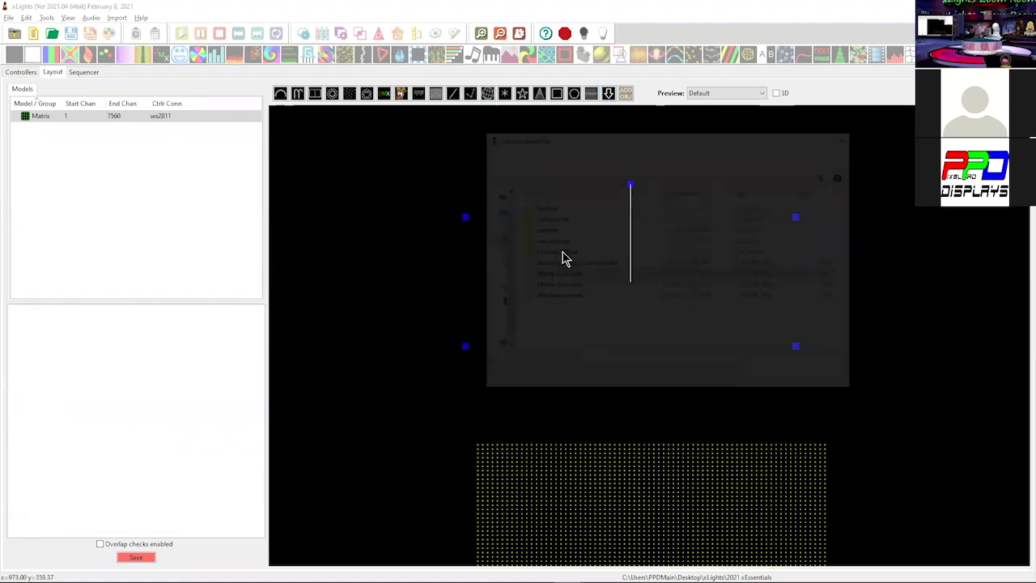
{"action": "left_click", "coordinate": [553, 299]}
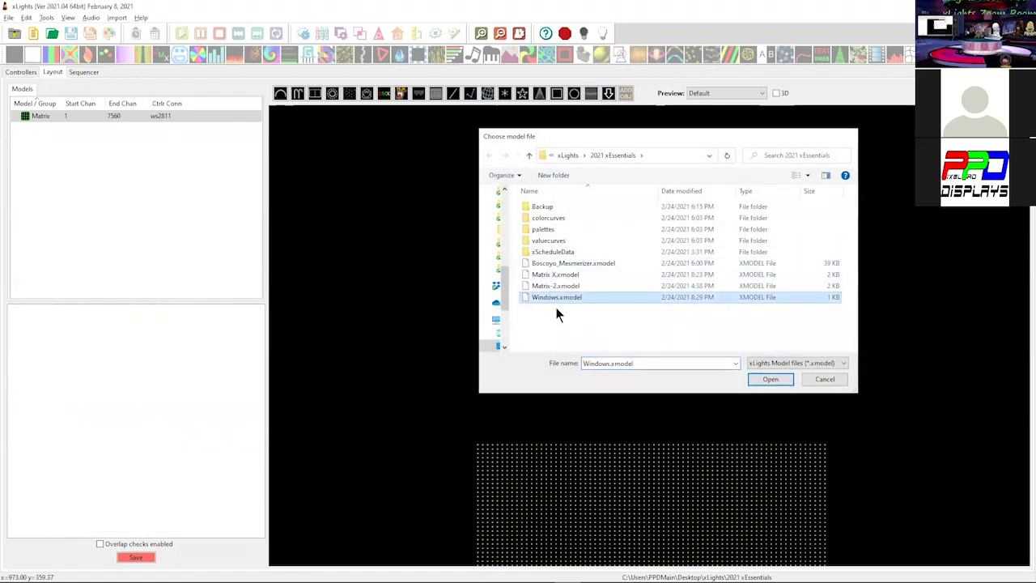
{"action": "key", "text": "Return"}
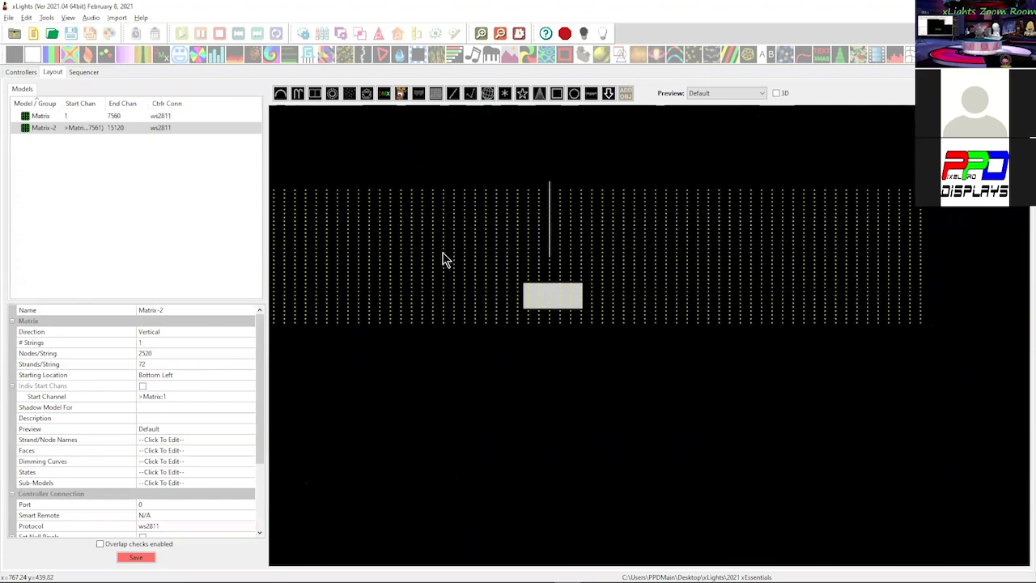
Correct the imported Matrix-2's aspect ratio, then resize and position it as a wide rectangle above the original matrix
{"action": "scroll", "coordinate": [611, 327], "scroll_direction": "up", "scroll_amount": 5}
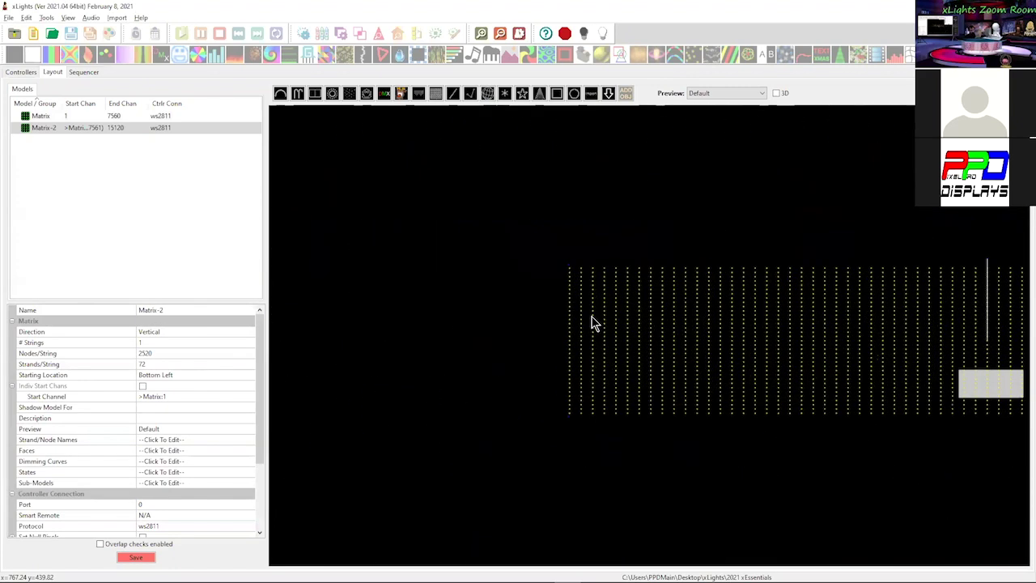
{"action": "left_click_drag", "start_coordinate": [568, 265], "coordinate": [993, 372]}
{"action": "right_click", "coordinate": [956, 341]}
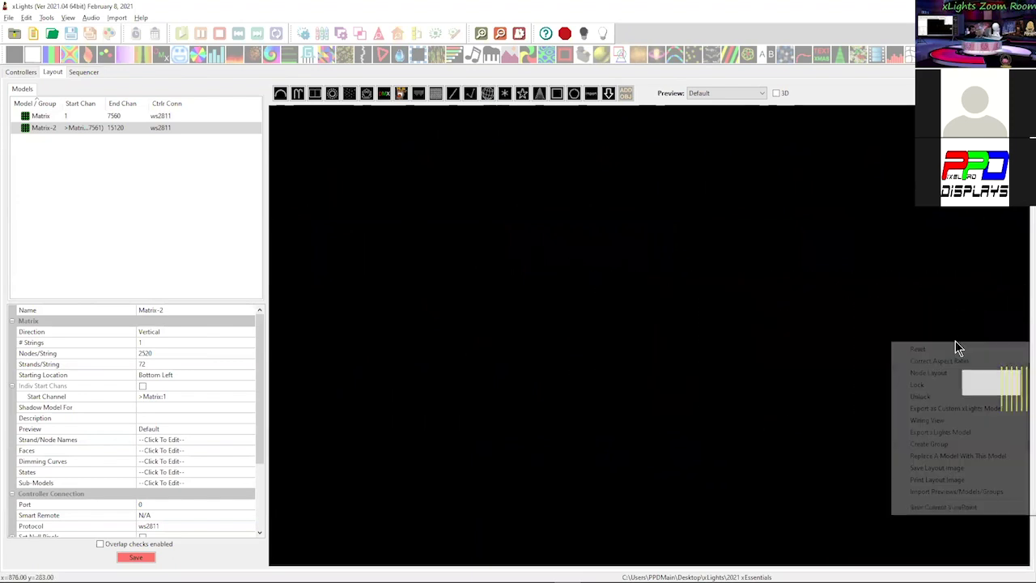
{"action": "left_click", "coordinate": [960, 361]}
{"action": "left_click_drag", "start_coordinate": [783, 389], "coordinate": [505, 318]}
{"action": "left_click_drag", "start_coordinate": [433, 353], "coordinate": [451, 251]}
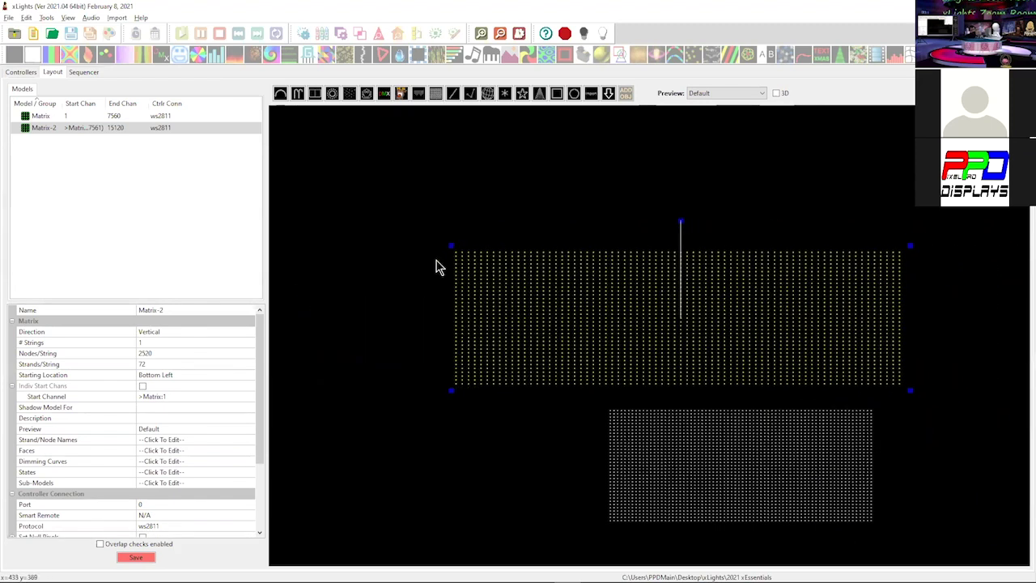
{"action": "left_click_drag", "start_coordinate": [488, 299], "coordinate": [465, 273]}
Set Matrix-2's number of strings to 26 and try 100 nodes per string
{"action": "left_click", "coordinate": [141, 343]}
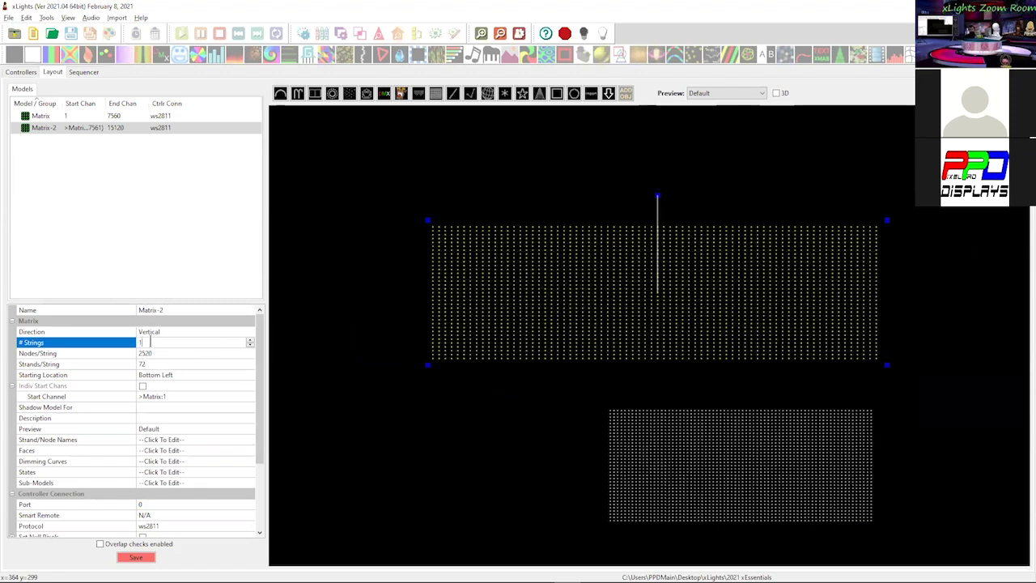
{"action": "key", "text": "BackSpace"}
{"action": "type", "text": "2"}
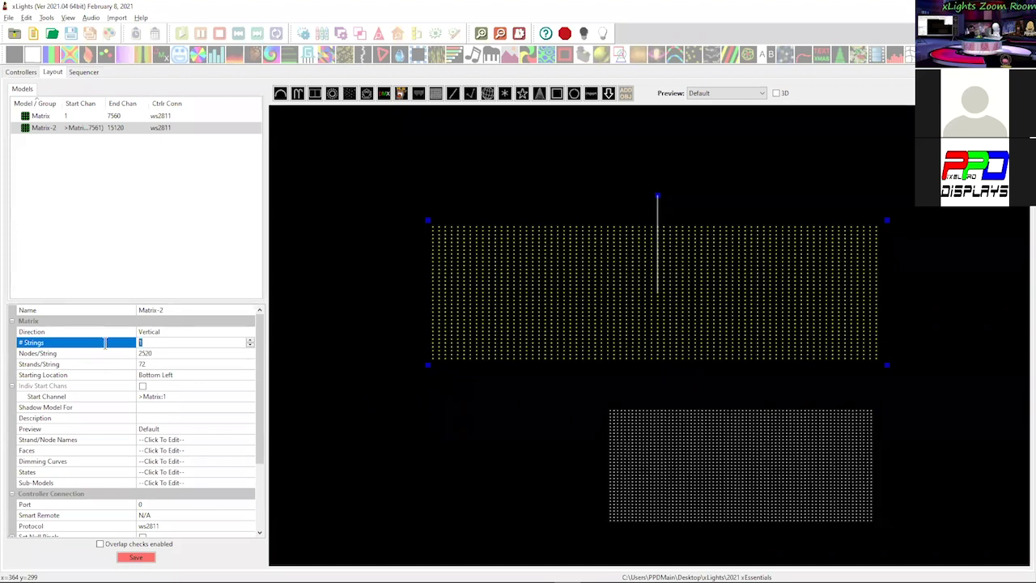
{"action": "type", "text": "6"}
{"action": "key", "text": "Return"}
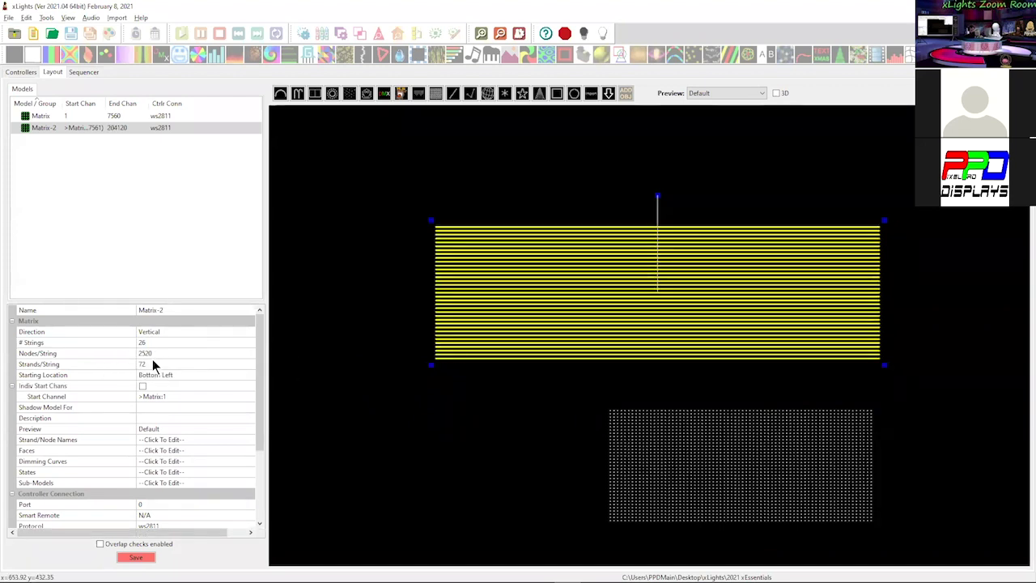
{"action": "left_click", "coordinate": [148, 356]}
{"action": "type", "text": "100"}
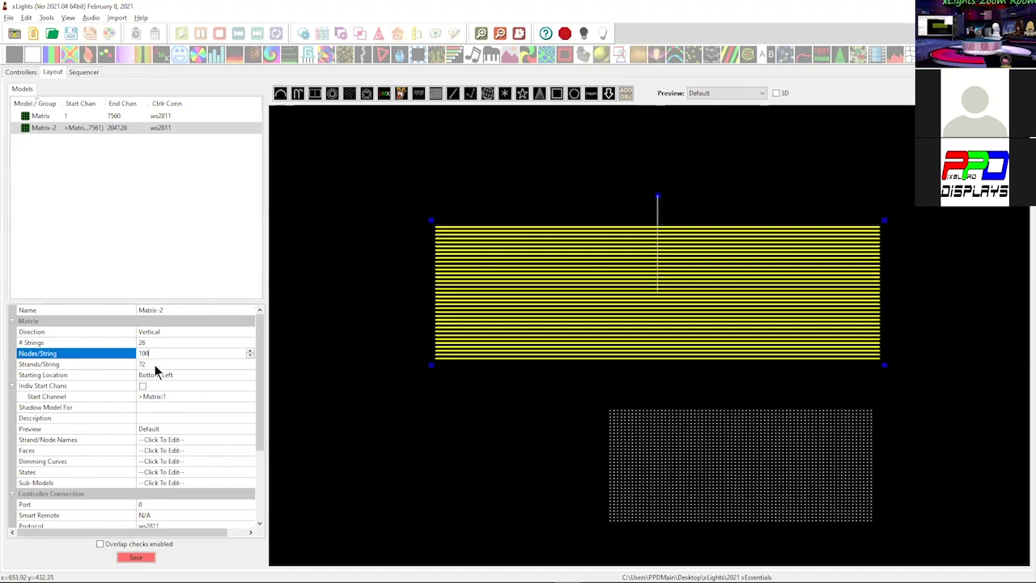
{"action": "key", "text": "Escape"}
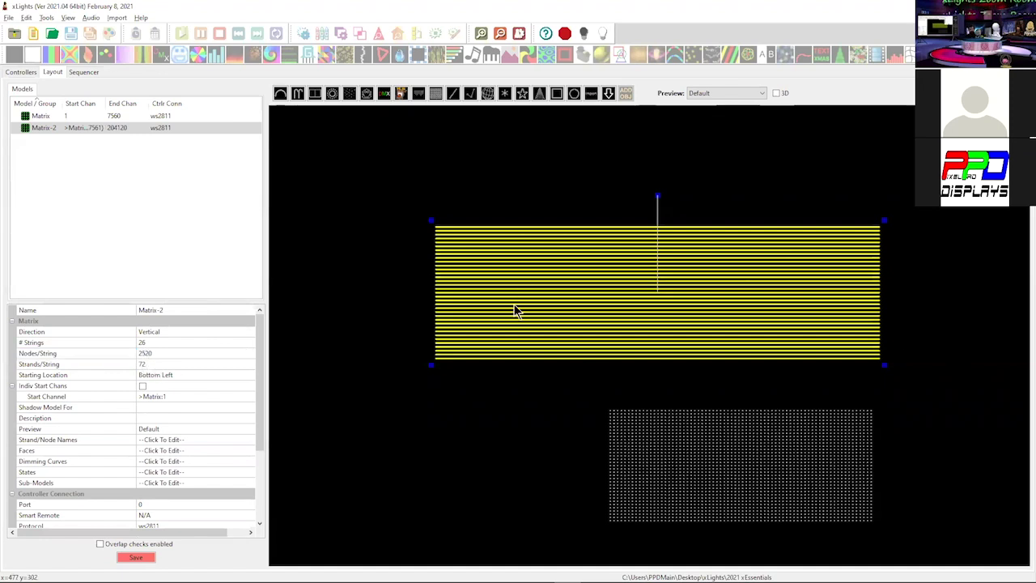
Delete Matrix-2 and move the remaining matrix up to the middle of the layout
{"action": "key", "text": "Delete"}
{"action": "key", "text": "Return"}
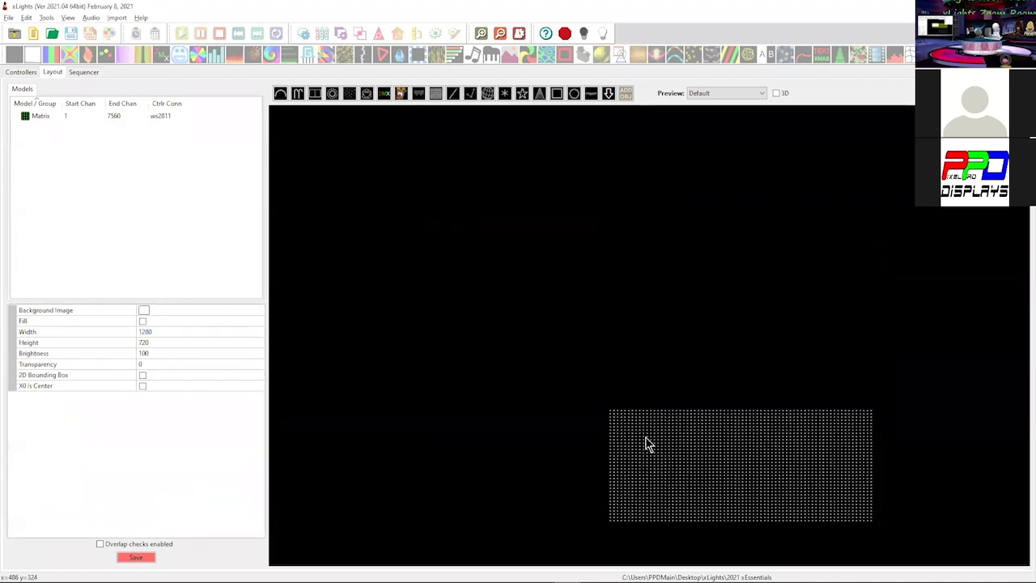
{"action": "left_click_drag", "start_coordinate": [645, 443], "coordinate": [553, 341]}
Export the matrix as a custom xLights model, overwriting Windows.xmodel in the 2021 xEssentials folder
{"action": "right_click", "coordinate": [553, 338]}
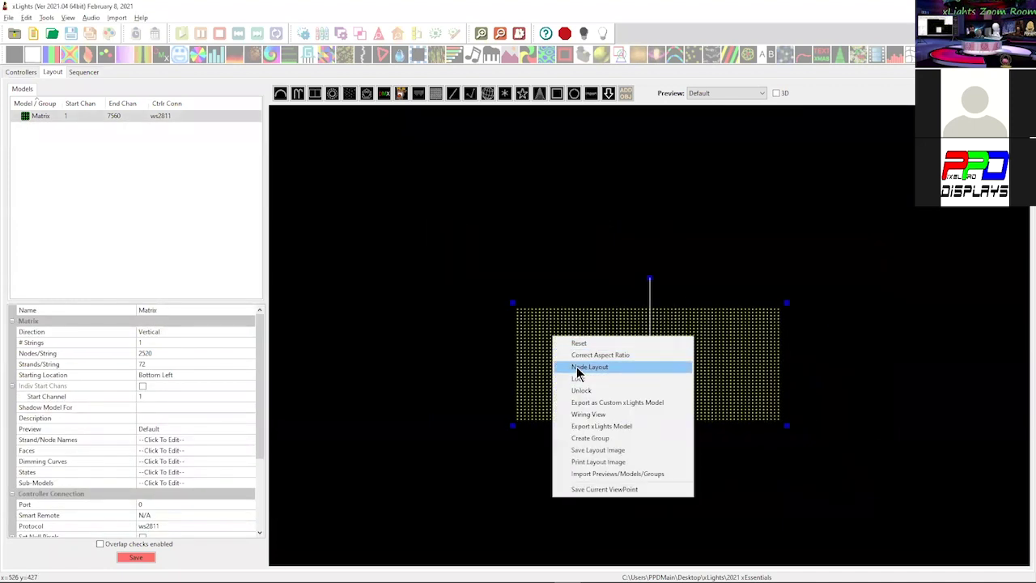
{"action": "left_click", "coordinate": [625, 402]}
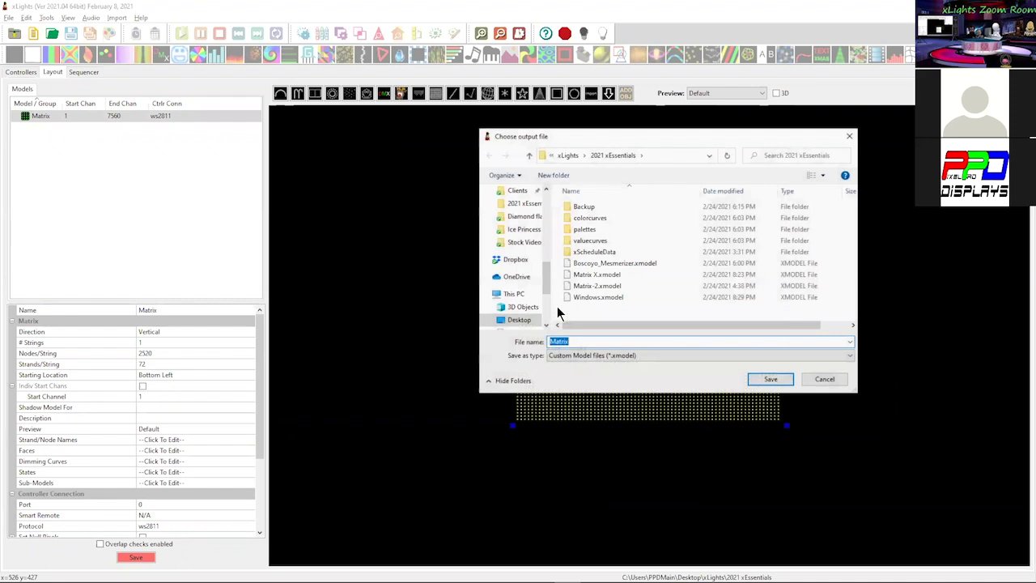
{"action": "left_click", "coordinate": [597, 297]}
{"action": "left_click", "coordinate": [773, 380]}
{"action": "left_click", "coordinate": [558, 295]}
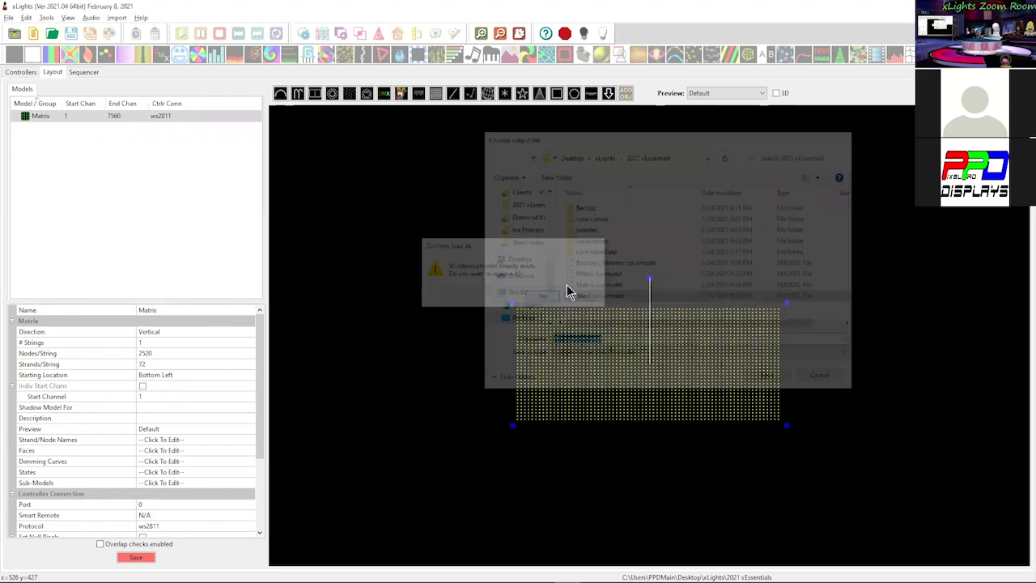
Import the custom Windows.xmodel as a second model and place it above the original matrix
{"action": "left_click", "coordinate": [503, 168]}
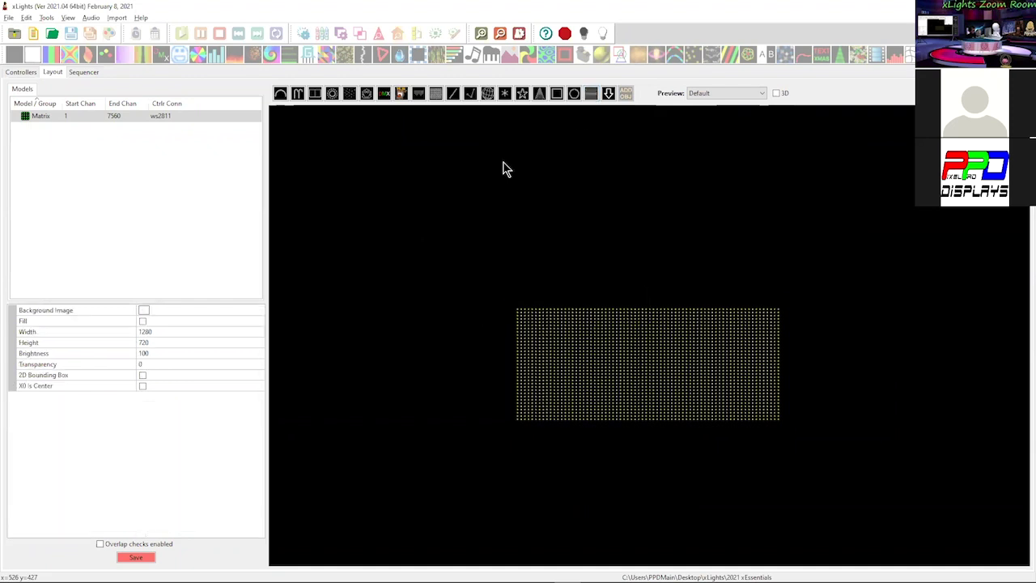
{"action": "left_click_drag", "start_coordinate": [502, 167], "coordinate": [673, 262]}
{"action": "left_click", "coordinate": [574, 298]}
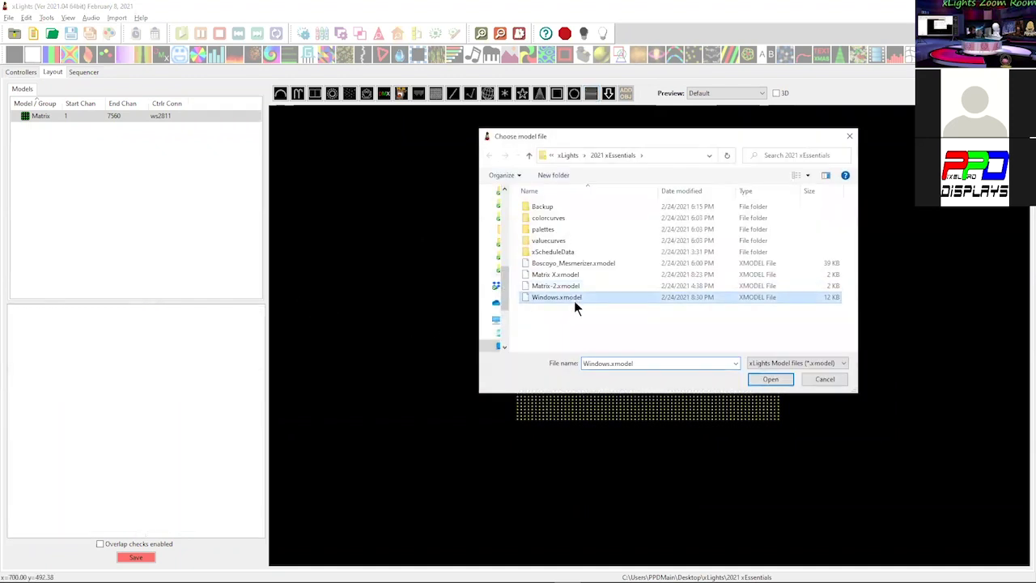
{"action": "double_click", "coordinate": [574, 300]}
{"action": "left_click_drag", "start_coordinate": [558, 232], "coordinate": [558, 254]}
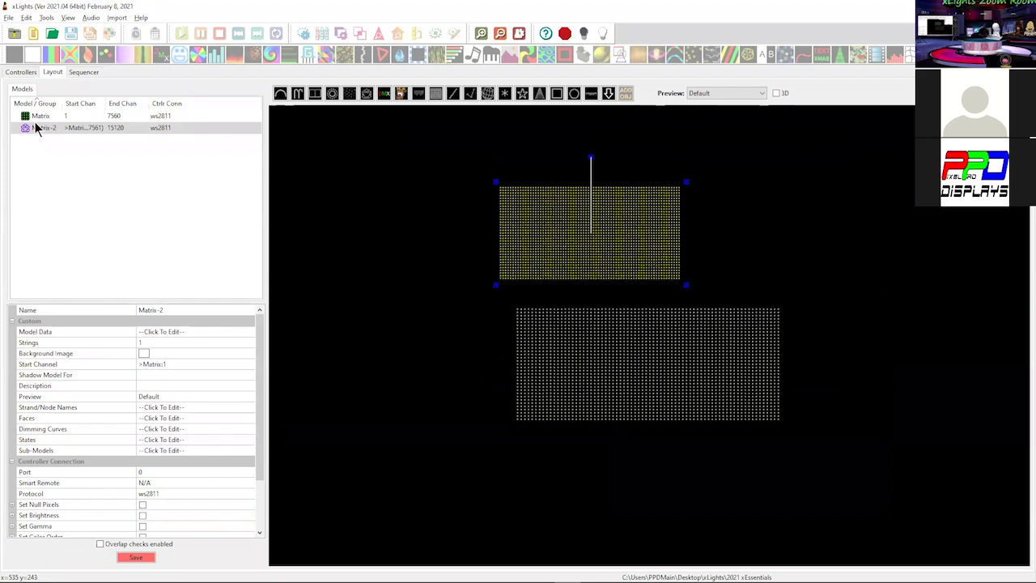
Set the number of strings of the custom Matrix-2 model to 25
{"action": "mouse_move", "coordinate": [33, 131]}
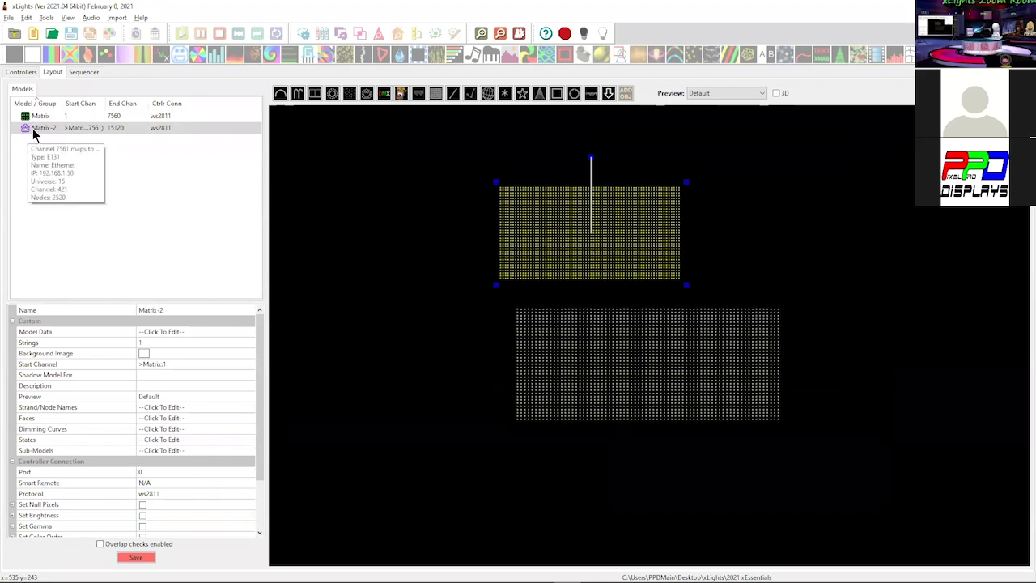
{"action": "left_click", "coordinate": [153, 343]}
{"action": "left_click", "coordinate": [139, 353]}
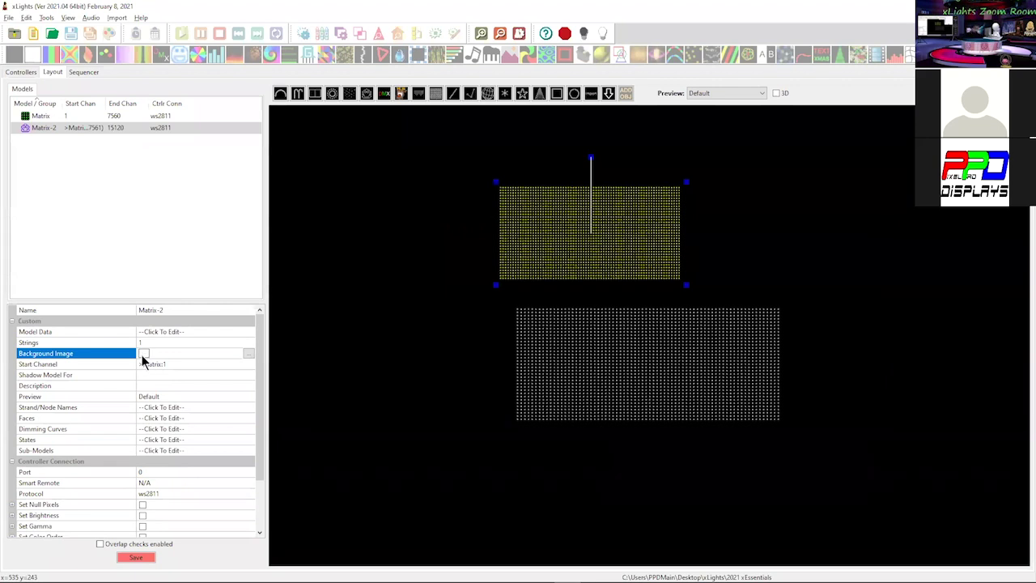
{"action": "left_click", "coordinate": [158, 342]}
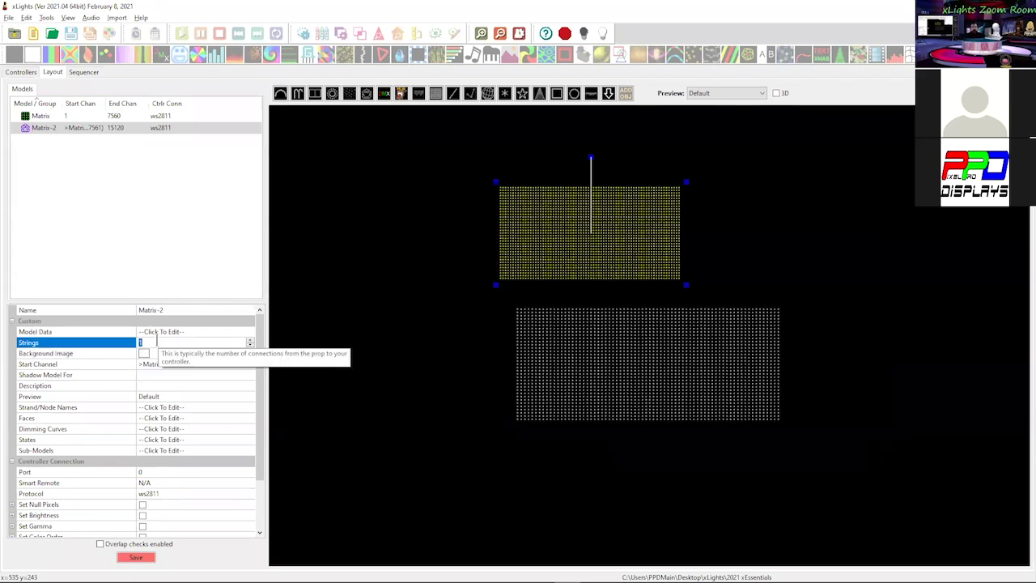
{"action": "type", "text": "26"}
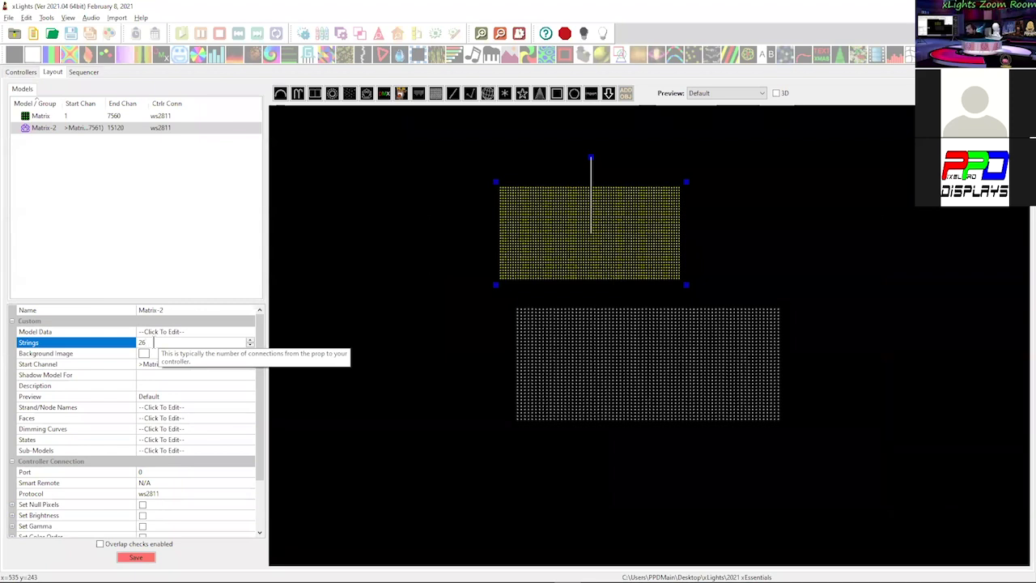
{"action": "key", "text": "BackSpace"}
{"action": "type", "text": "5"}
{"action": "key", "text": "Return"}
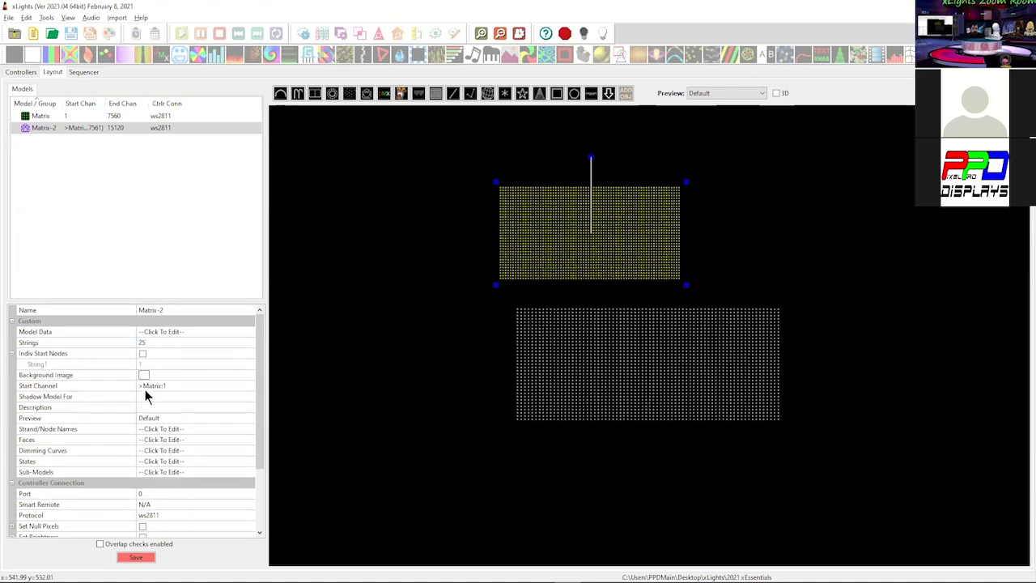
Enable individual start nodes for Matrix-2 and review the start nodes of its 25 strings
{"action": "left_click", "coordinate": [138, 344]}
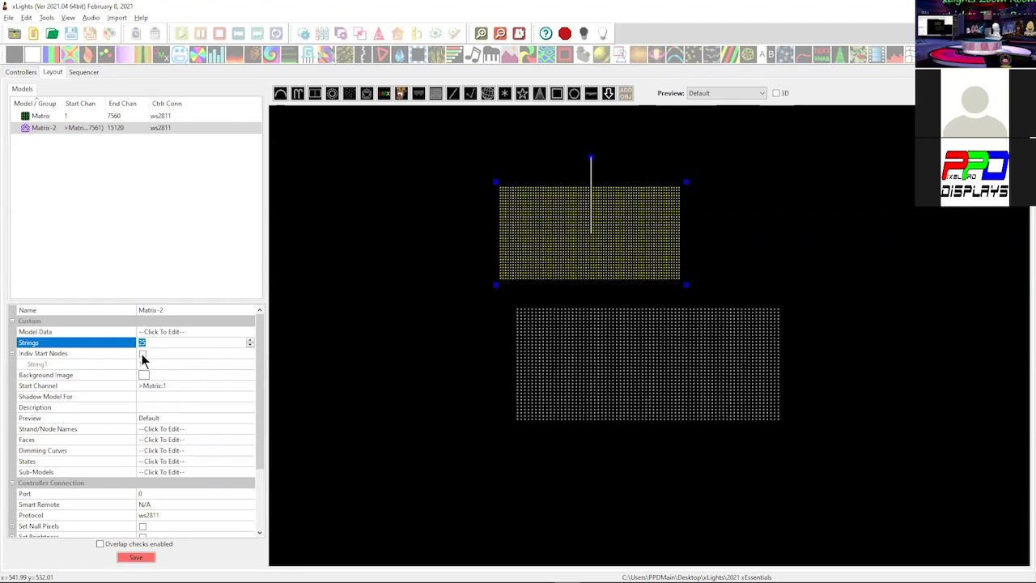
{"action": "left_click", "coordinate": [142, 355]}
{"action": "left_click", "coordinate": [153, 365]}
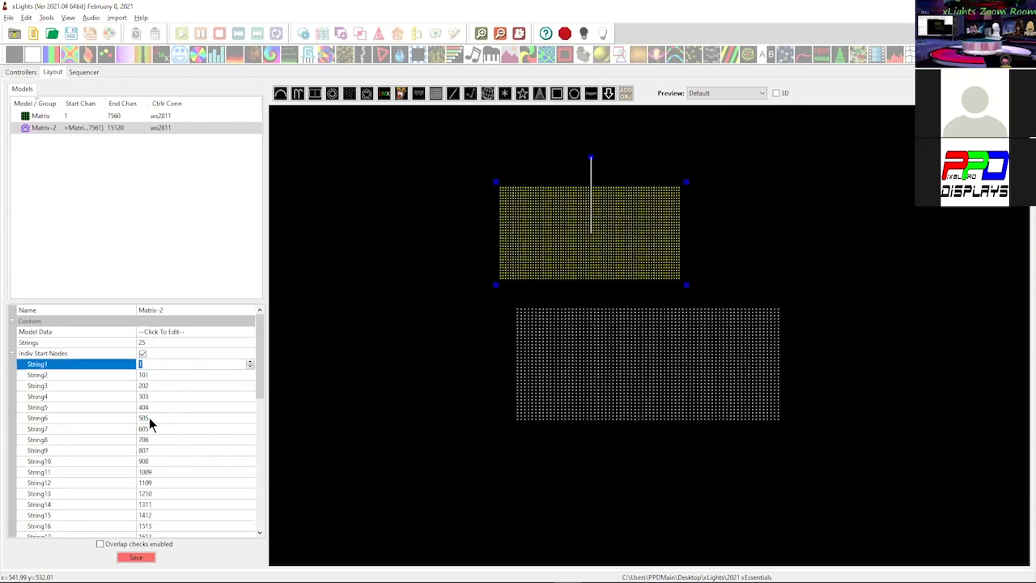
{"action": "scroll", "coordinate": [148, 464], "scroll_direction": "down", "scroll_amount": 6}
{"action": "scroll", "coordinate": [148, 464], "scroll_direction": "down", "scroll_amount": 2}
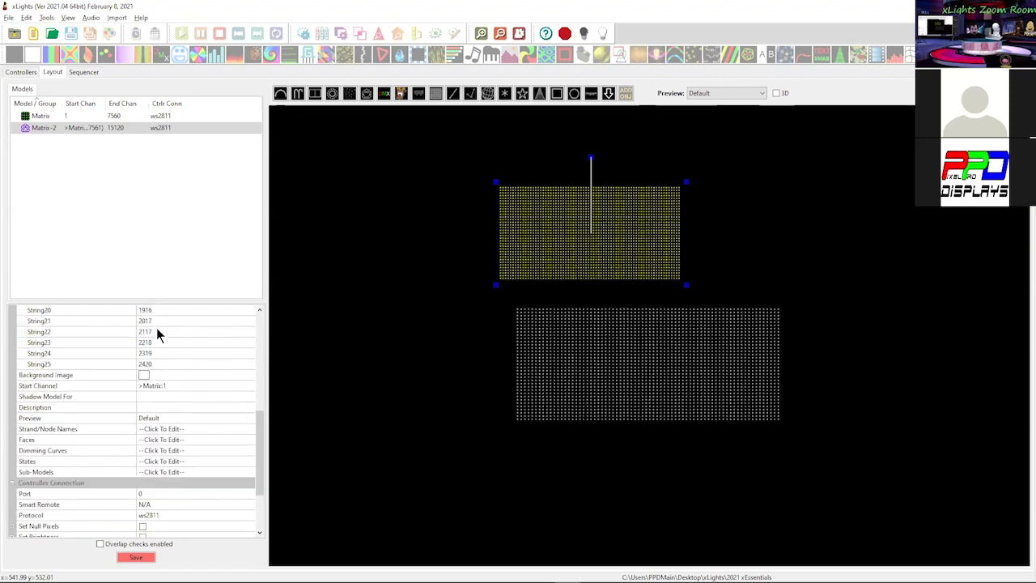
{"action": "scroll", "coordinate": [150, 404], "scroll_direction": "up", "scroll_amount": 8}
Set Matrix-2's start nodes to 201 for String3, 301 for String4 and 401 for String5
{"action": "left_click", "coordinate": [144, 386]}
{"action": "left_click", "coordinate": [144, 385]}
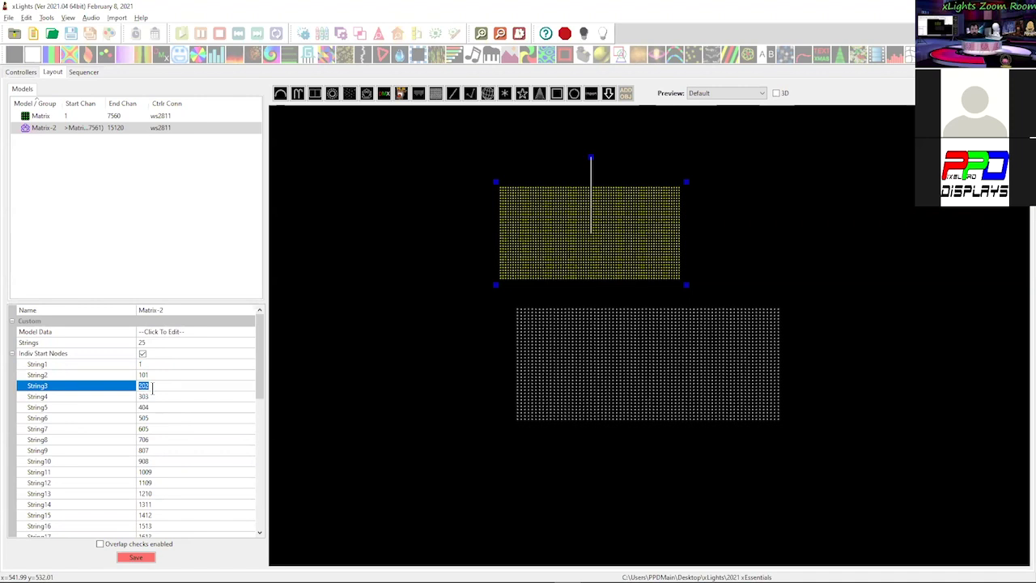
{"action": "key", "text": "Return"}
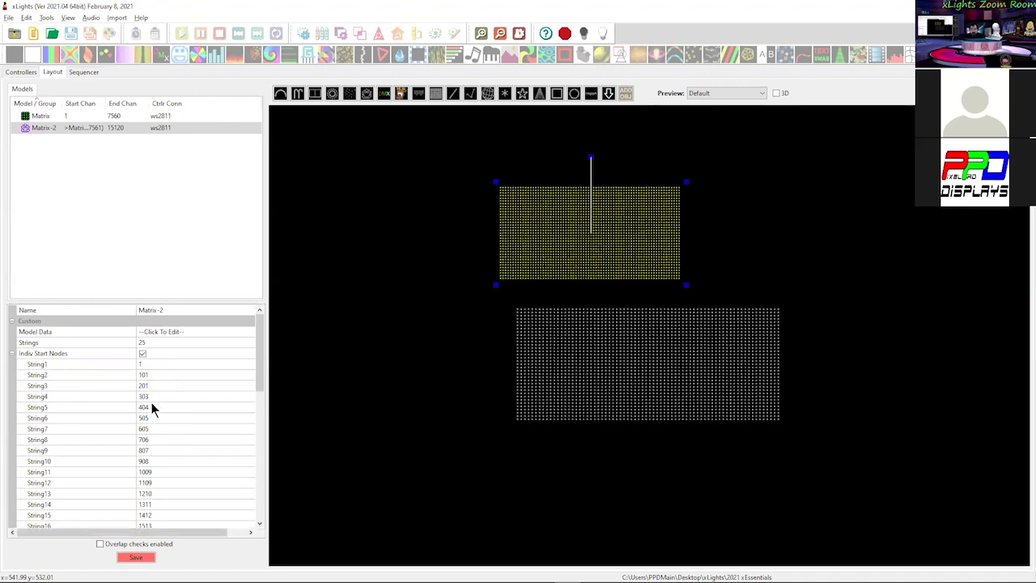
{"action": "left_click", "coordinate": [150, 398]}
{"action": "left_click", "coordinate": [149, 397]}
{"action": "type", "text": "301"}
{"action": "key", "text": "Return"}
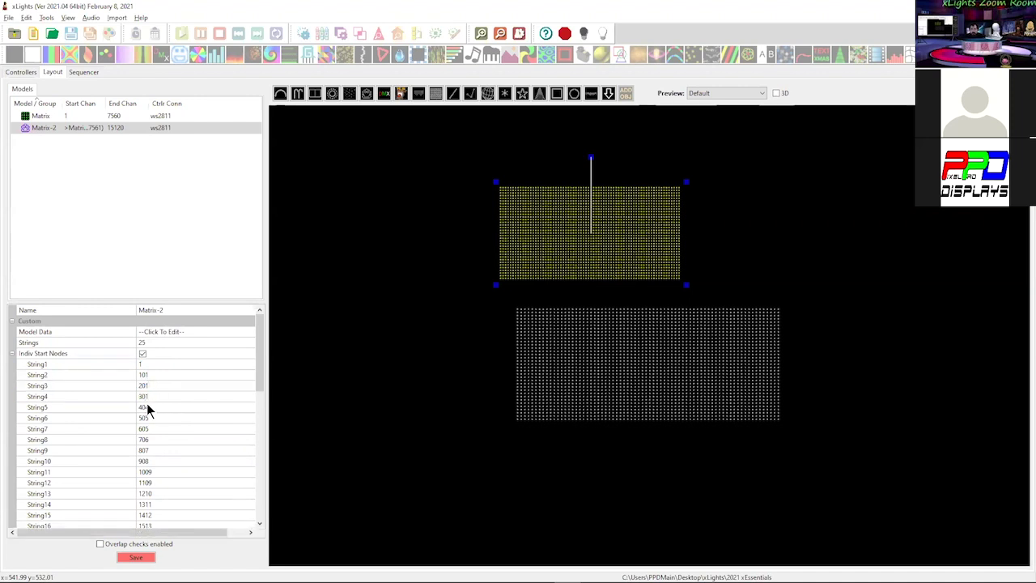
{"action": "left_click", "coordinate": [146, 407]}
{"action": "key", "text": "BackSpace"}
{"action": "left_click", "coordinate": [120, 410]}
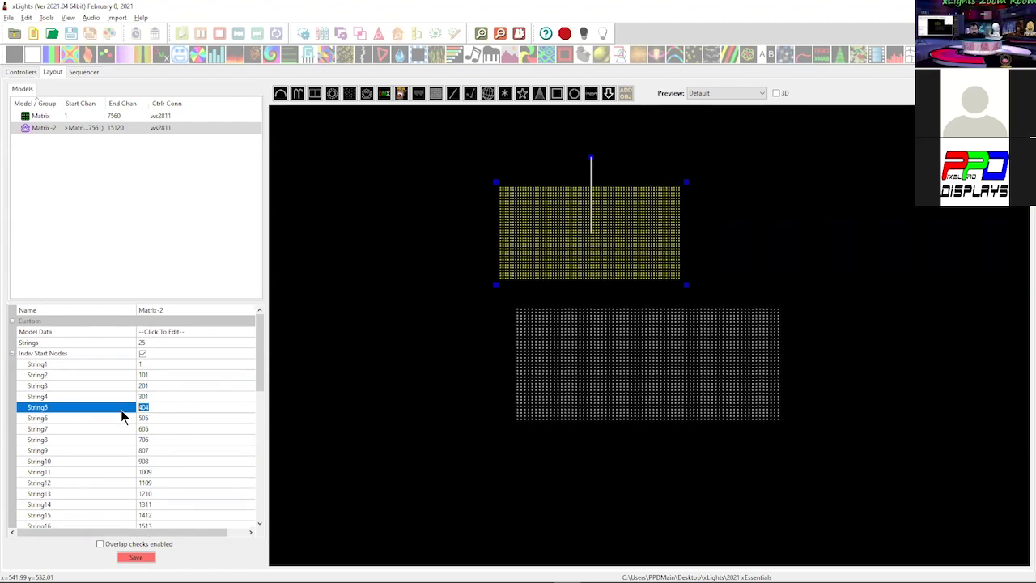
{"action": "key", "text": "Return"}
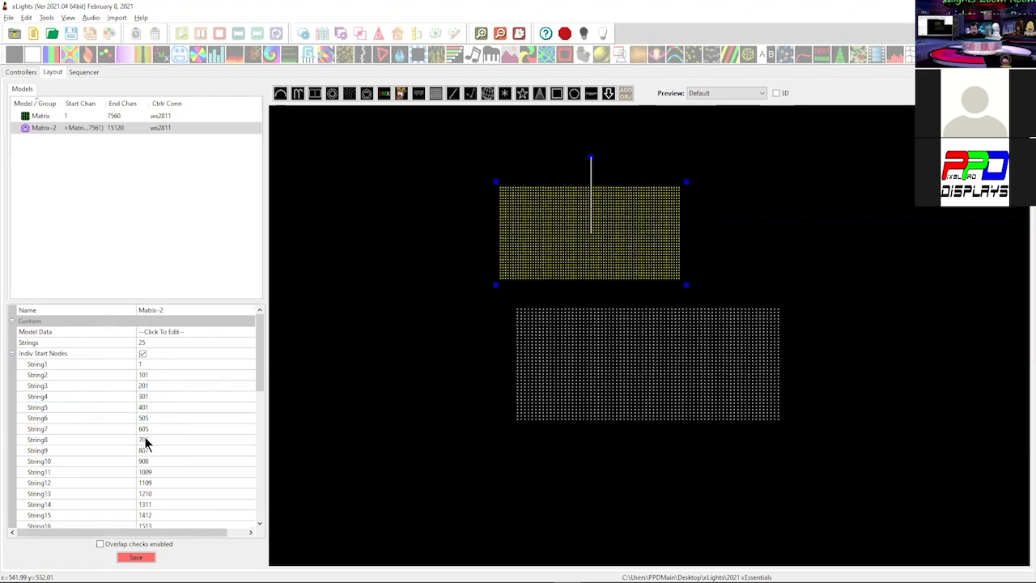
Examine Matrix-2's node layout in an enlarged window to check how nodes are assigned to strings, and close it
{"action": "right_click", "coordinate": [513, 267]}
{"action": "left_click", "coordinate": [539, 276]}
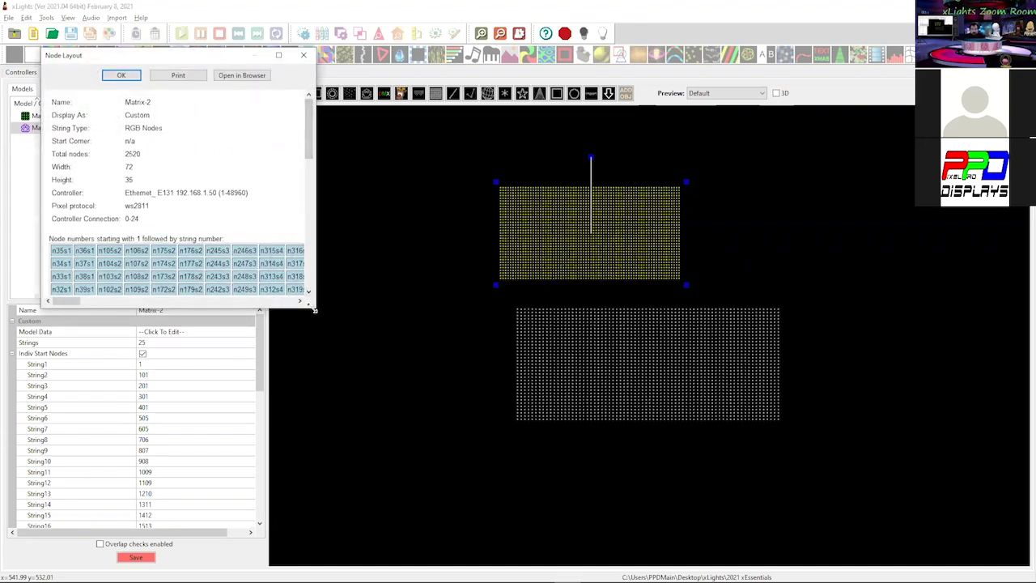
{"action": "left_click_drag", "start_coordinate": [314, 309], "coordinate": [1028, 567]}
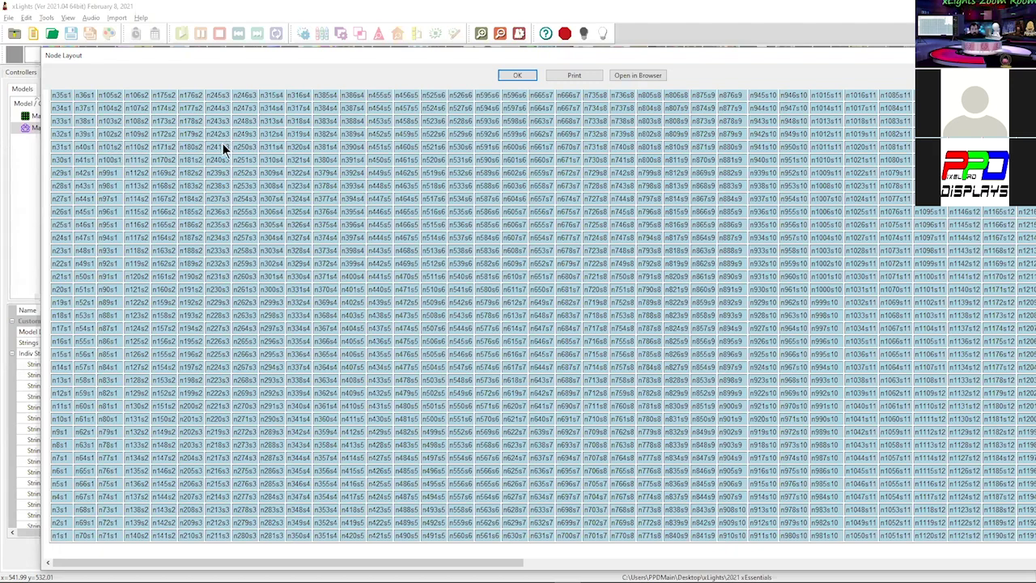
{"action": "double_click", "coordinate": [551, 56]}
{"action": "left_click", "coordinate": [898, 57]}
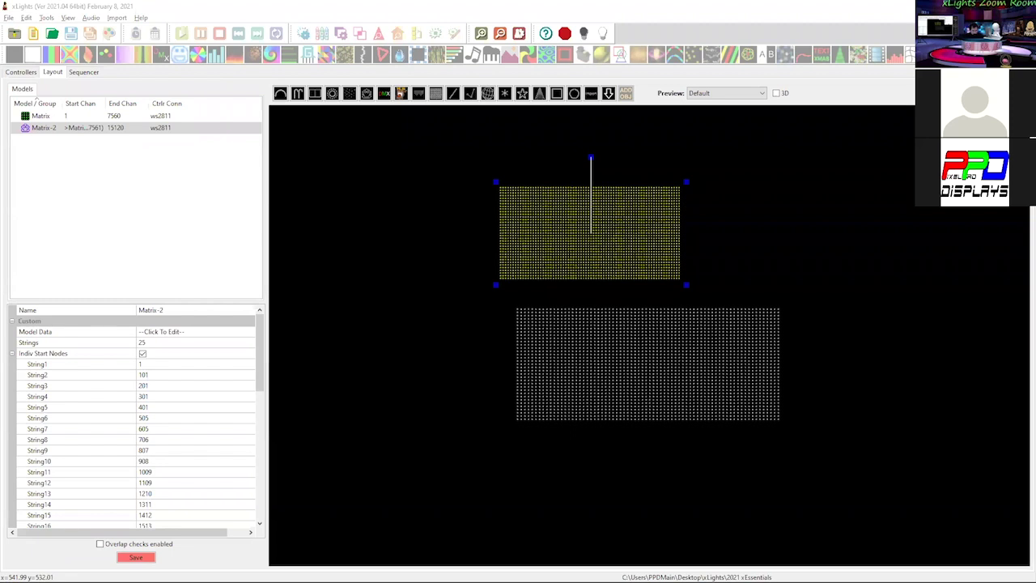
{"action": "mouse_move", "coordinate": [496, 168]}
{"action": "left_mouse_down"}
{"action": "mouse_move", "coordinate": [490, 292]}
{"action": "mouse_move", "coordinate": [538, 291]}
{"action": "mouse_move", "coordinate": [536, 169]}
{"action": "mouse_move", "coordinate": [473, 172]}
{"action": "mouse_move", "coordinate": [581, 168]}
{"action": "mouse_move", "coordinate": [590, 293]}
{"action": "mouse_move", "coordinate": [538, 294]}
{"action": "left_mouse_up"}
{"action": "mouse_move", "coordinate": [617, 160]}
{"action": "left_mouse_down"}
{"action": "mouse_move", "coordinate": [641, 274]}
{"action": "mouse_move", "coordinate": [621, 301]}
{"action": "mouse_move", "coordinate": [595, 302]}
{"action": "left_mouse_up"}
{"action": "mouse_move", "coordinate": [560, 163]}
{"action": "left_mouse_down"}
{"action": "mouse_move", "coordinate": [675, 158]}
{"action": "mouse_move", "coordinate": [669, 227]}
{"action": "left_mouse_up"}
{"action": "mouse_move", "coordinate": [676, 262]}
{"action": "left_mouse_down"}
{"action": "mouse_move", "coordinate": [679, 298]}
{"action": "mouse_move", "coordinate": [638, 306]}
{"action": "left_mouse_up"}
{"action": "mouse_move", "coordinate": [685, 301]}
{"action": "left_mouse_down"}
{"action": "mouse_move", "coordinate": [727, 284]}
{"action": "mouse_move", "coordinate": [699, 121]}
{"action": "mouse_move", "coordinate": [636, 150]}
{"action": "left_mouse_up"}
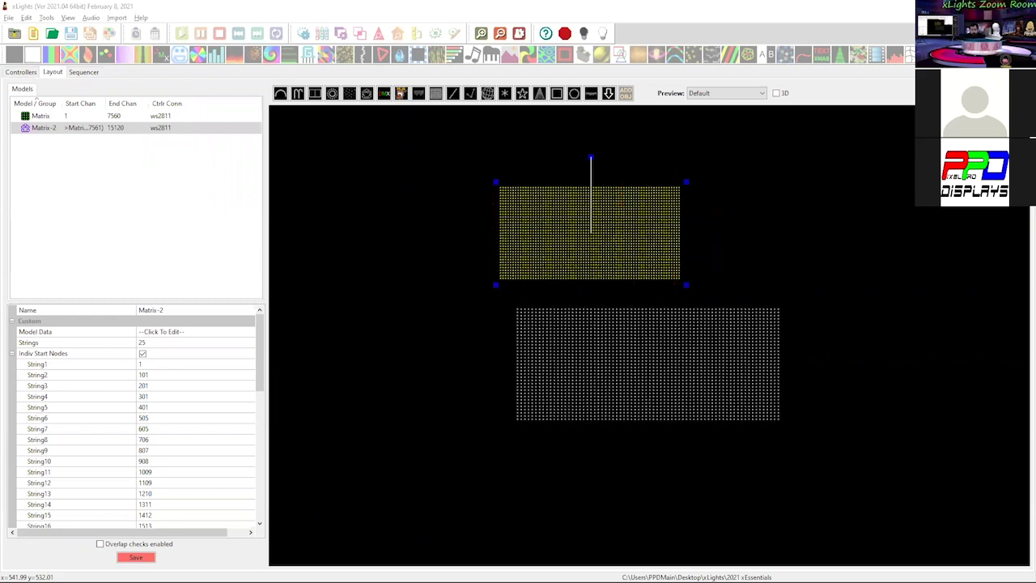
Move Matrix-2 to the layout's upper-left area, paste a copy of it alongside, and save the layout
{"action": "left_click_drag", "start_coordinate": [553, 259], "coordinate": [380, 217]}
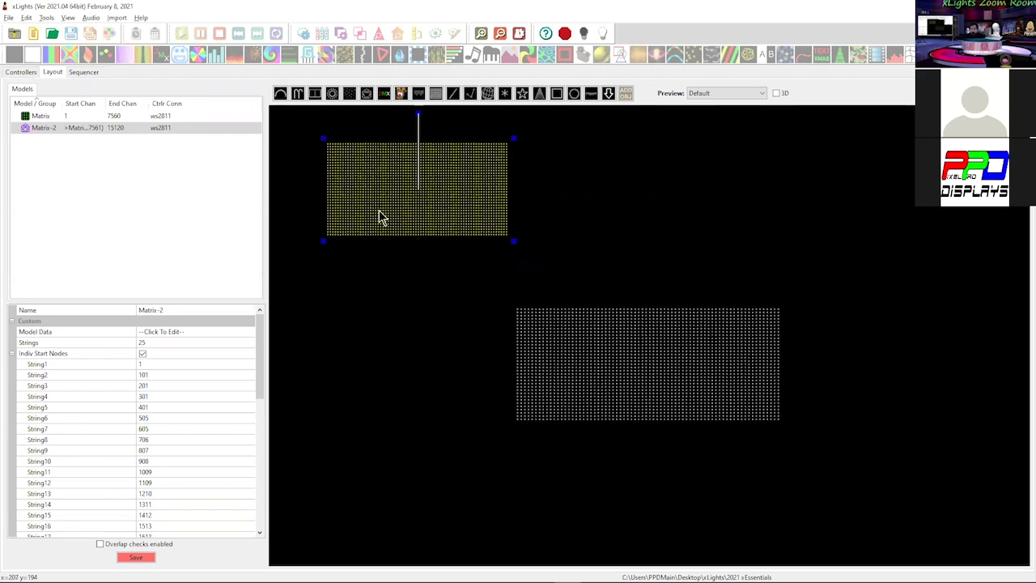
{"action": "key", "text": "ctrl+v"}
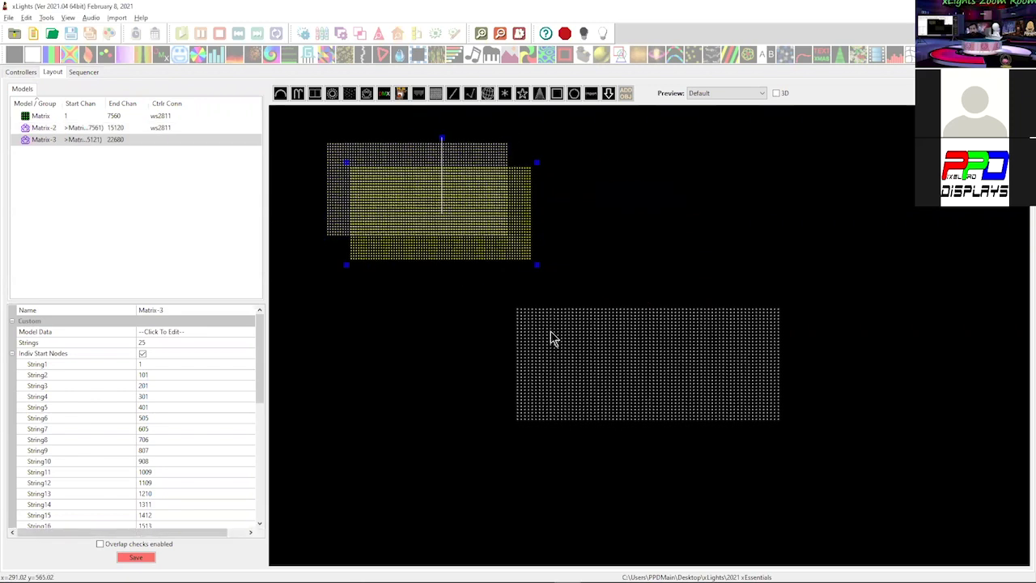
{"action": "left_click_drag", "start_coordinate": [408, 251], "coordinate": [595, 229]}
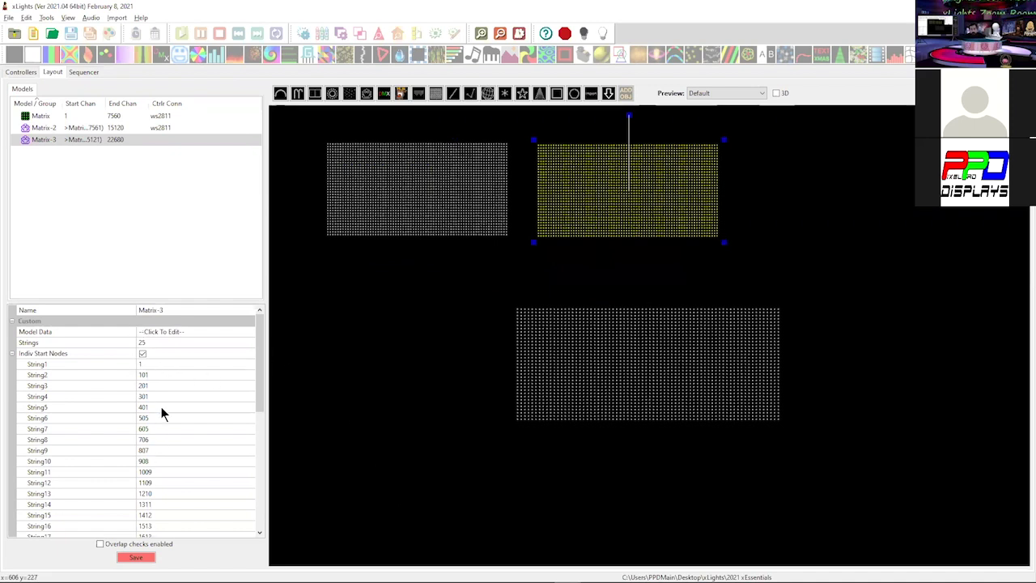
{"action": "left_click", "coordinate": [318, 241]}
{"action": "left_click", "coordinate": [135, 557]}
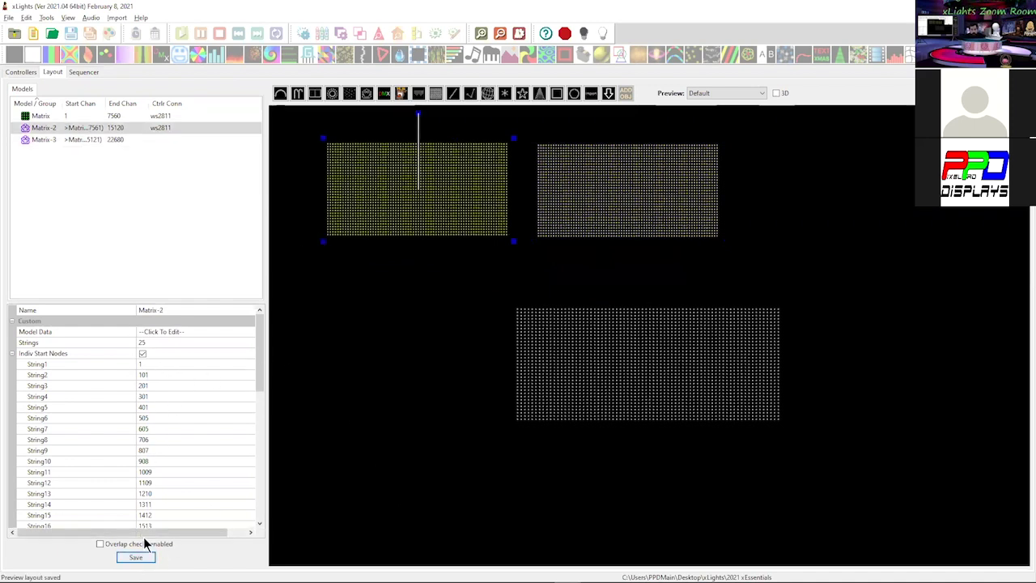
Adjust the positions of Matrix-2 and its copy Matrix-3, widening the gap between them
{"action": "left_click_drag", "start_coordinate": [618, 148], "coordinate": [598, 174]}
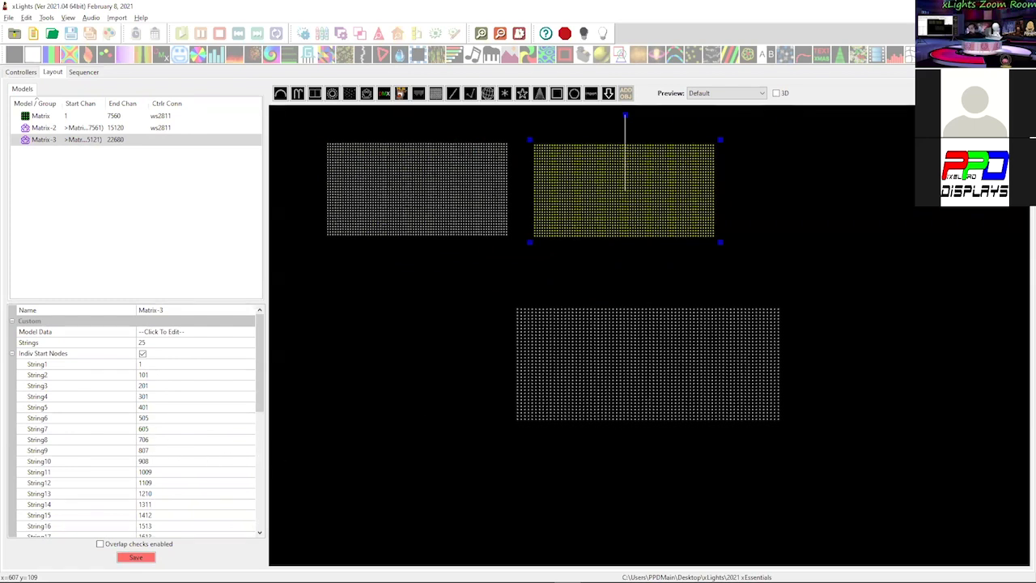
{"action": "mouse_move", "coordinate": [648, 185]}
{"action": "left_mouse_down"}
{"action": "mouse_move", "coordinate": [636, 190]}
{"action": "mouse_move", "coordinate": [649, 187]}
{"action": "left_mouse_up"}
{"action": "left_click", "coordinate": [491, 197]}
{"action": "left_click_drag", "start_coordinate": [491, 196], "coordinate": [458, 200]}
{"action": "left_click", "coordinate": [671, 192]}
Set Matrix-2's controller connection port to 1
{"action": "left_click_drag", "start_coordinate": [397, 180], "coordinate": [399, 180]}
{"action": "scroll", "coordinate": [162, 470], "scroll_direction": "down", "scroll_amount": 10}
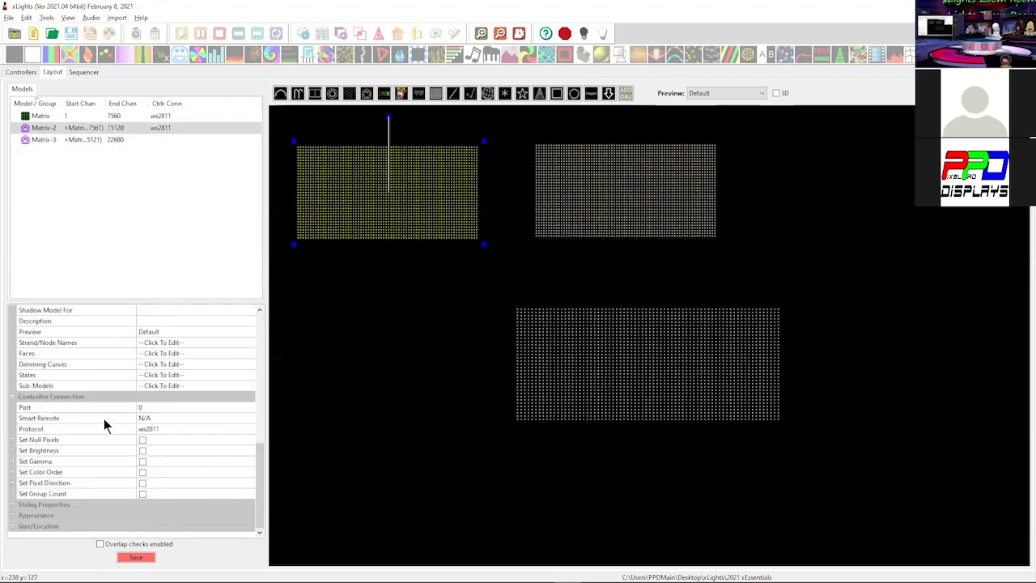
{"action": "left_click", "coordinate": [333, 300]}
{"action": "left_click", "coordinate": [350, 196]}
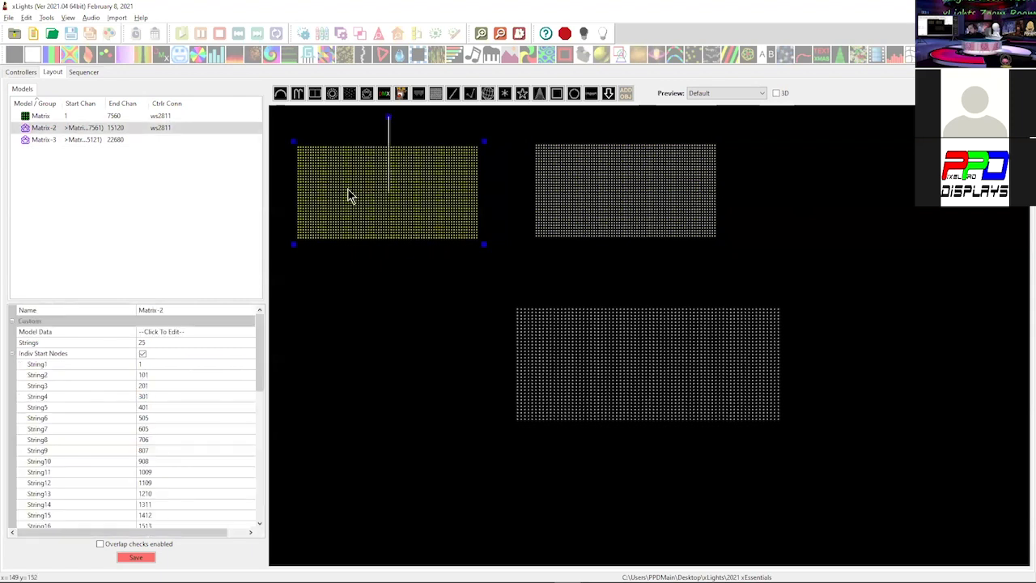
{"action": "scroll", "coordinate": [156, 413], "scroll_direction": "down", "scroll_amount": 10}
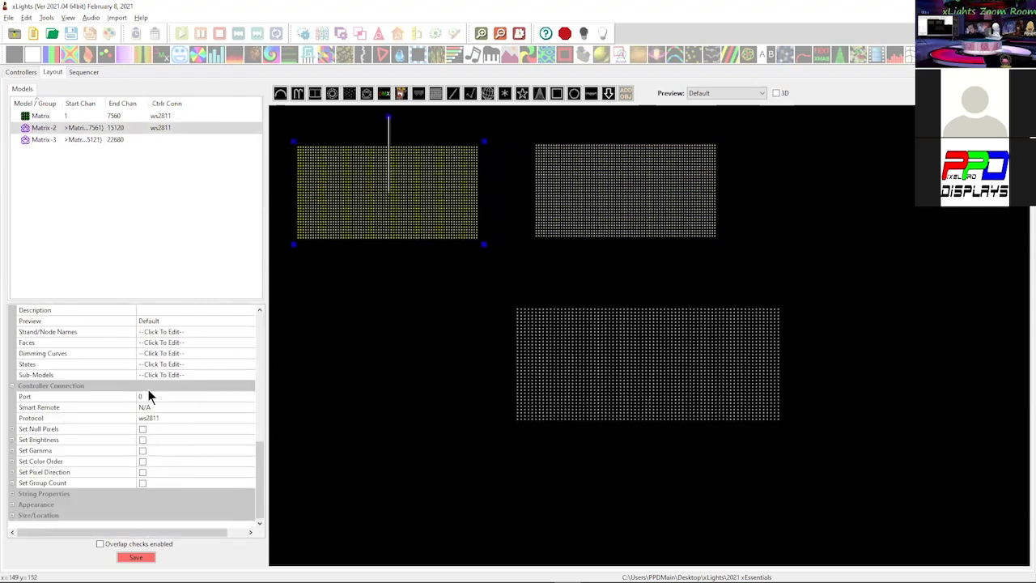
{"action": "left_click", "coordinate": [146, 396]}
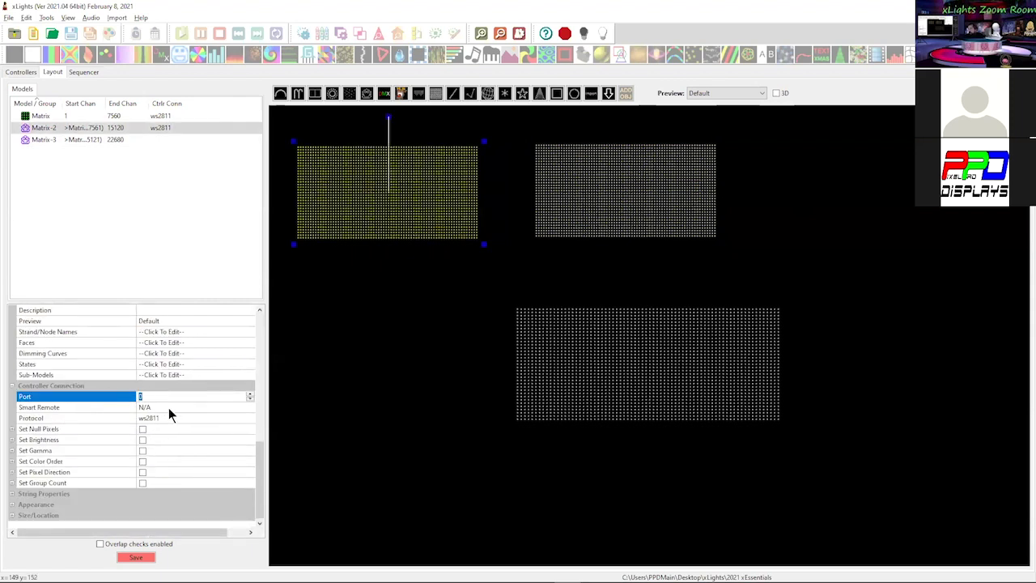
{"action": "type", "text": "1"}
{"action": "key", "text": "Return"}
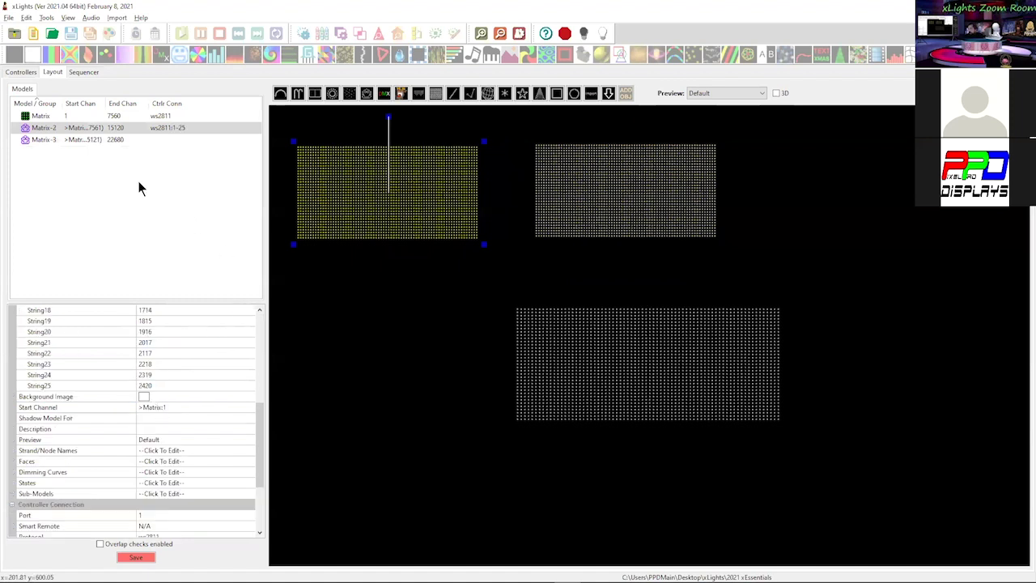
{"action": "scroll", "coordinate": [158, 454], "scroll_direction": "down", "scroll_amount": 3}
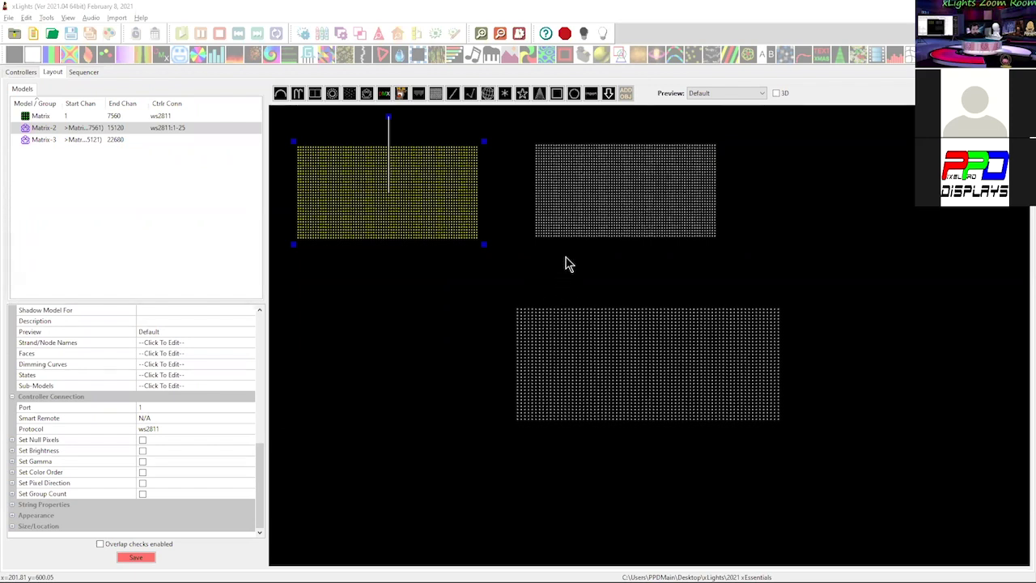
Examine Matrix-3's pixel columns up close, outlining successive sections of the grid to trace how strings run
{"action": "scroll", "coordinate": [560, 198], "scroll_direction": "up", "scroll_amount": 1}
{"action": "scroll", "coordinate": [560, 198], "scroll_direction": "up", "scroll_amount": 3}
{"action": "left_click_drag", "start_coordinate": [492, 370], "coordinate": [626, 216]}
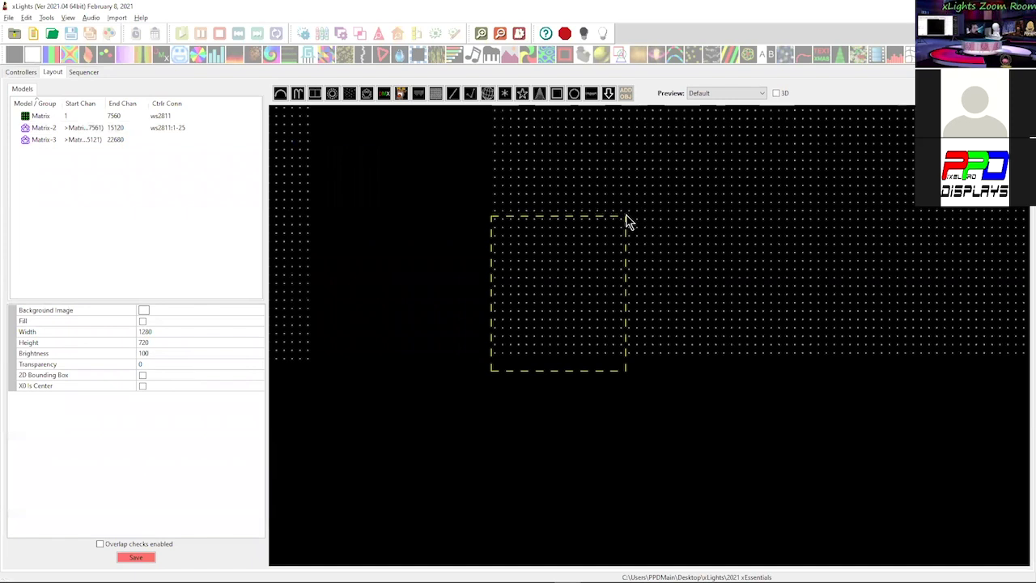
{"action": "left_click_drag", "start_coordinate": [626, 216], "coordinate": [626, 146]}
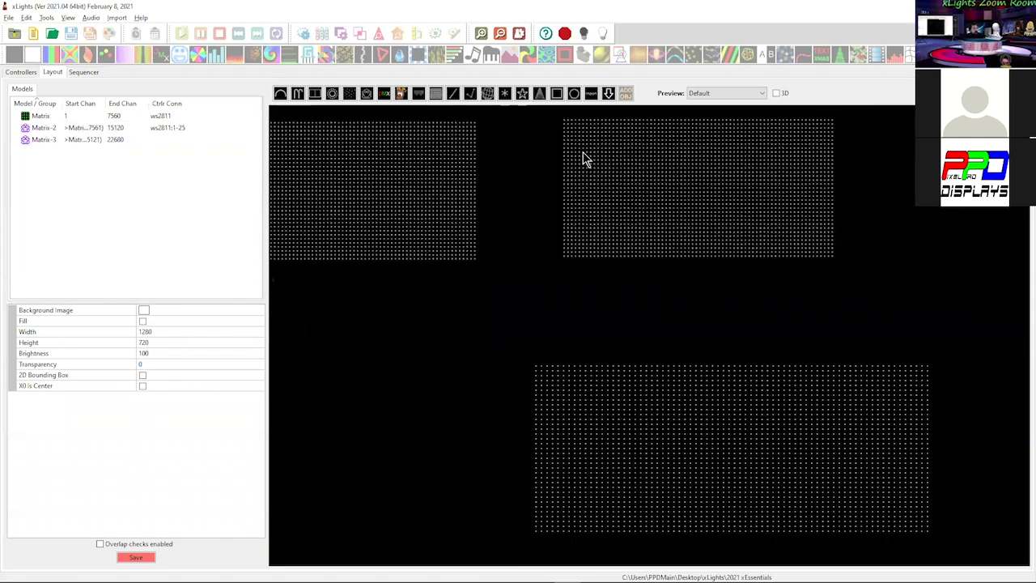
{"action": "left_click_drag", "start_coordinate": [553, 115], "coordinate": [619, 267]}
{"action": "left_click_drag", "start_coordinate": [612, 113], "coordinate": [658, 243]}
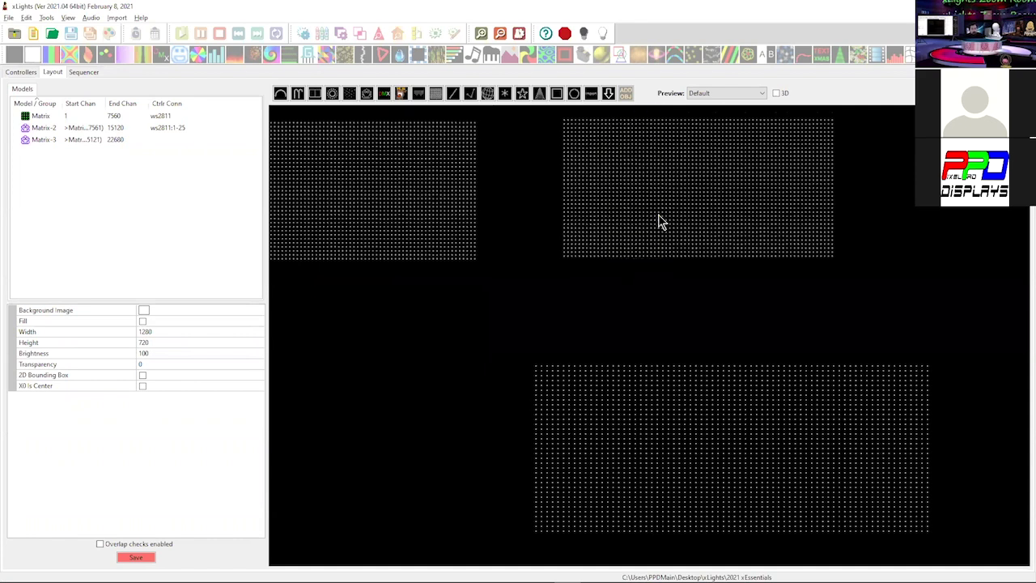
{"action": "left_click_drag", "start_coordinate": [657, 120], "coordinate": [694, 284]}
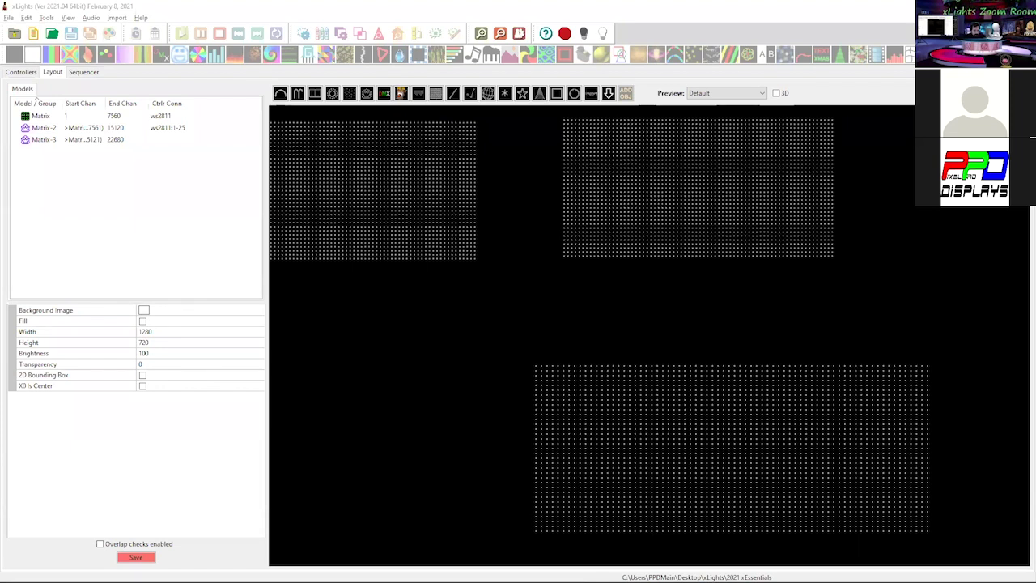
{"action": "left_click", "coordinate": [435, 94]}
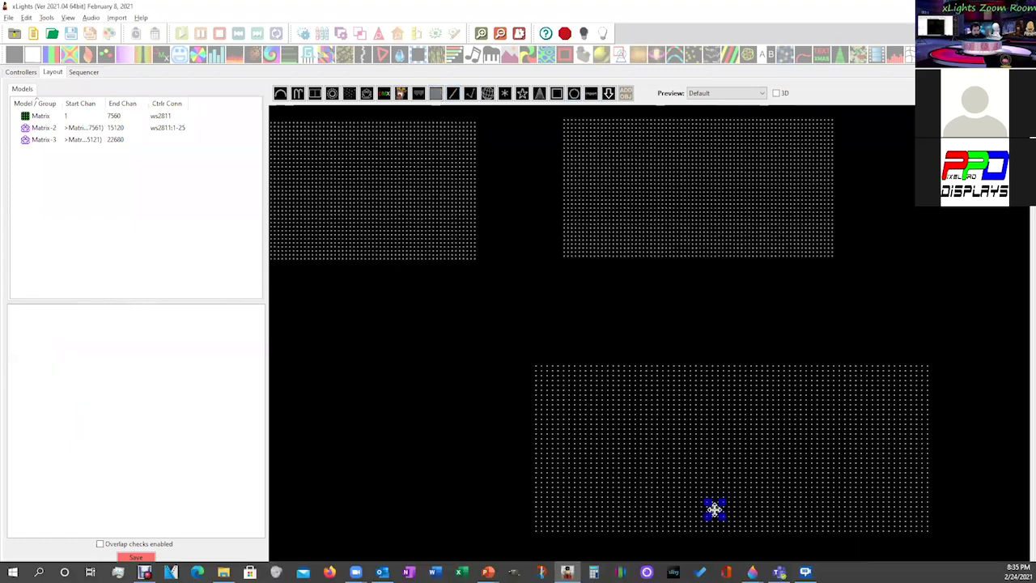
{"action": "left_click", "coordinate": [714, 508]}
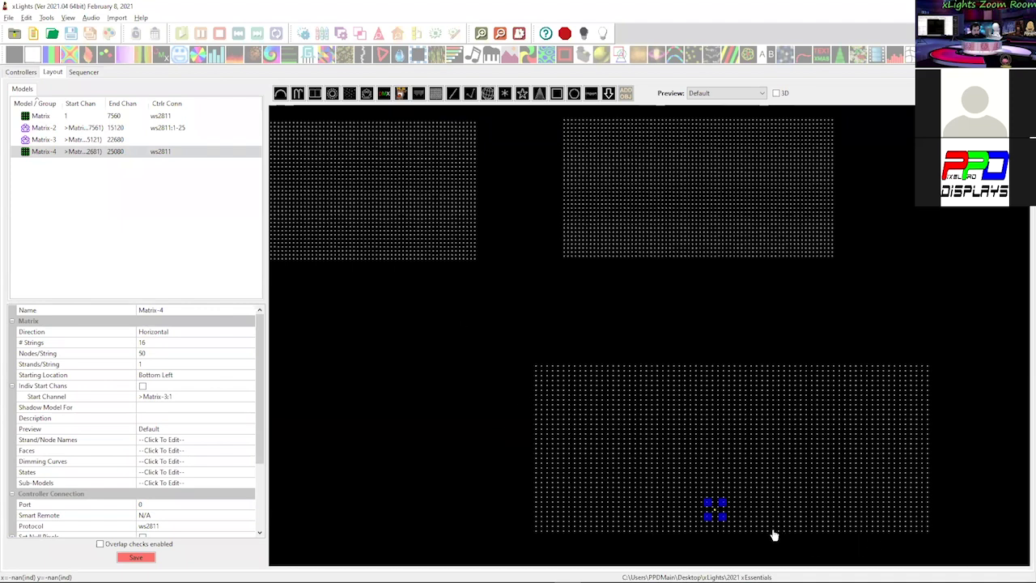
{"action": "left_click_drag", "start_coordinate": [714, 509], "coordinate": [617, 354]}
{"action": "key", "text": "Delete"}
{"action": "key", "text": "Return"}
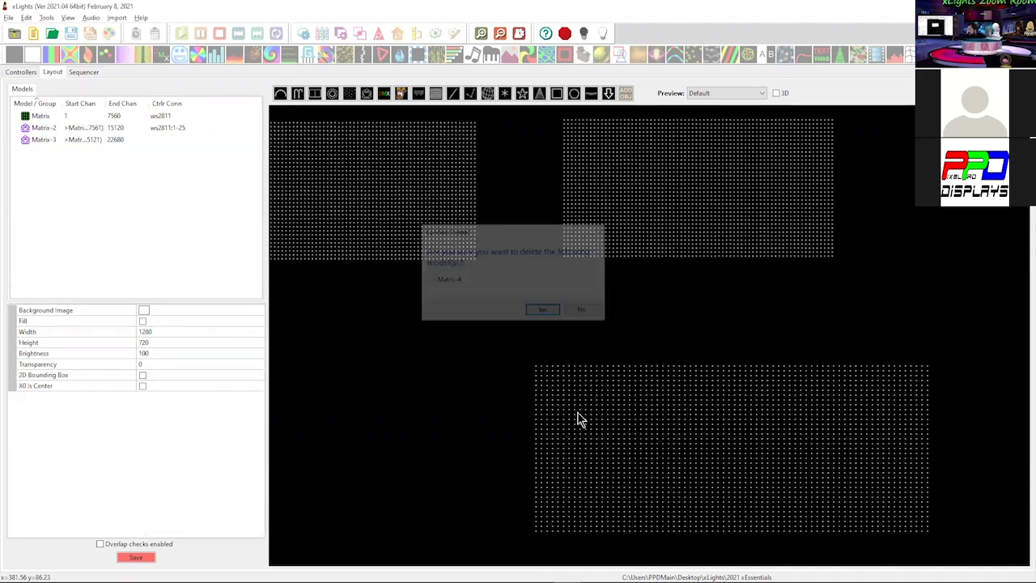
Change the original Matrix model's direction to Horizontal and resize it into a tall, narrow shape
{"action": "left_click", "coordinate": [675, 432]}
{"action": "left_click", "coordinate": [177, 332]}
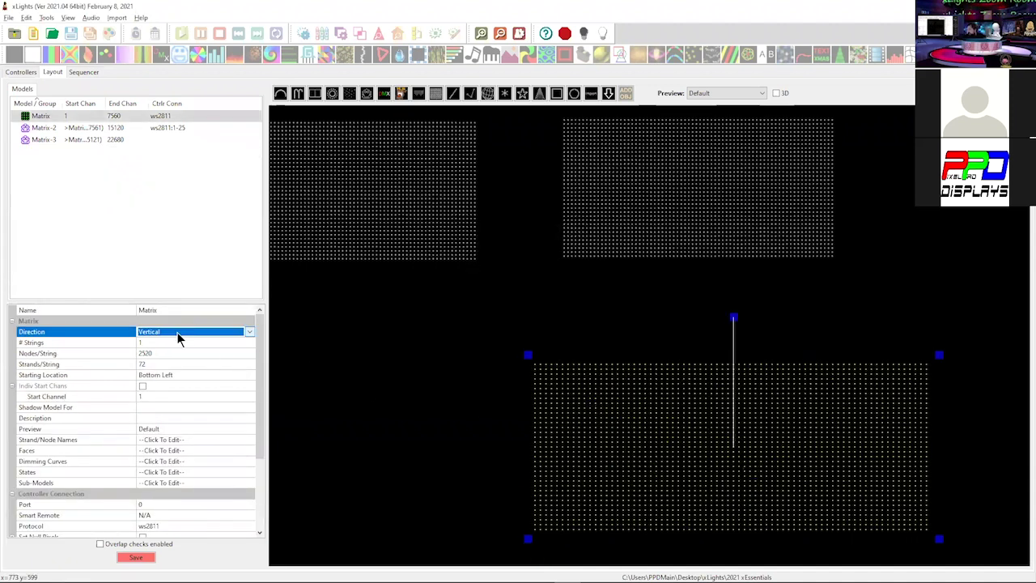
{"action": "left_click", "coordinate": [251, 335]}
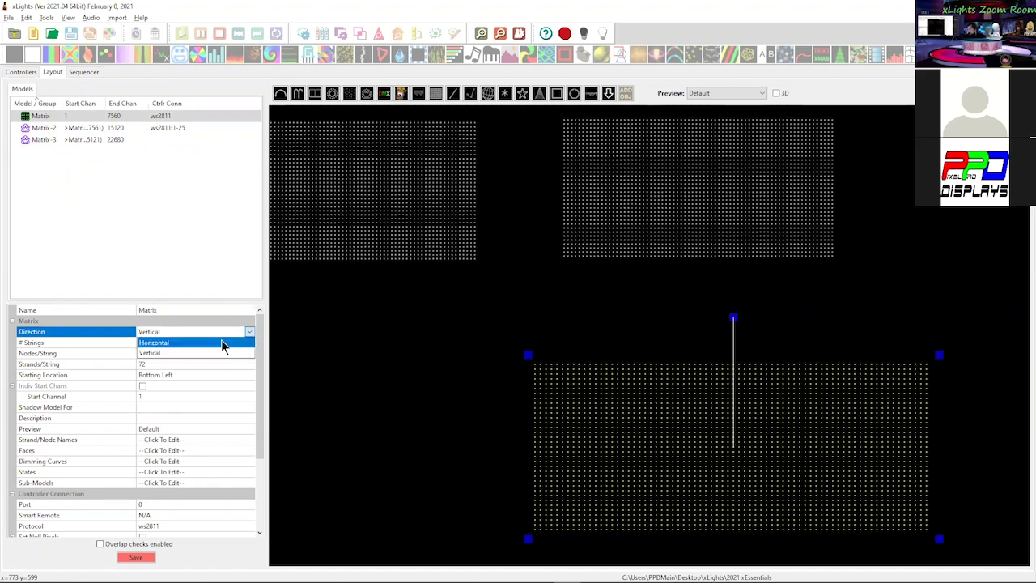
{"action": "left_click", "coordinate": [219, 344]}
{"action": "left_click_drag", "start_coordinate": [526, 354], "coordinate": [755, 127]}
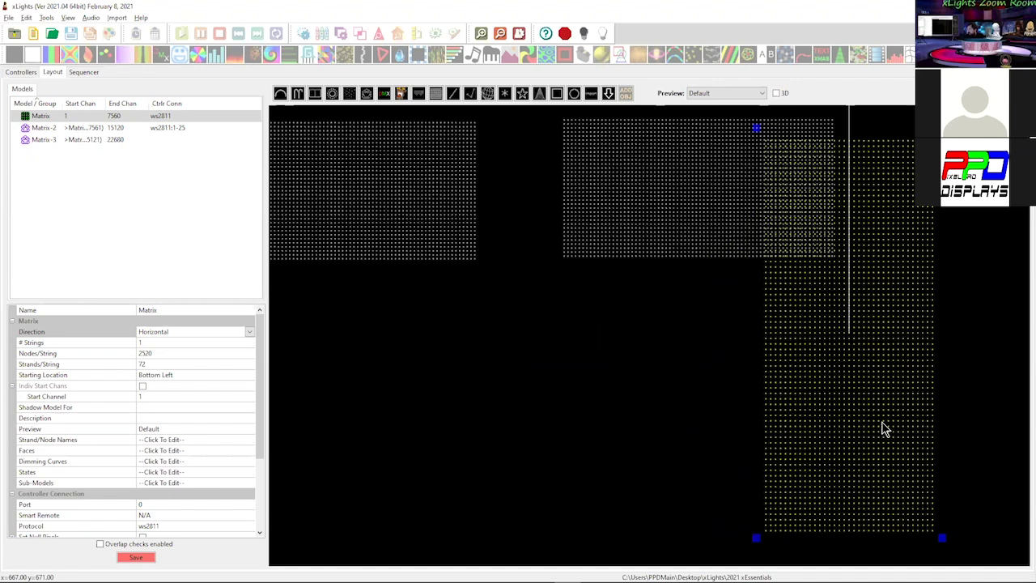
Reposition Matrix-3 beside Matrix-2 and move the tall Matrix model sideways clear of it
{"action": "left_click_drag", "start_coordinate": [650, 205], "coordinate": [501, 343]}
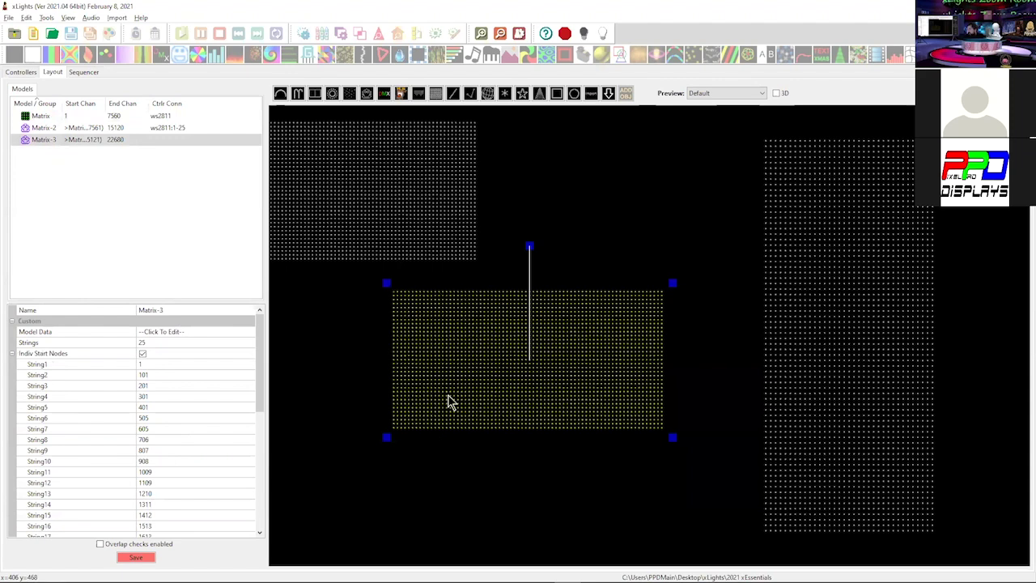
{"action": "left_click_drag", "start_coordinate": [492, 406], "coordinate": [642, 260]}
{"action": "left_click", "coordinate": [945, 426]}
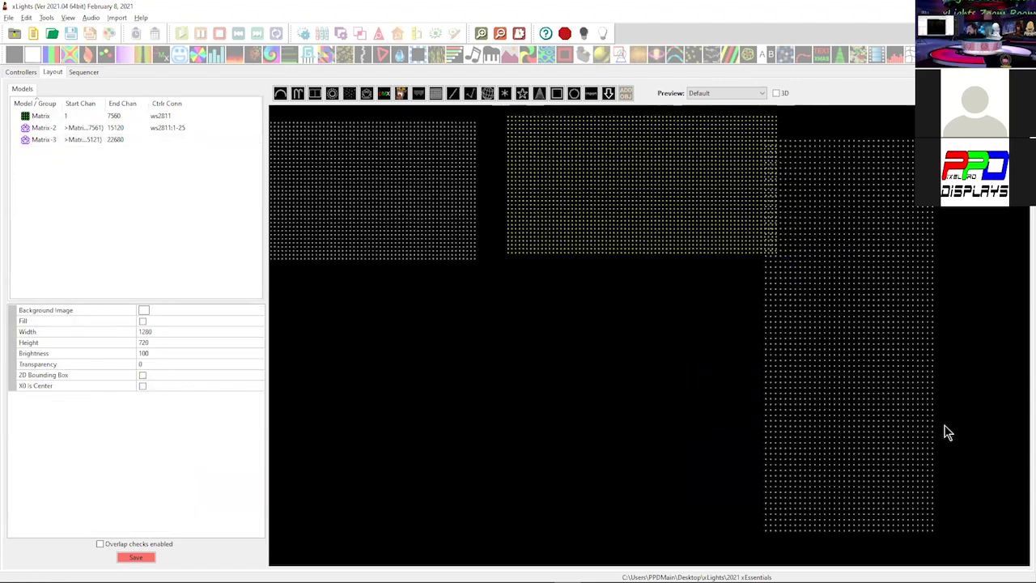
{"action": "left_click_drag", "start_coordinate": [876, 436], "coordinate": [955, 443]}
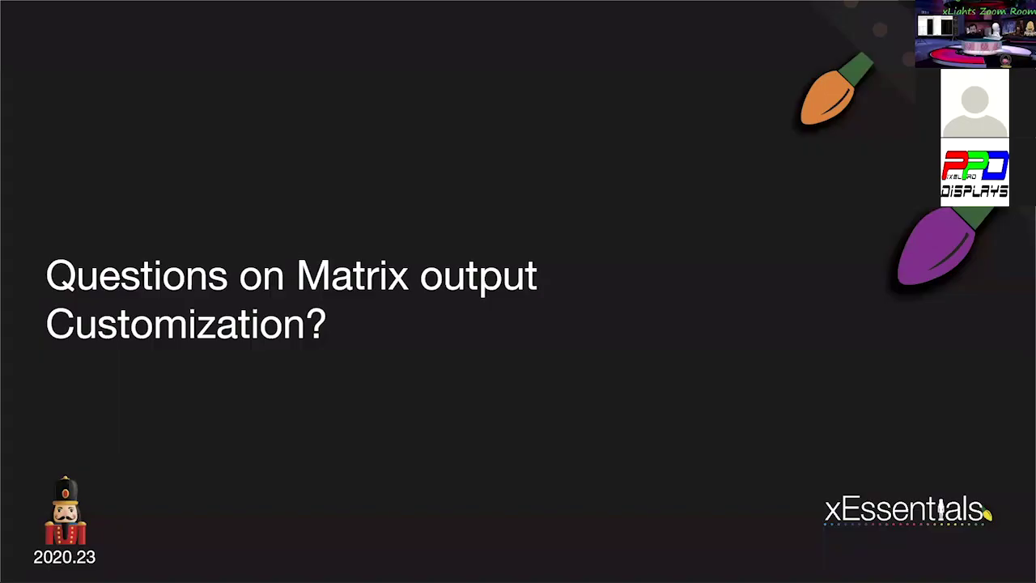
{"action": "left_click", "coordinate": [818, 293]}
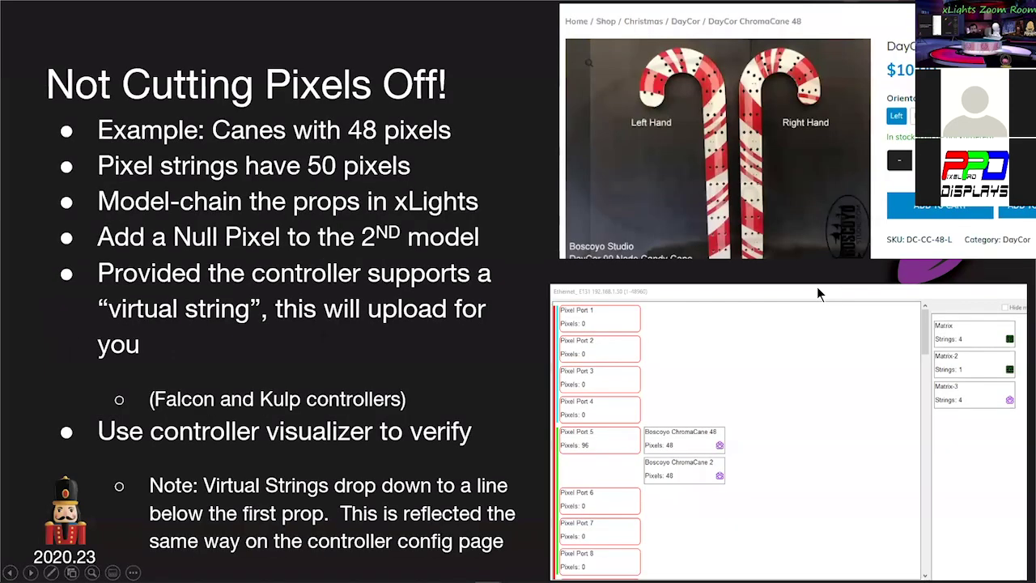
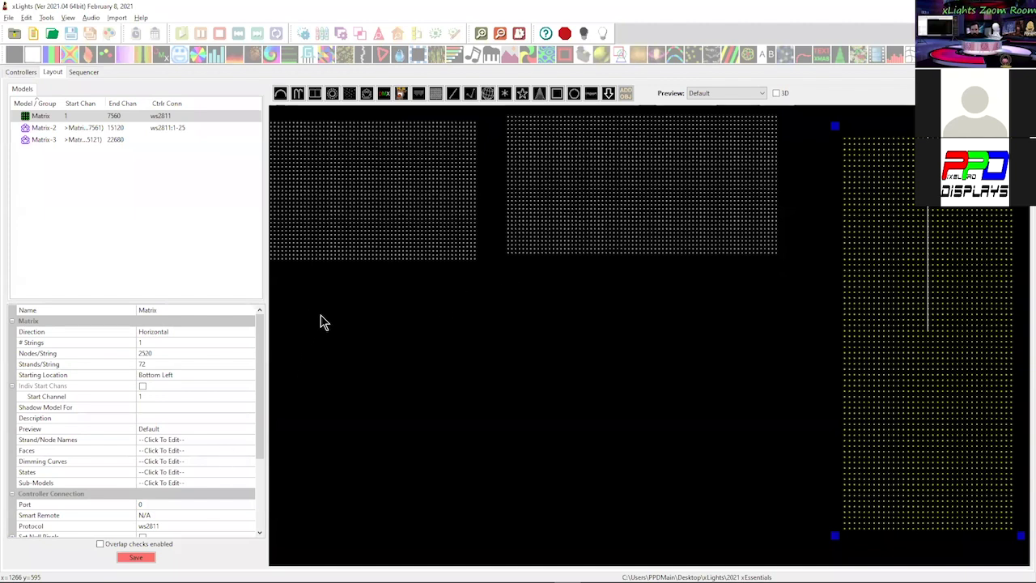
Delete the Matrix, Matrix-2 and Matrix-3 models so the layout is empty
{"action": "key", "text": "Delete"}
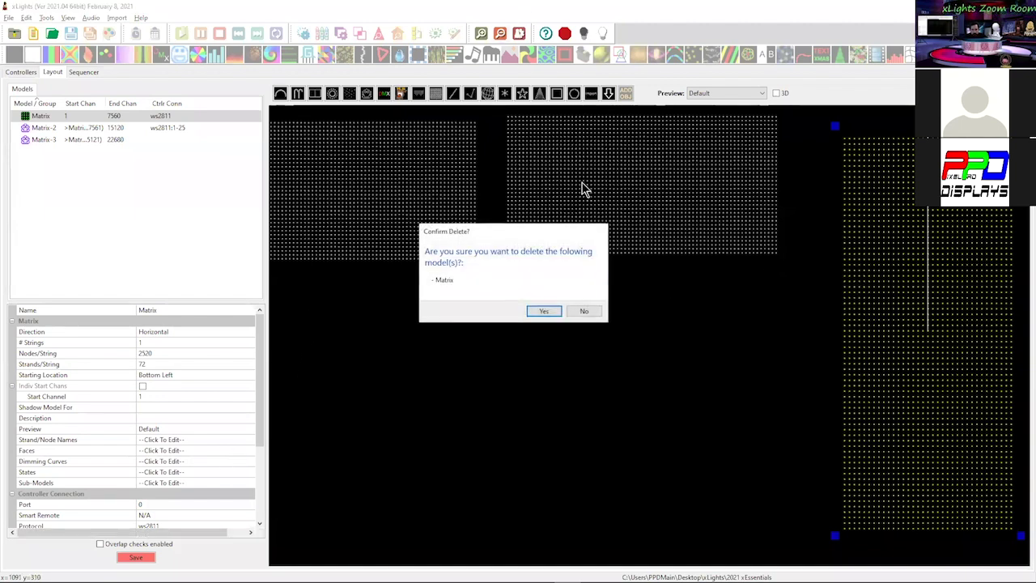
{"action": "key", "text": "Return"}
{"action": "key", "text": "Delete"}
{"action": "key", "text": "Return"}
{"action": "key", "text": "Delete"}
{"action": "key", "text": "Return"}
{"action": "left_click", "coordinate": [589, 96]}
{"action": "left_click_drag", "start_coordinate": [402, 148], "coordinate": [553, 277]}
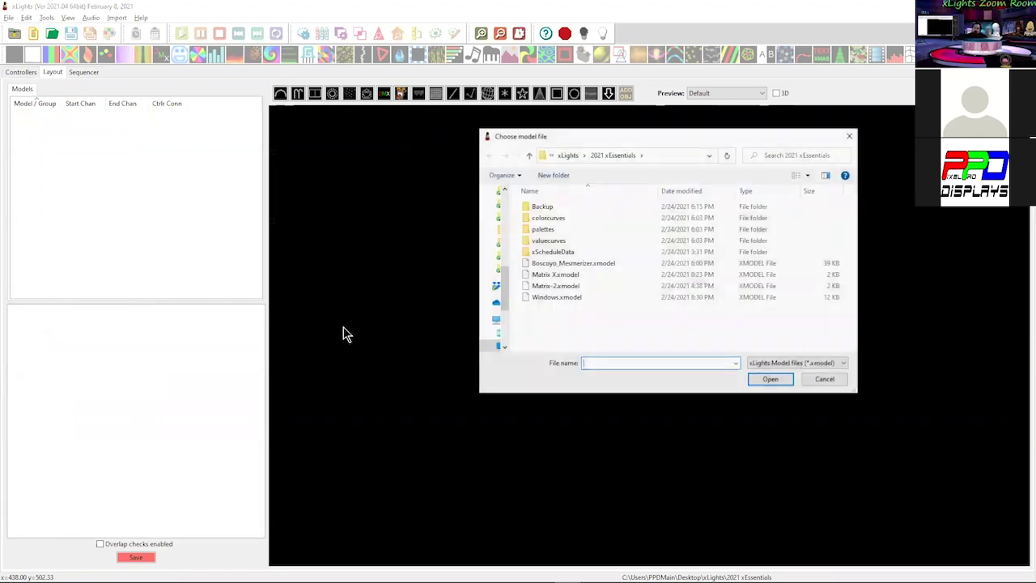
{"action": "left_click", "coordinate": [847, 137]}
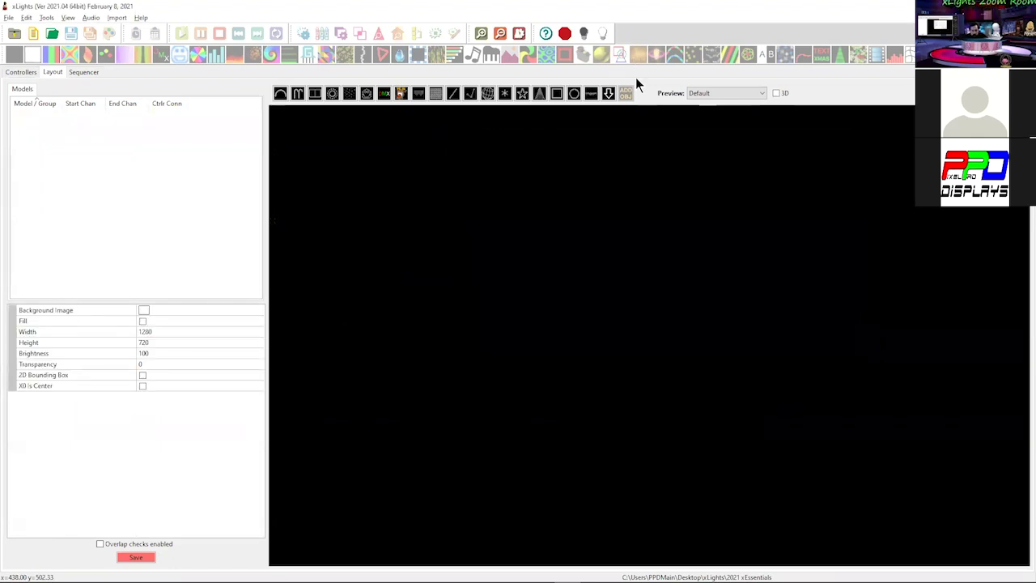
Insert Boscoyo Studio's DayCor ChromaCane 48 from the downloadable candy cane models and shrink it to a narrow cane
{"action": "left_click", "coordinate": [479, 289]}
{"action": "left_click", "coordinate": [85, 114]}
{"action": "left_click", "coordinate": [135, 123]}
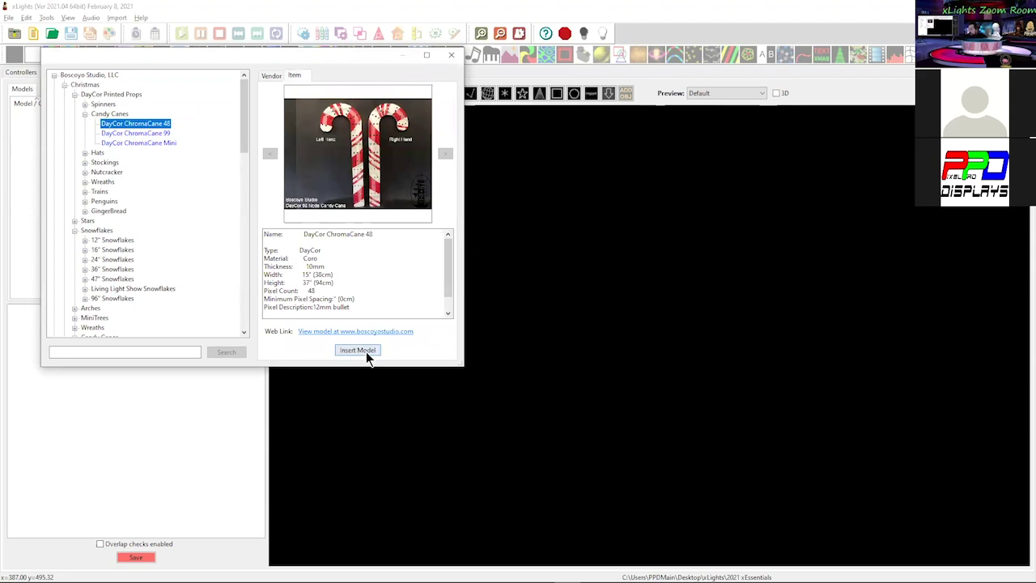
{"action": "left_click", "coordinate": [366, 353]}
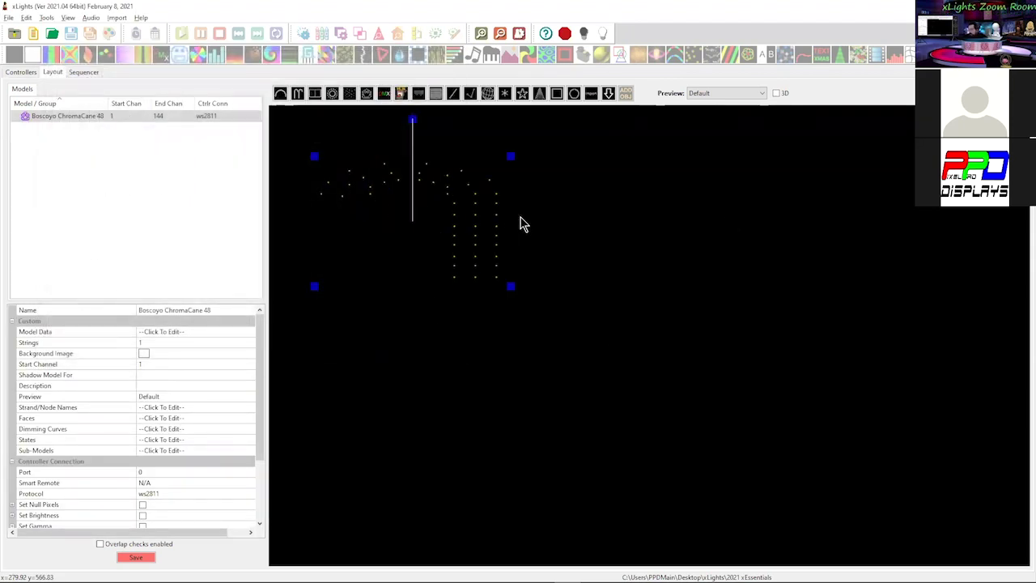
{"action": "left_click_drag", "start_coordinate": [509, 285], "coordinate": [451, 297]}
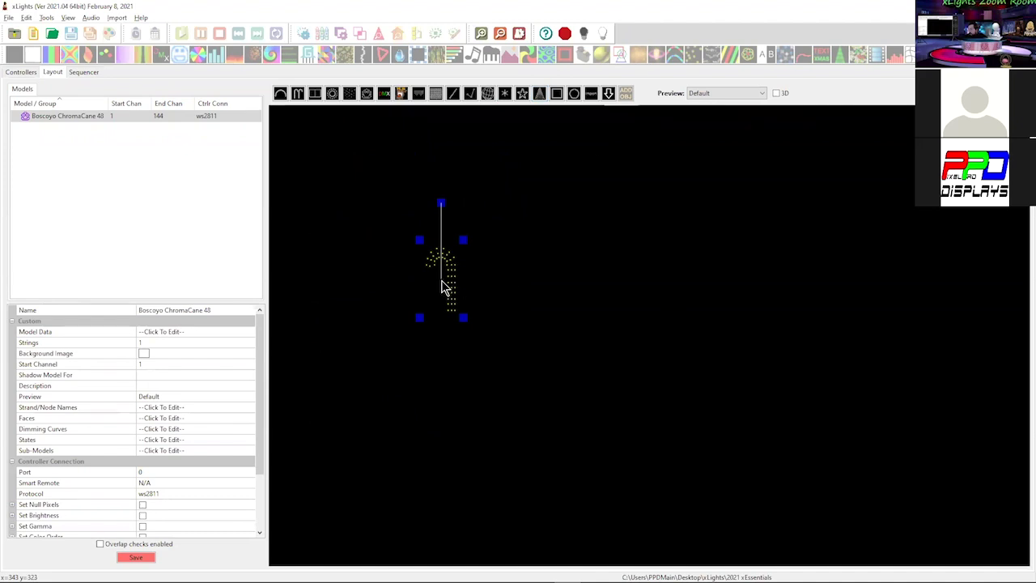
{"action": "left_click", "coordinate": [603, 96]}
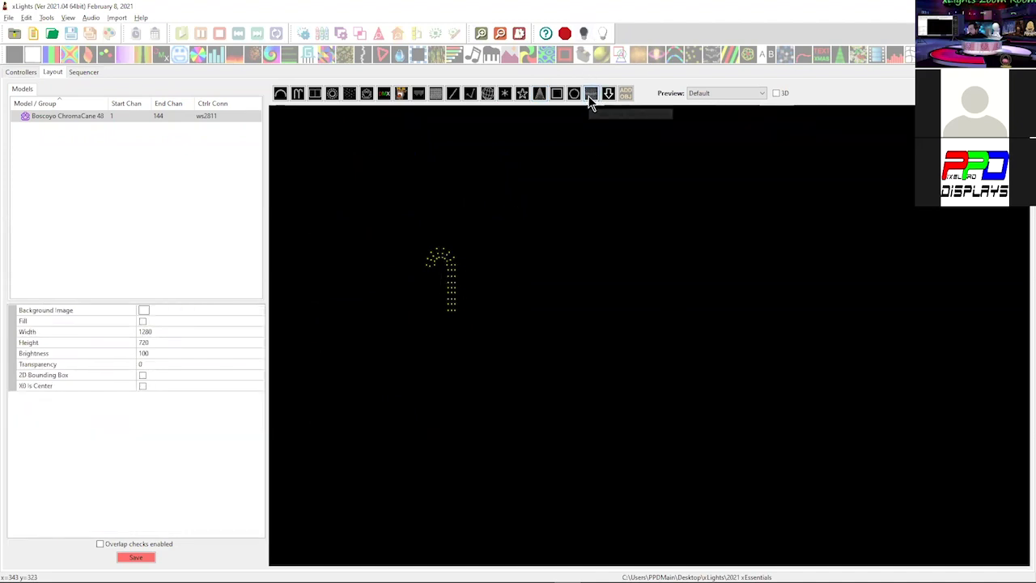
{"action": "left_click_drag", "start_coordinate": [478, 242], "coordinate": [551, 285]}
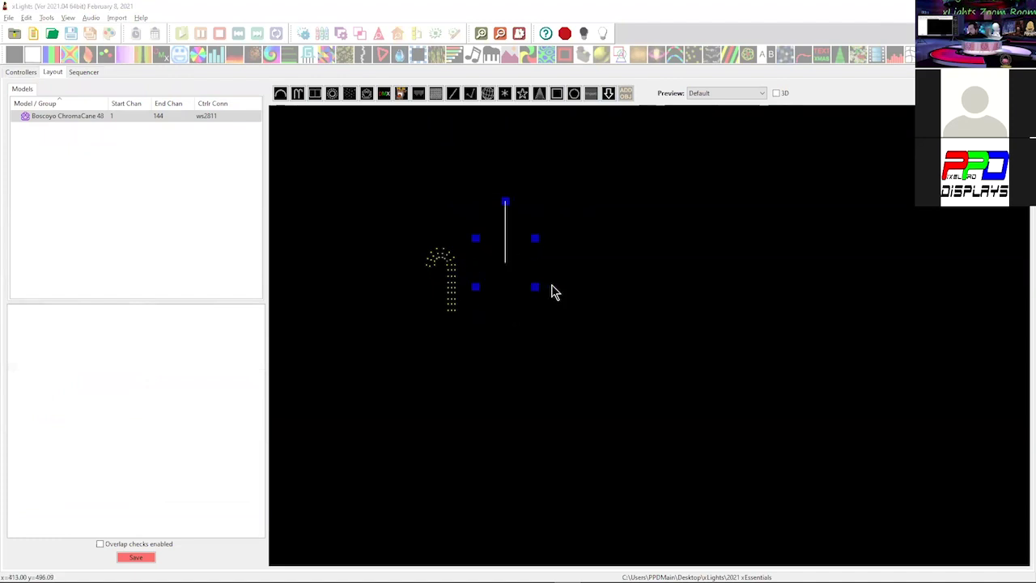
{"action": "left_click", "coordinate": [830, 382]}
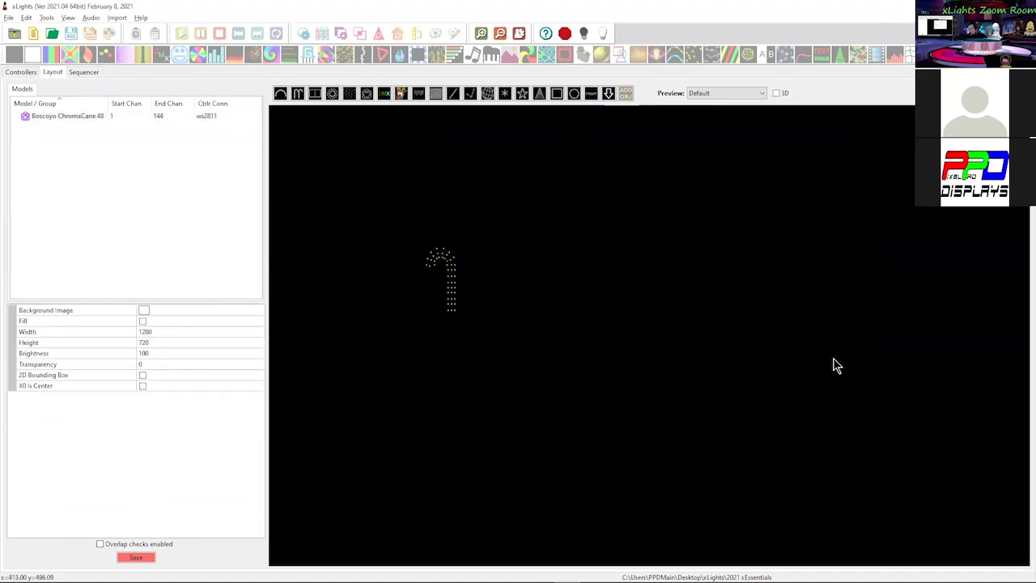
Insert a second DayCor ChromaCane 48 beside the first cane and narrow it to a similar size
{"action": "left_click", "coordinate": [609, 94]}
{"action": "left_click_drag", "start_coordinate": [464, 243], "coordinate": [514, 310]}
{"action": "left_click", "coordinate": [85, 114]}
{"action": "left_click", "coordinate": [134, 123]}
{"action": "left_click", "coordinate": [350, 353]}
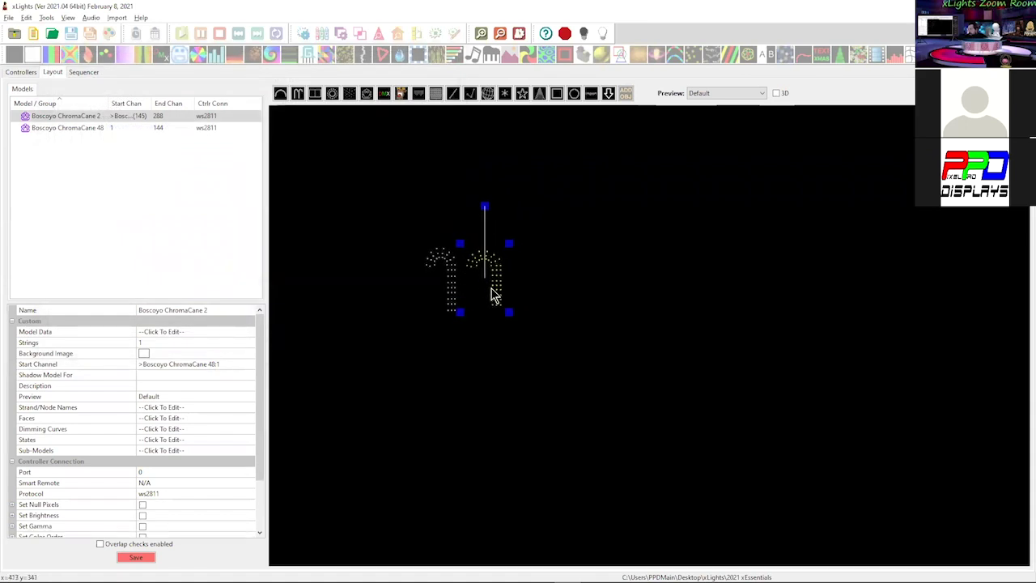
{"action": "left_click_drag", "start_coordinate": [505, 310], "coordinate": [498, 315]}
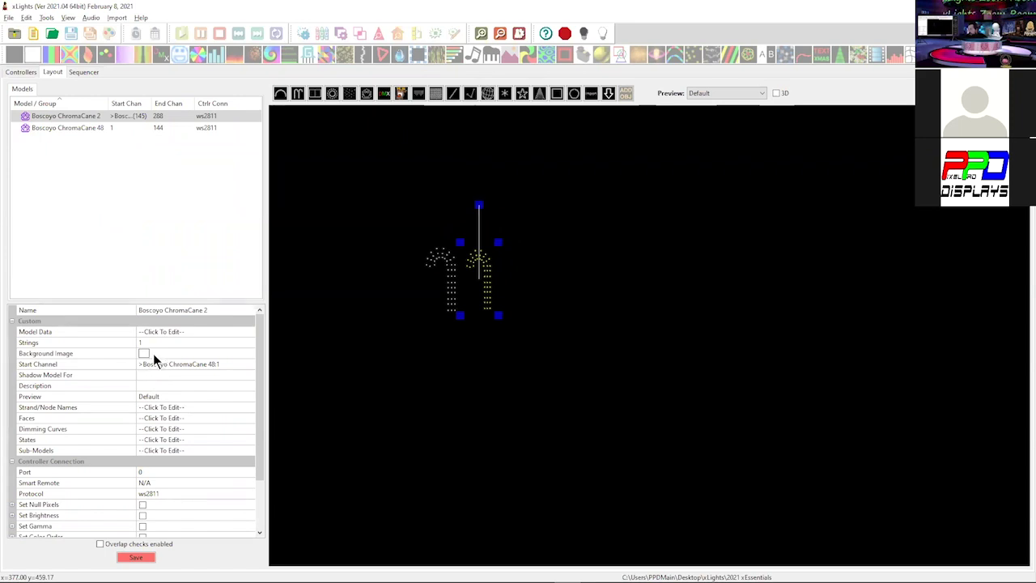
Nudge the two candy canes slightly closer together, leaving Boscoyo ChromaCane 48 selected
{"action": "left_click", "coordinate": [451, 292]}
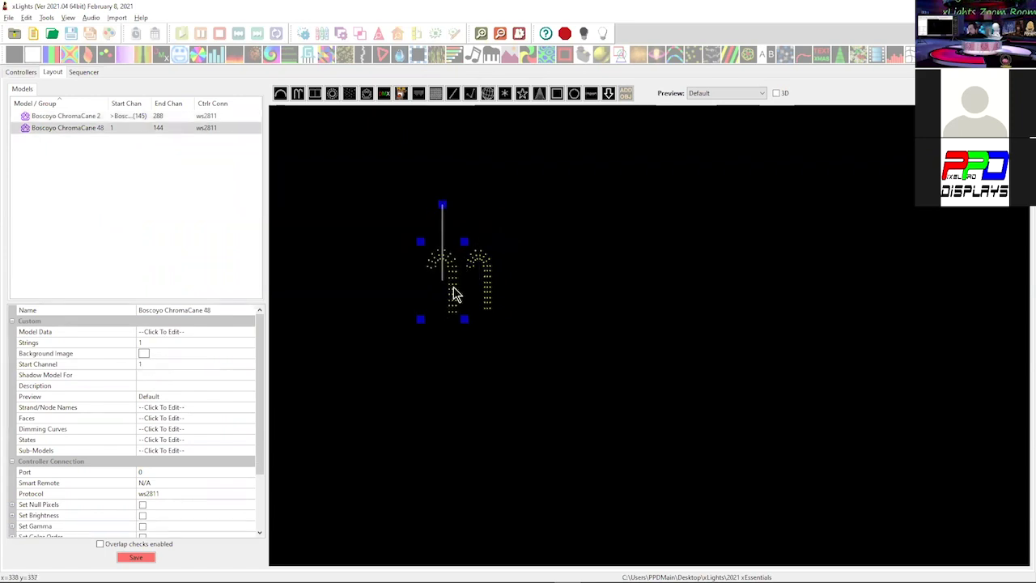
{"action": "left_click", "coordinate": [485, 298]}
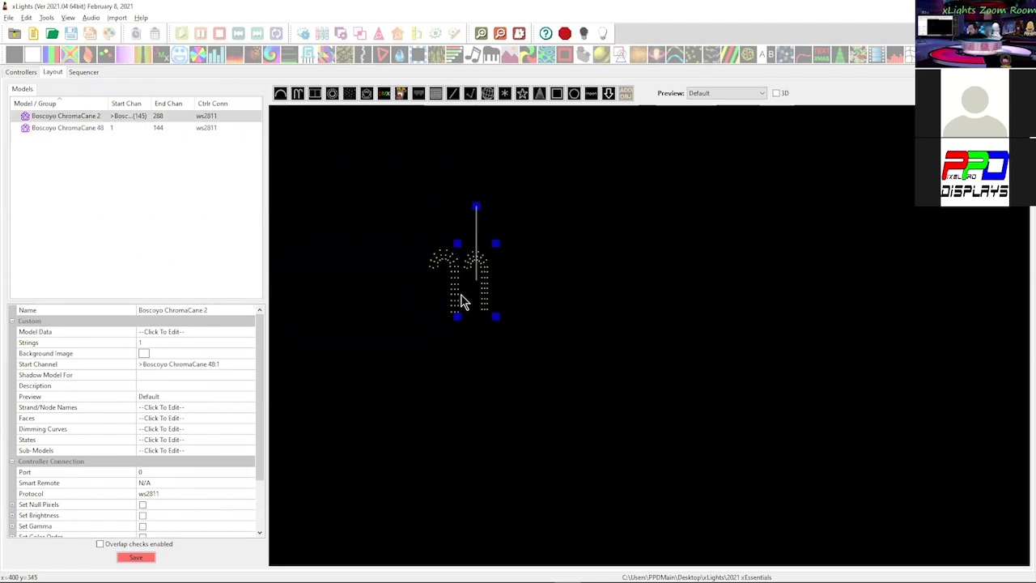
{"action": "left_click", "coordinate": [451, 300]}
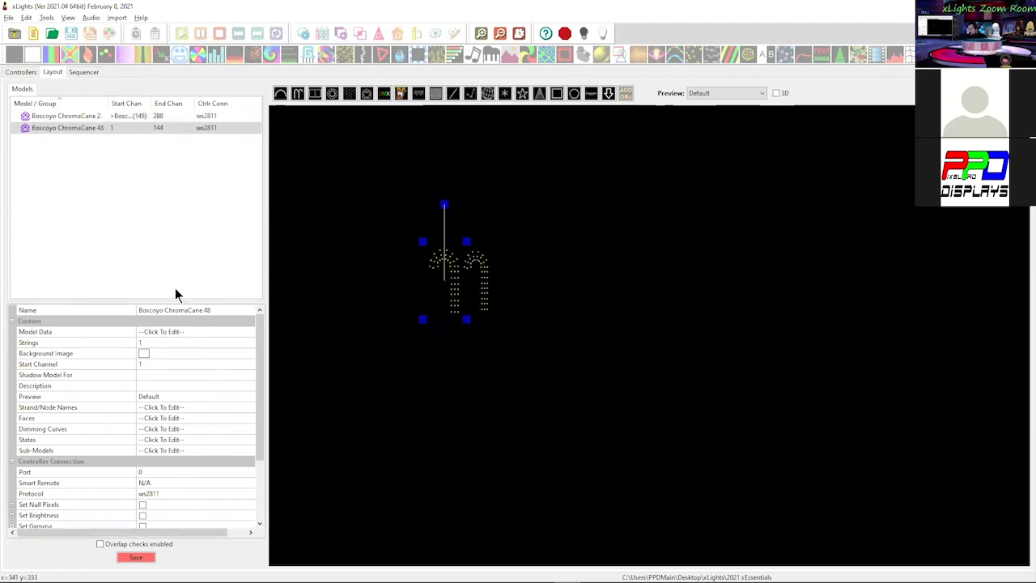
Rename the Boscoyo ChromaCane 48 model as Boscoyo ChromaCane 1
{"action": "left_click", "coordinate": [209, 310]}
{"action": "left_click_drag", "start_coordinate": [214, 311], "coordinate": [202, 310]}
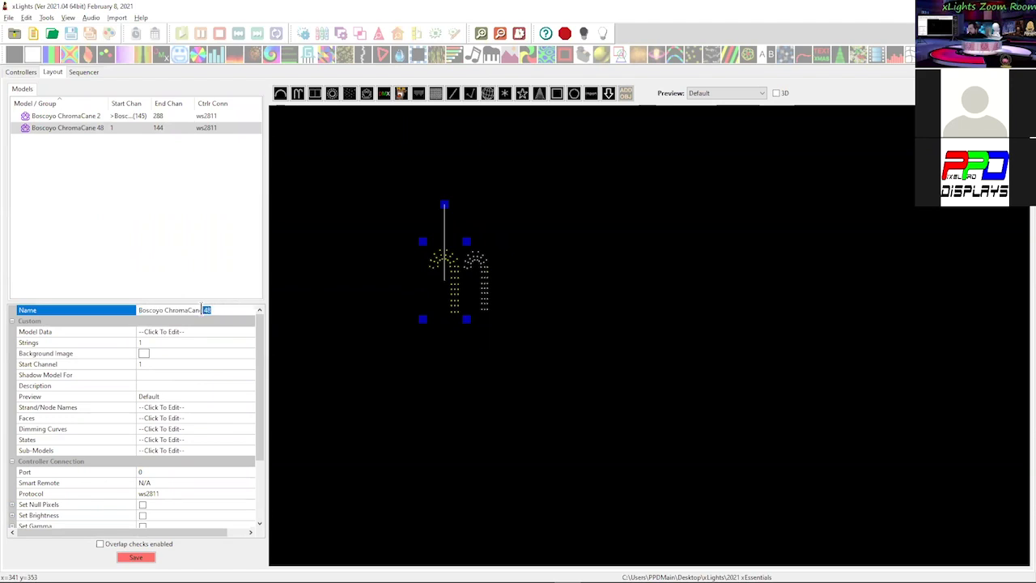
{"action": "key", "text": "BackSpace"}
{"action": "type", "text": "1"}
{"action": "key", "text": "Return"}
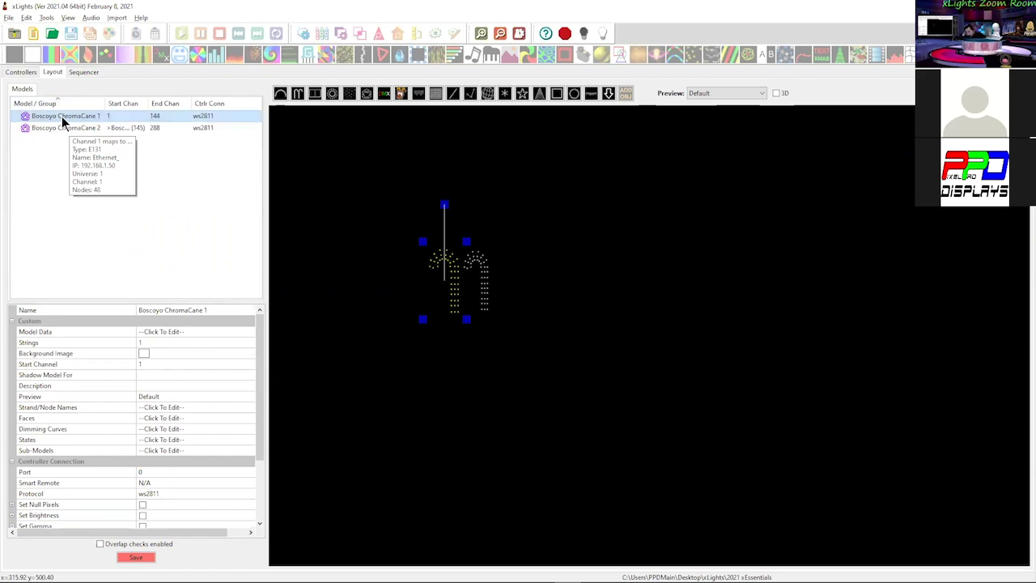
Reposition the two candy canes so there is a clear gap between them, then deselect them
{"action": "left_click", "coordinate": [490, 300]}
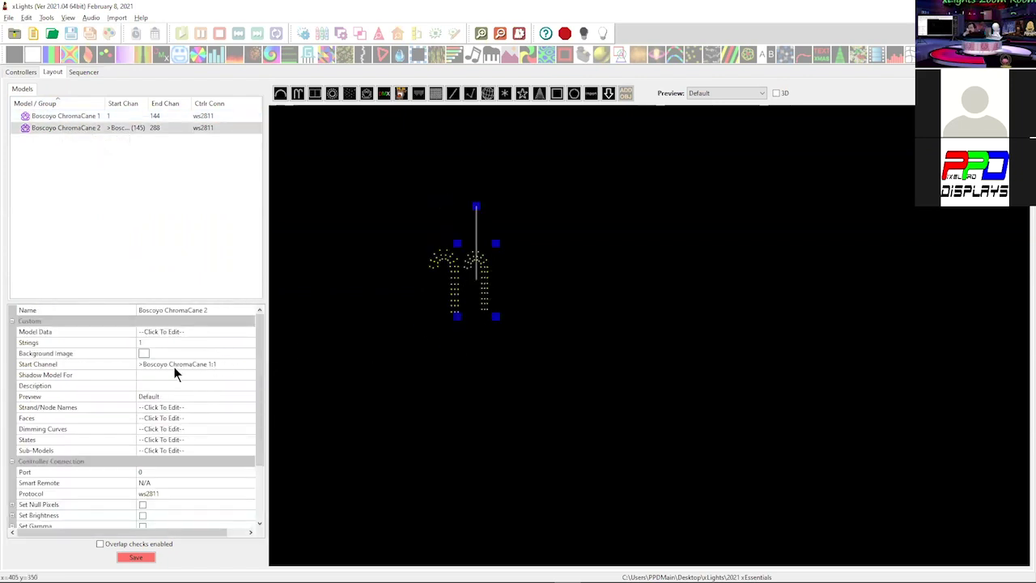
{"action": "left_click_drag", "start_coordinate": [483, 296], "coordinate": [451, 294]}
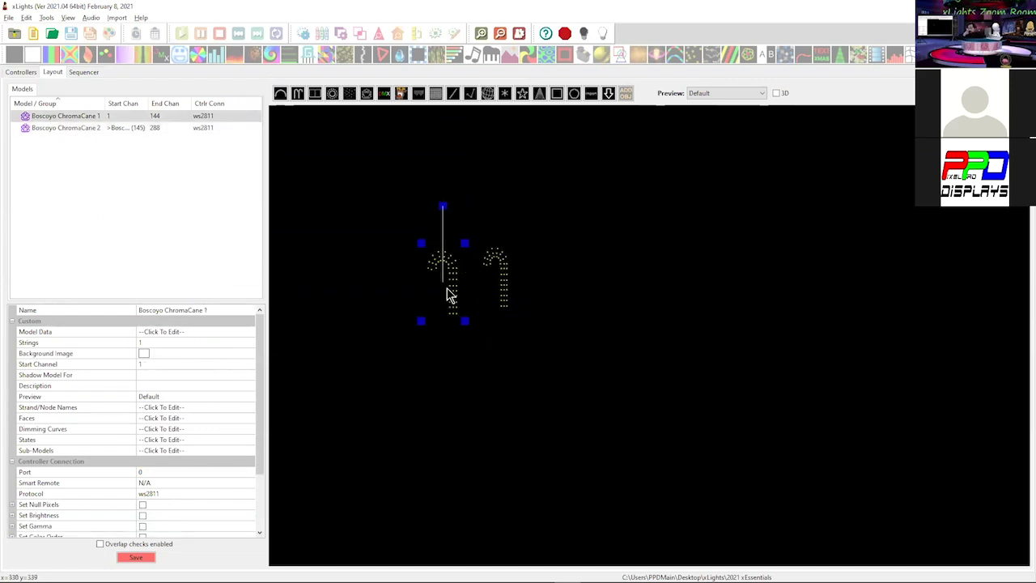
{"action": "left_click", "coordinate": [503, 282]}
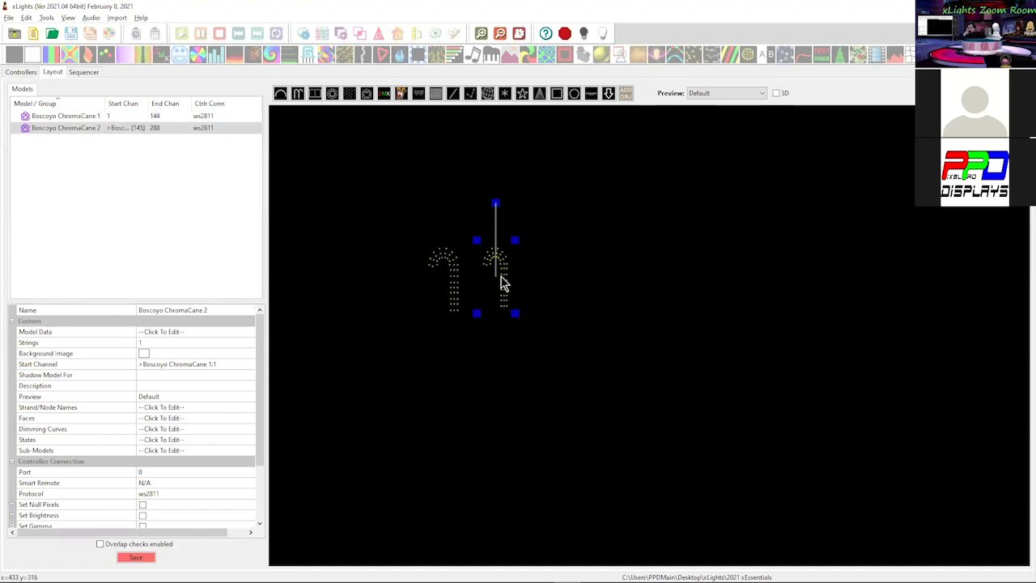
{"action": "left_click_drag", "start_coordinate": [456, 272], "coordinate": [435, 271]}
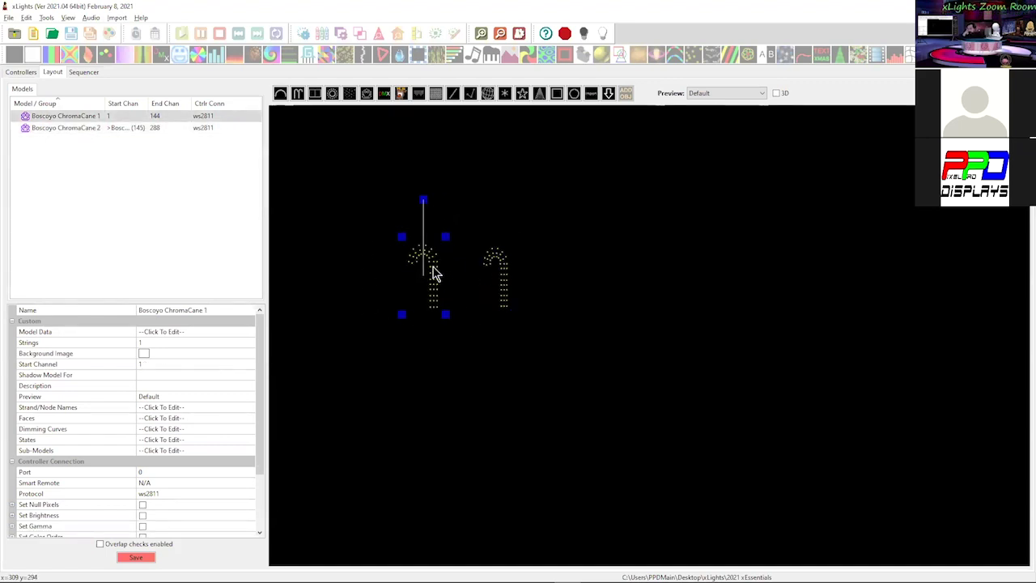
{"action": "mouse_move", "coordinate": [429, 289]}
{"action": "left_mouse_down"}
{"action": "mouse_move", "coordinate": [426, 280]}
{"action": "mouse_move", "coordinate": [422, 300]}
{"action": "mouse_move", "coordinate": [416, 291]}
{"action": "left_mouse_up"}
{"action": "left_click_drag", "start_coordinate": [502, 296], "coordinate": [477, 292]}
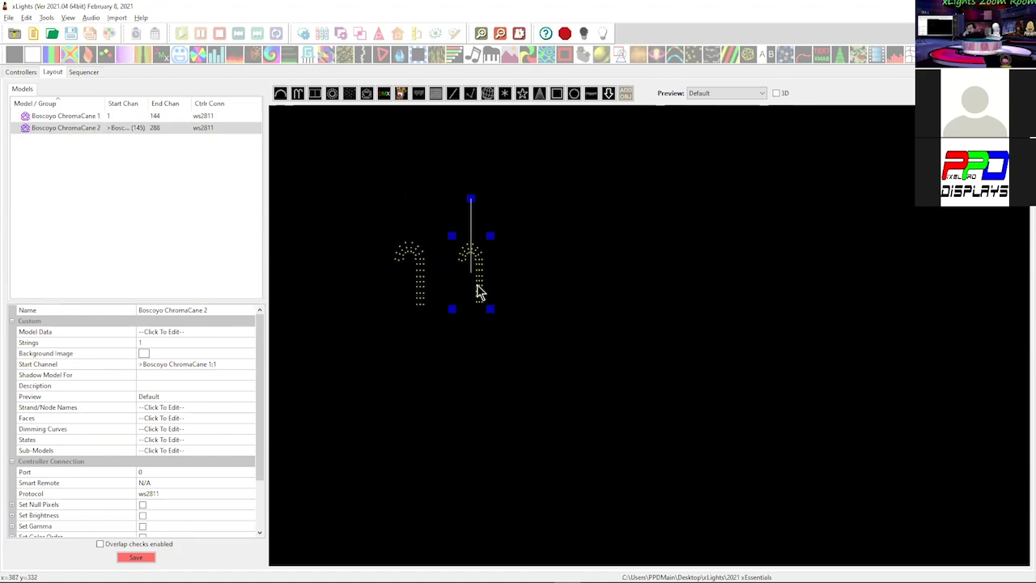
{"action": "left_click", "coordinate": [538, 269]}
{"action": "left_click_drag", "start_coordinate": [620, 215], "coordinate": [696, 253]}
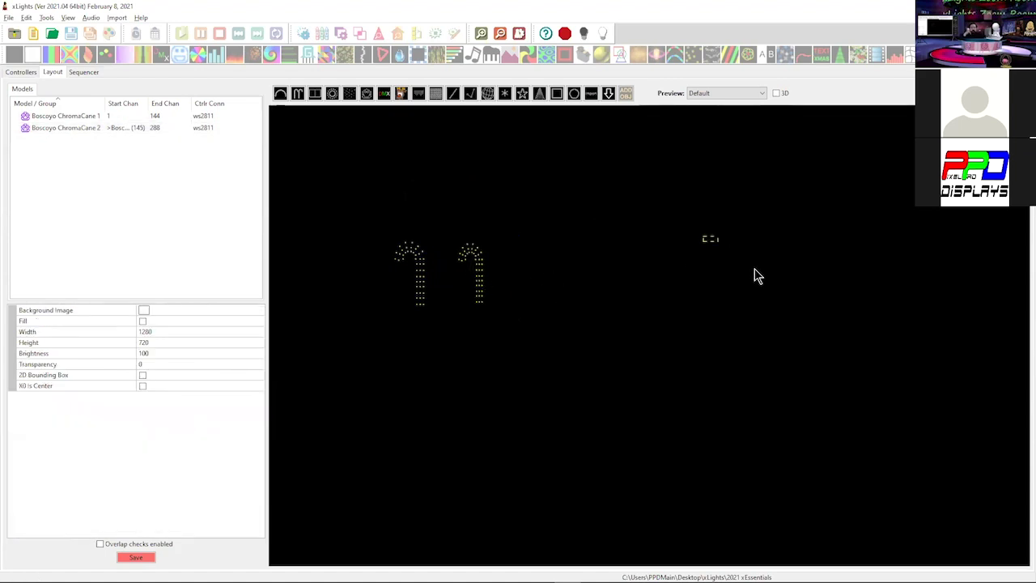
Enable null pixels on Boscoyo ChromaCane 2 and set their number to 2
{"action": "left_click", "coordinate": [480, 294]}
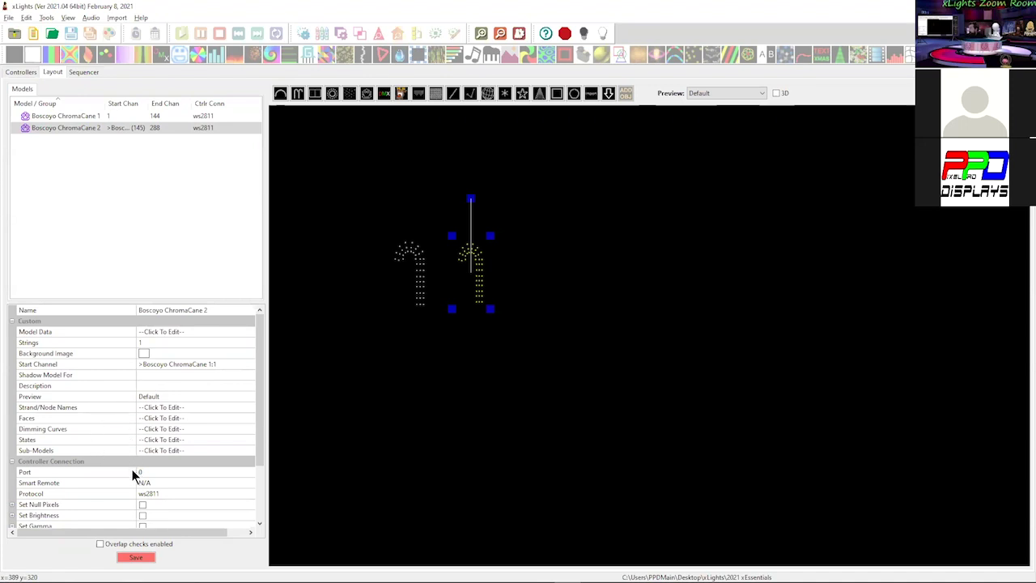
{"action": "scroll", "coordinate": [131, 468], "scroll_direction": "down", "scroll_amount": 2}
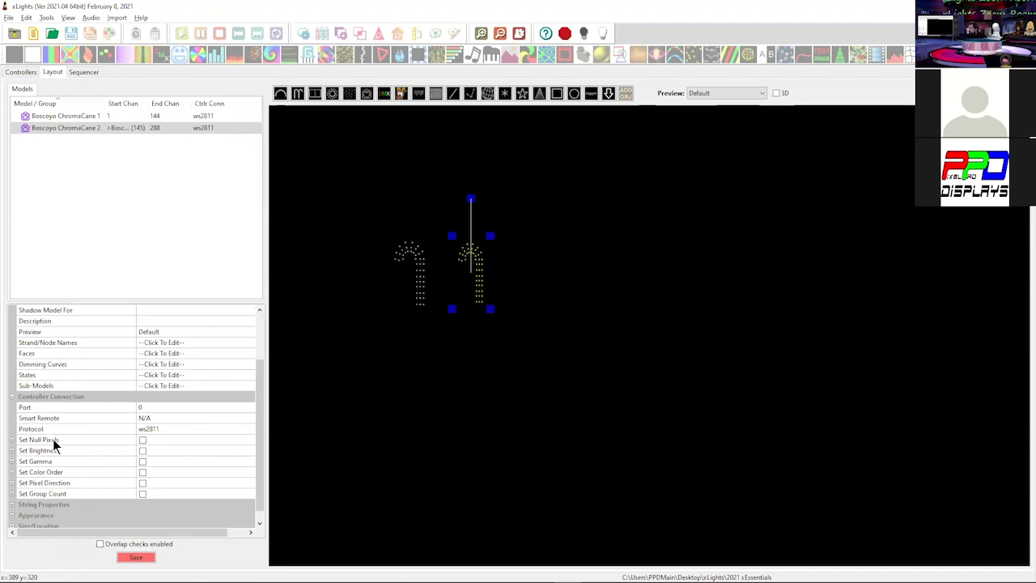
{"action": "left_click", "coordinate": [143, 439]}
{"action": "scroll", "coordinate": [142, 445], "scroll_direction": "down", "scroll_amount": 3}
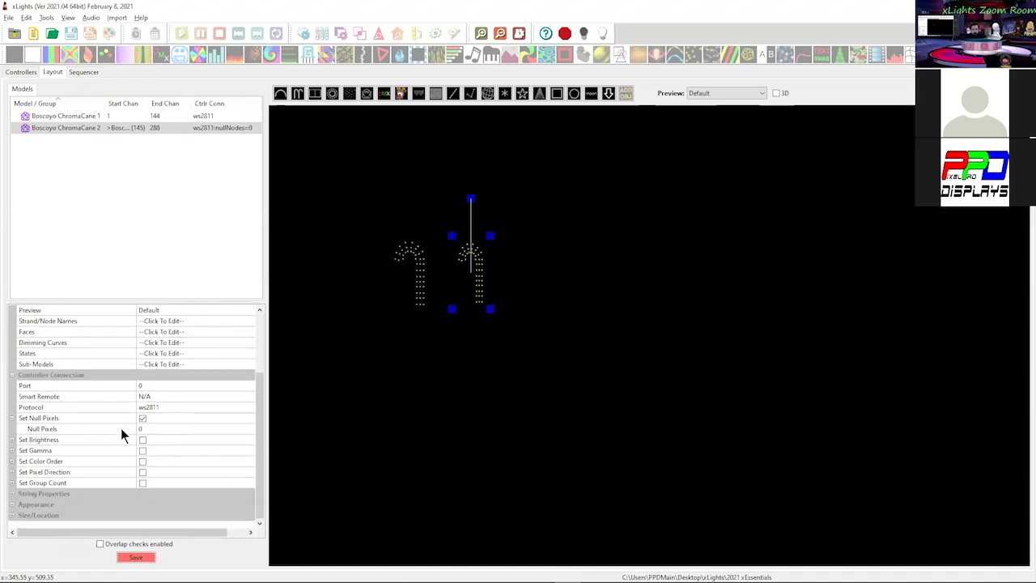
{"action": "left_click", "coordinate": [150, 429]}
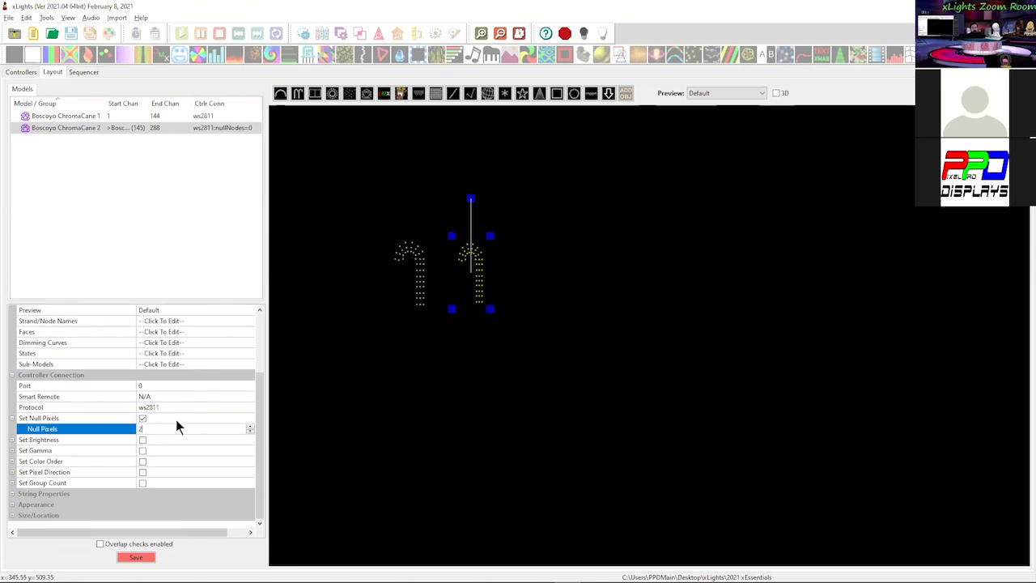
{"action": "key", "text": "Return"}
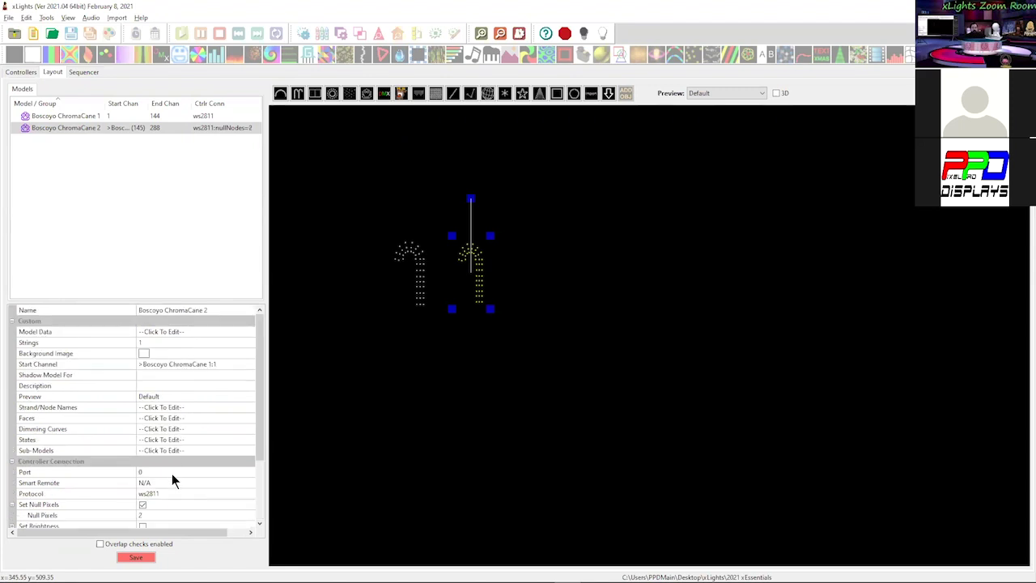
{"action": "left_click", "coordinate": [158, 515]}
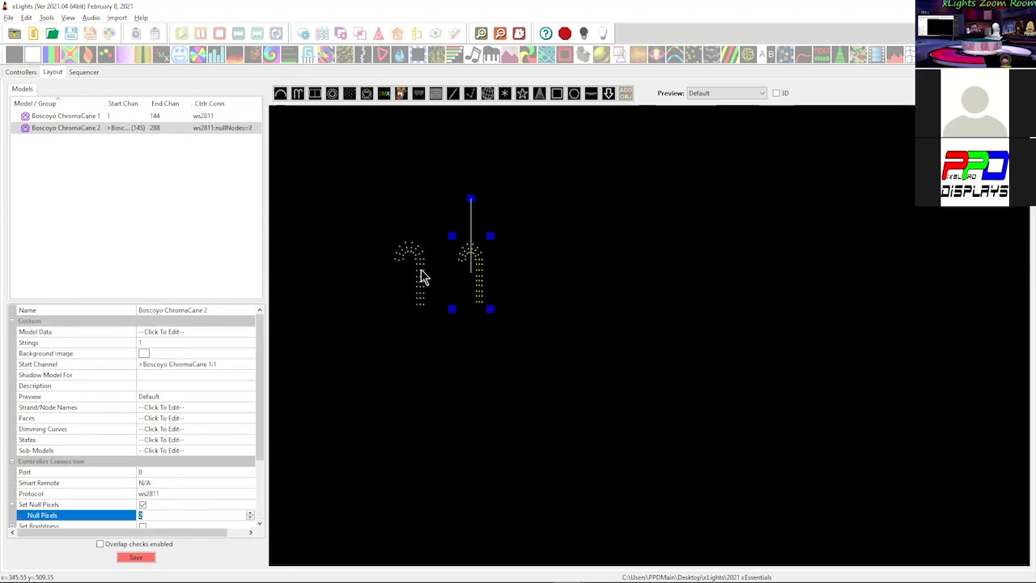
Space the canes further apart and assign both Boscoyo ChromaCane 1 and Boscoyo ChromaCane 2 to controller port 1
{"action": "left_click_drag", "start_coordinate": [419, 271], "coordinate": [387, 259]}
{"action": "mouse_move", "coordinate": [479, 286]}
{"action": "left_mouse_down"}
{"action": "mouse_move", "coordinate": [464, 289]}
{"action": "mouse_move", "coordinate": [473, 286]}
{"action": "left_mouse_up"}
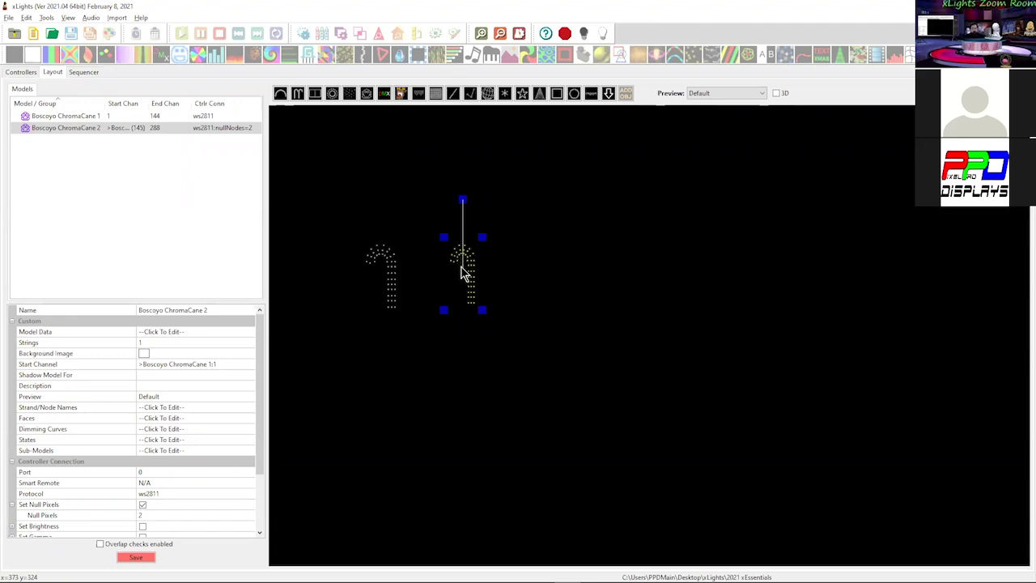
{"action": "left_click", "coordinate": [392, 263]}
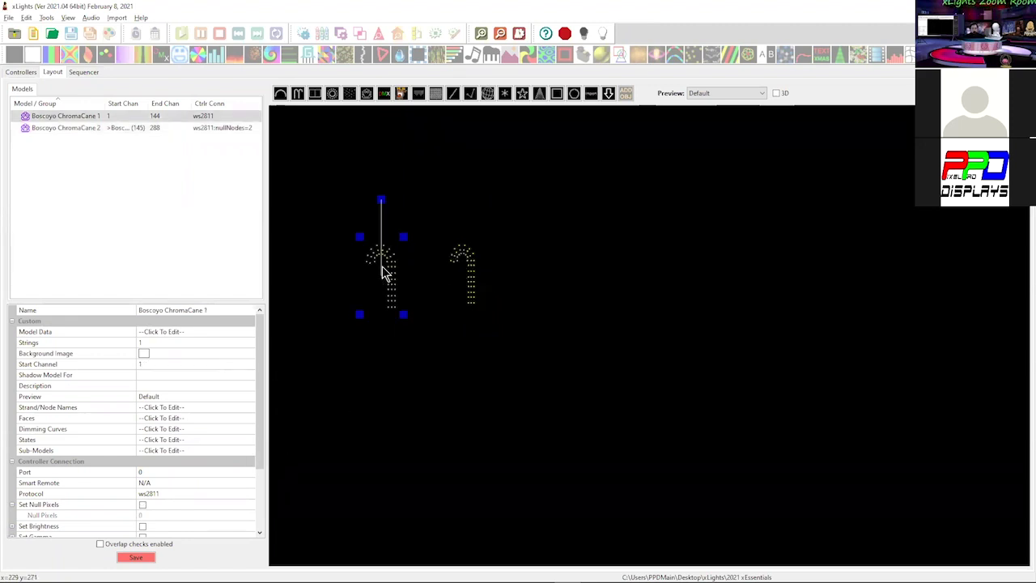
{"action": "left_click", "coordinate": [154, 476]}
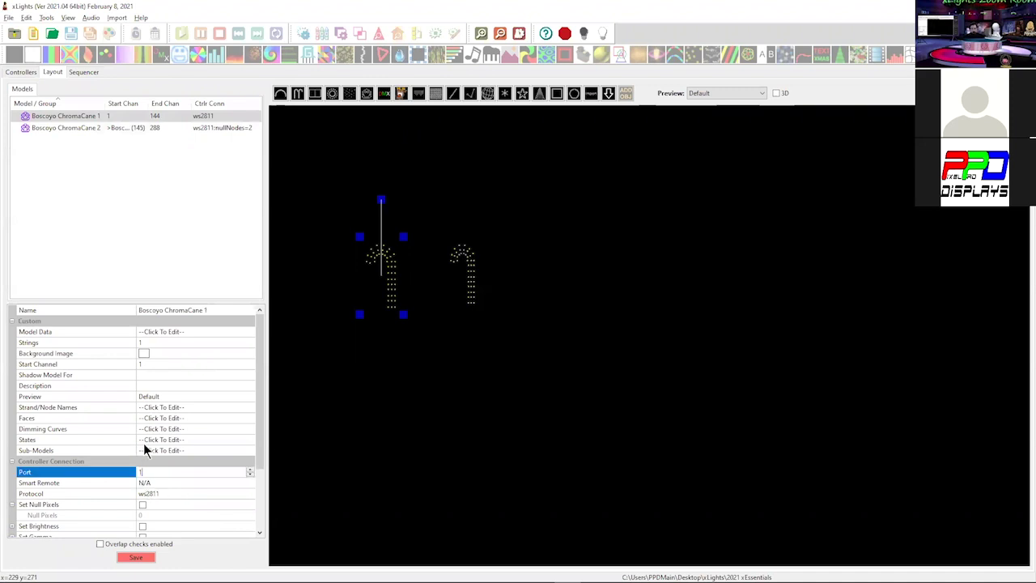
{"action": "left_click", "coordinate": [172, 485]}
{"action": "left_click", "coordinate": [467, 279]}
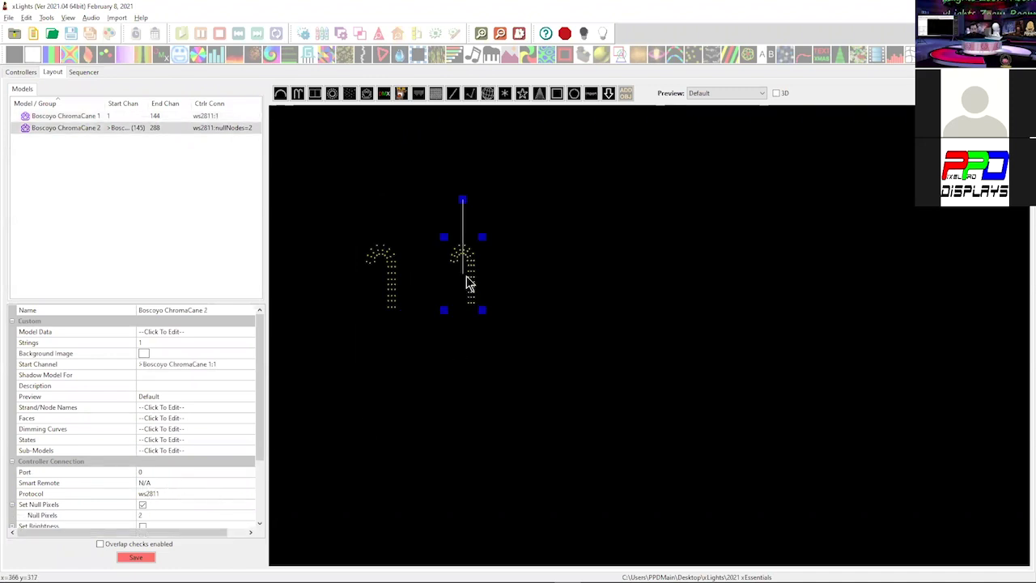
{"action": "left_click", "coordinate": [163, 471]}
{"action": "type", "text": "1"}
{"action": "left_click", "coordinate": [163, 484]}
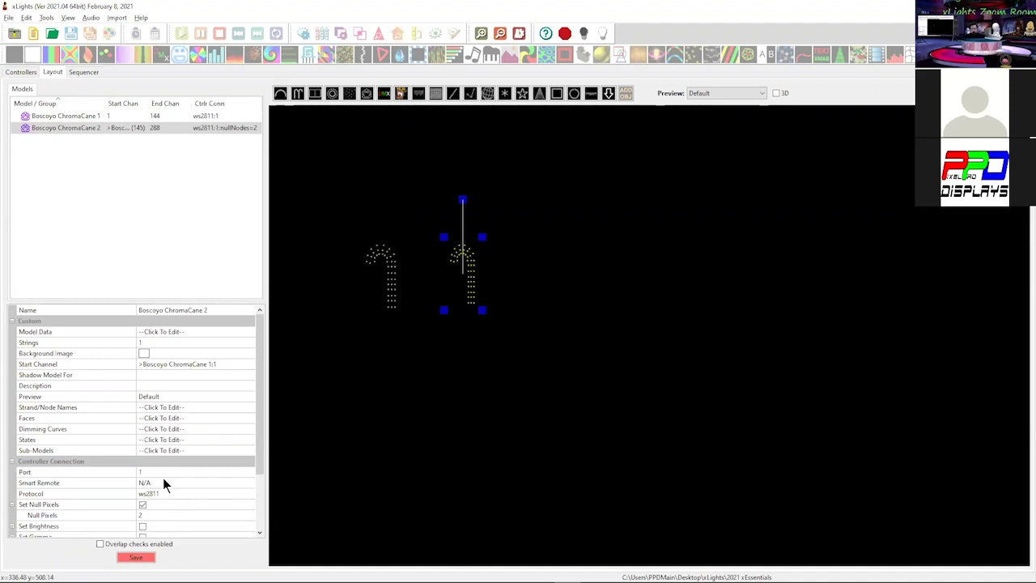
Visualise the Ethernet controller and examine the pixel counts and details of the two canes on Pixel Port 1
{"action": "left_click", "coordinate": [21, 72]}
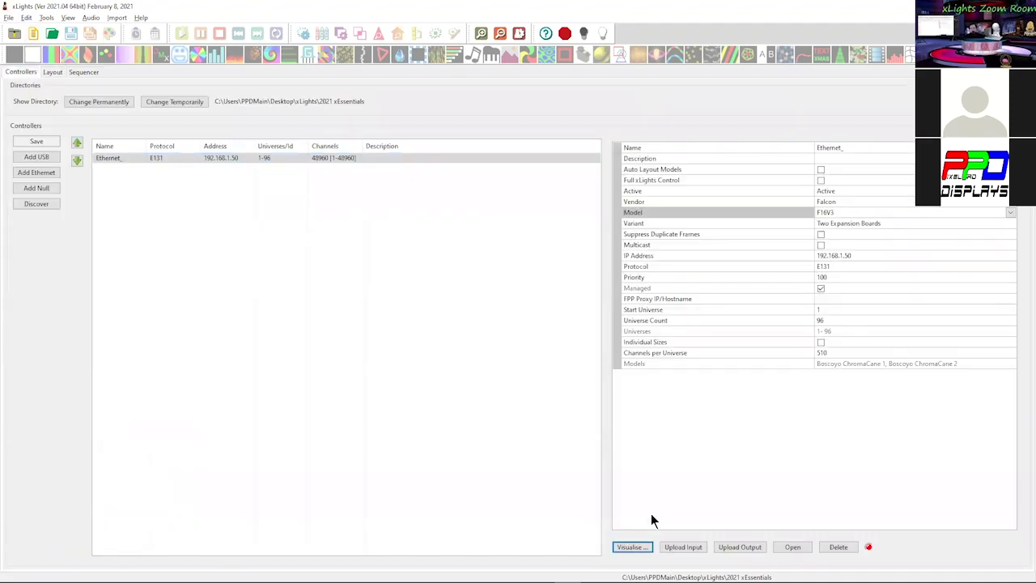
{"action": "left_click", "coordinate": [633, 548]}
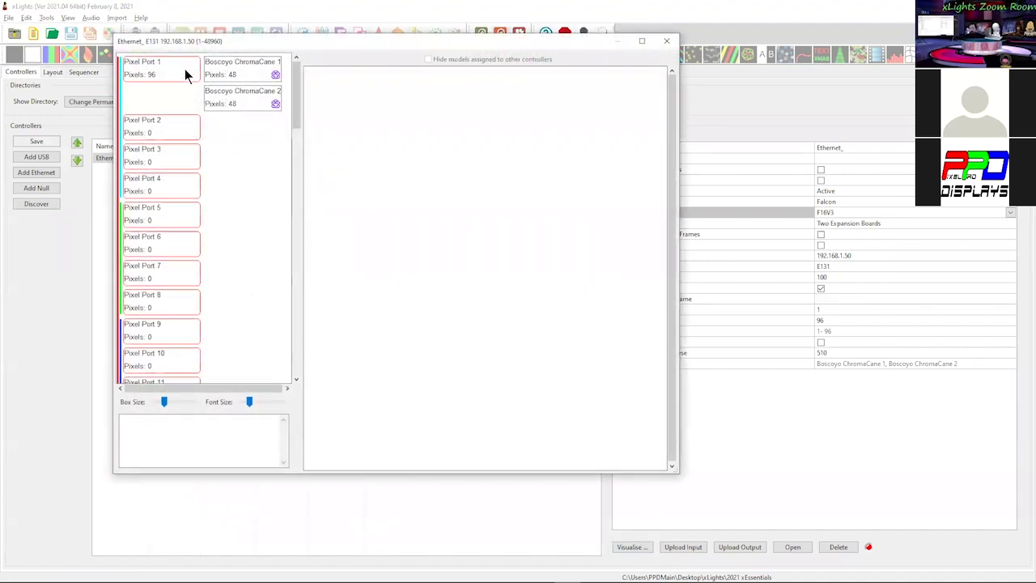
{"action": "mouse_move", "coordinate": [225, 70]}
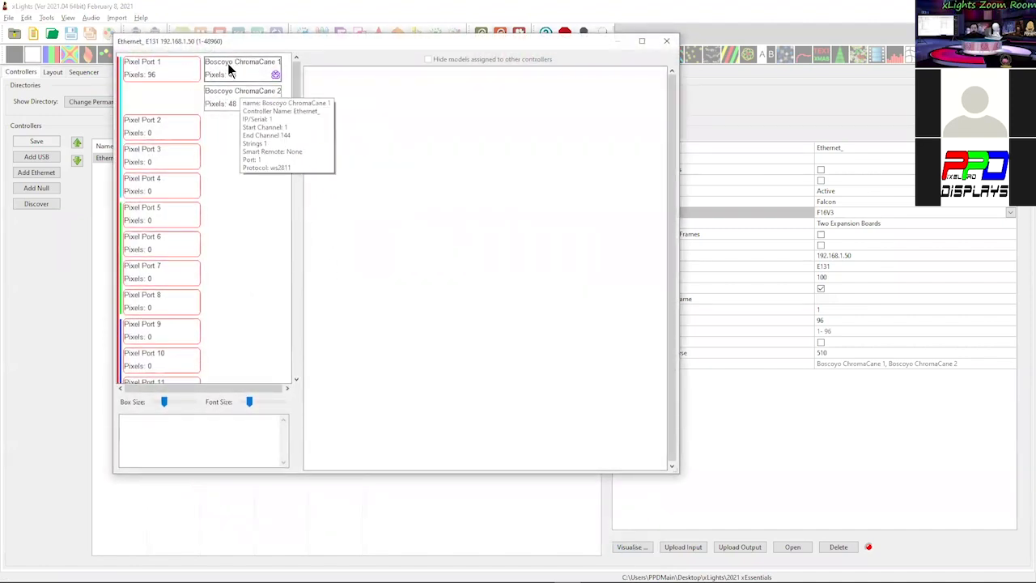
{"action": "mouse_move", "coordinate": [224, 105]}
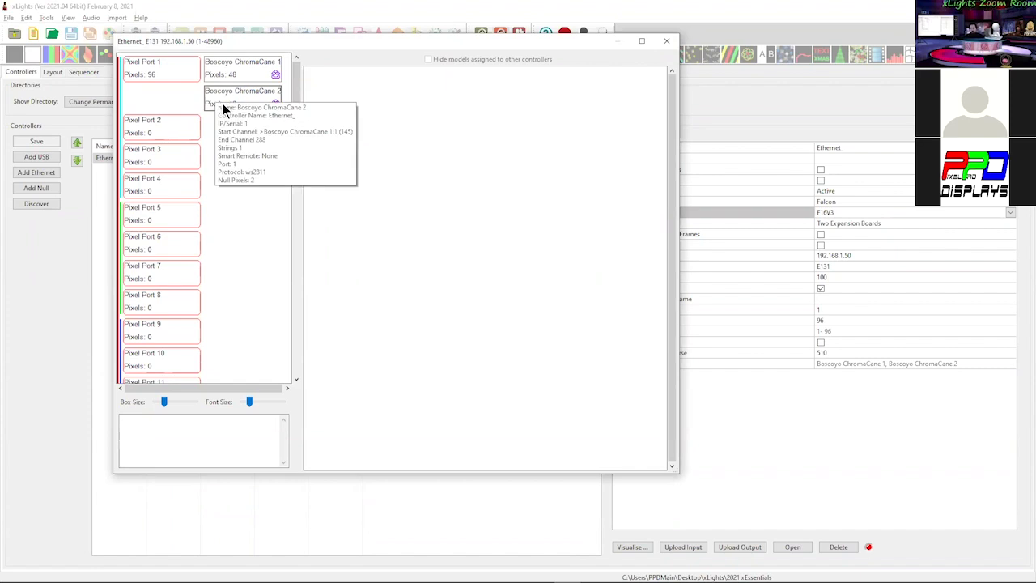
{"action": "mouse_move", "coordinate": [152, 73]}
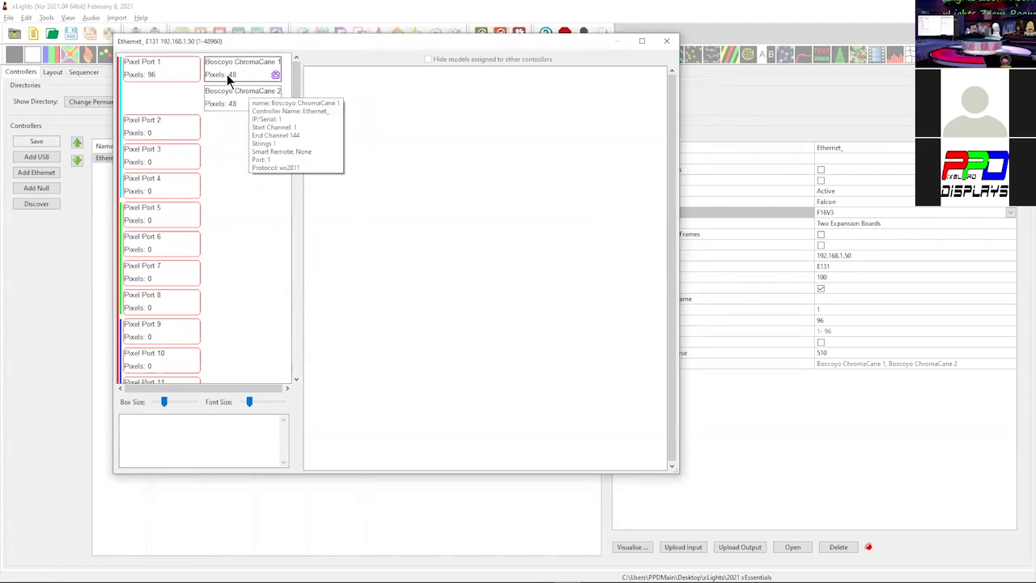
{"action": "left_click", "coordinate": [666, 41]}
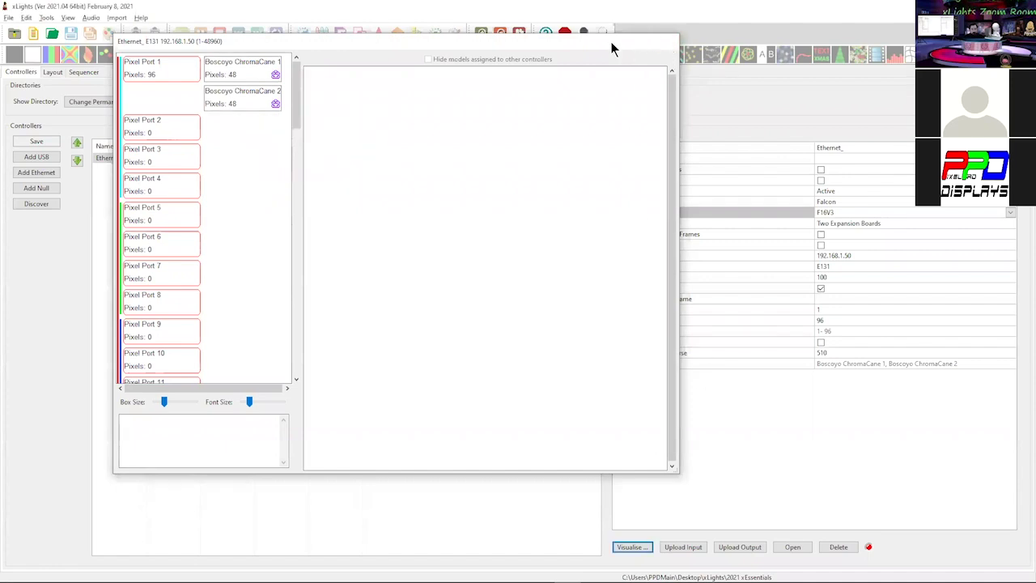
Insert Boscoyo Studio's ChromaFlakes 24" - 2 prong from the downloadable 24" snowflakes, placing it right of the second cane
{"action": "left_click", "coordinate": [52, 72]}
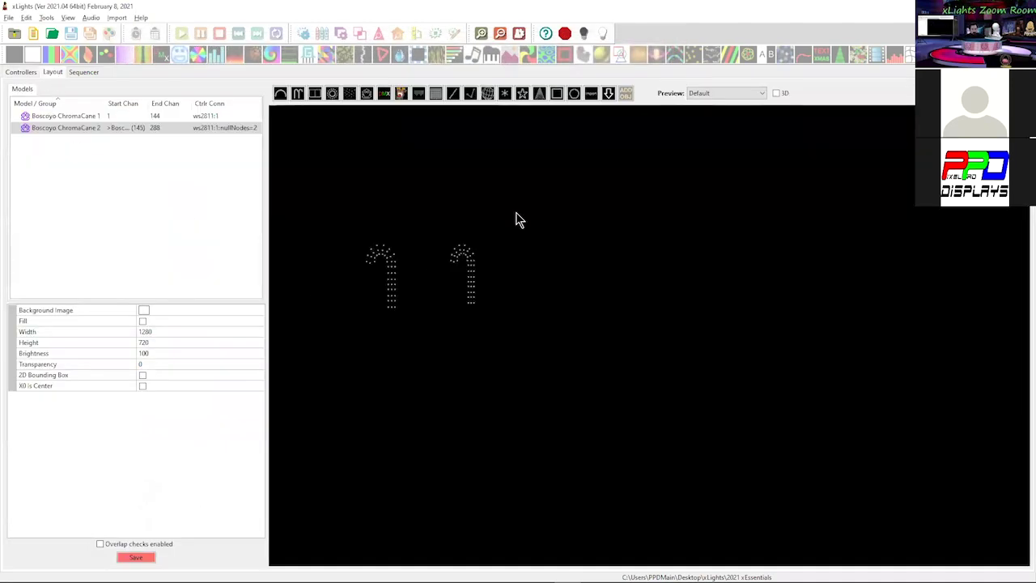
{"action": "left_click", "coordinate": [608, 95]}
{"action": "left_click_drag", "start_coordinate": [548, 239], "coordinate": [616, 313]}
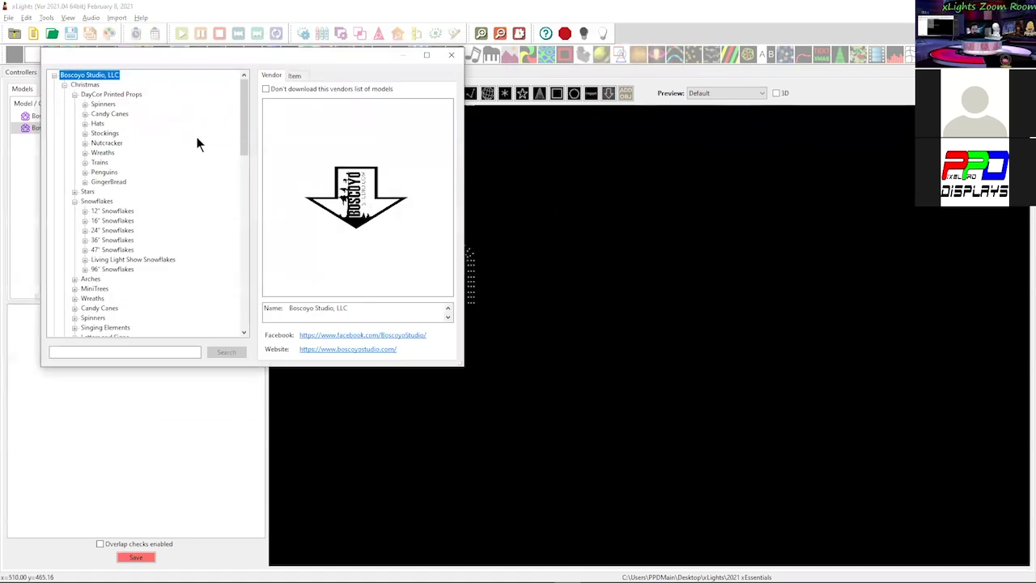
{"action": "left_click", "coordinate": [85, 230]}
{"action": "left_click", "coordinate": [133, 241]}
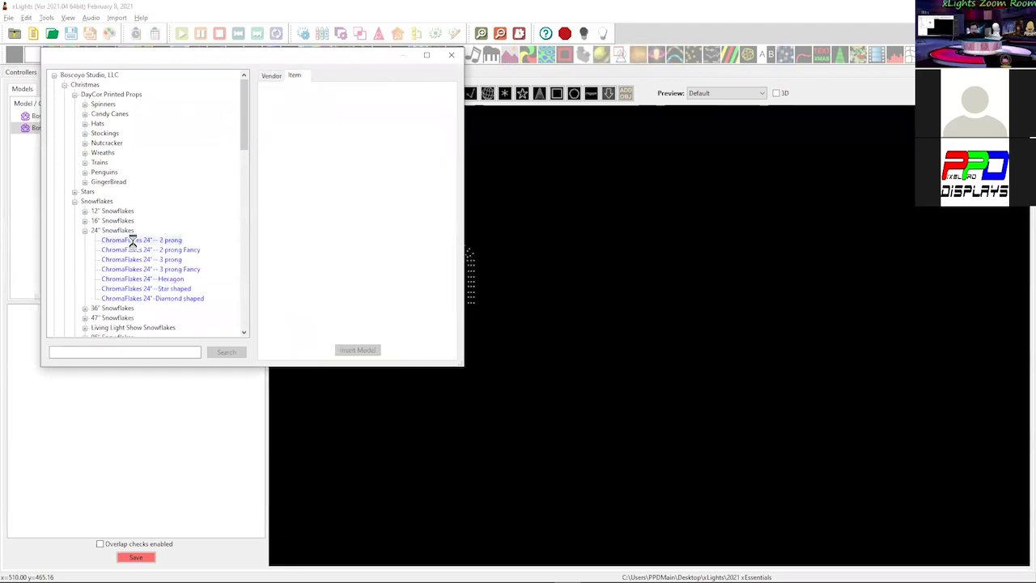
{"action": "left_click", "coordinate": [352, 349]}
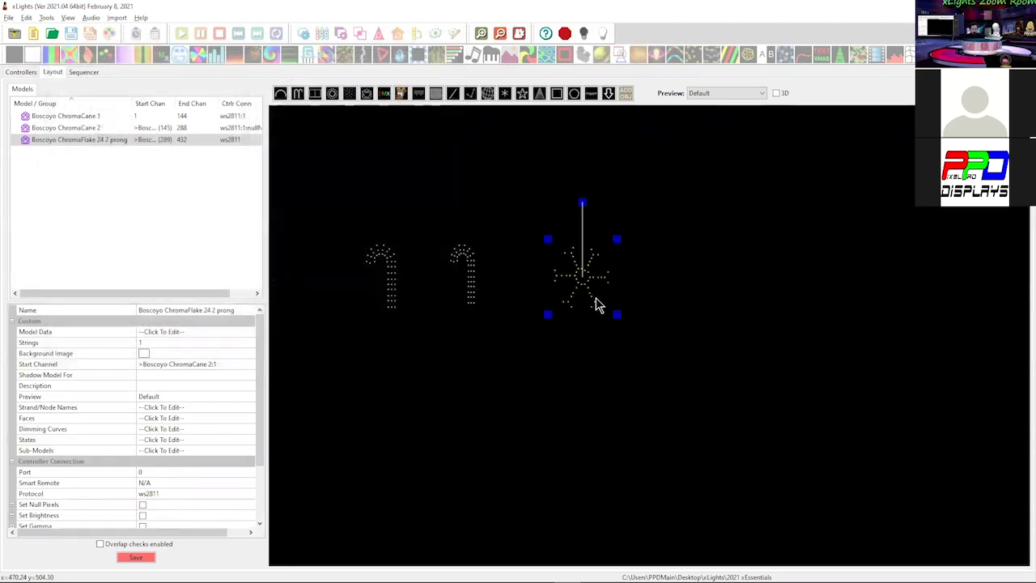
{"action": "left_click_drag", "start_coordinate": [596, 305], "coordinate": [558, 286]}
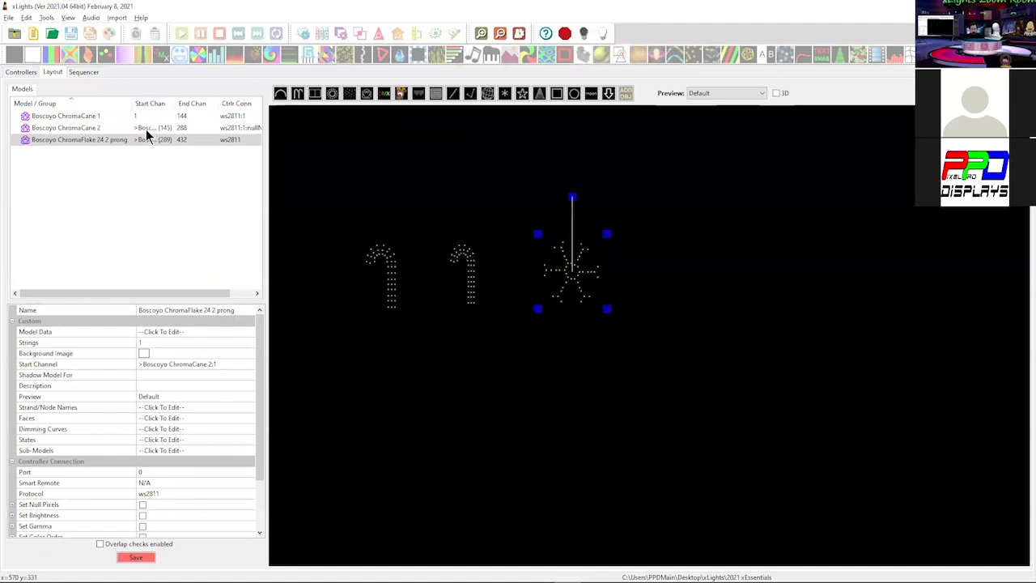
Move Boscoyo ChromaCane 1 closer to the second cane and shift the snowflake further right of both canes
{"action": "mouse_move", "coordinate": [147, 138]}
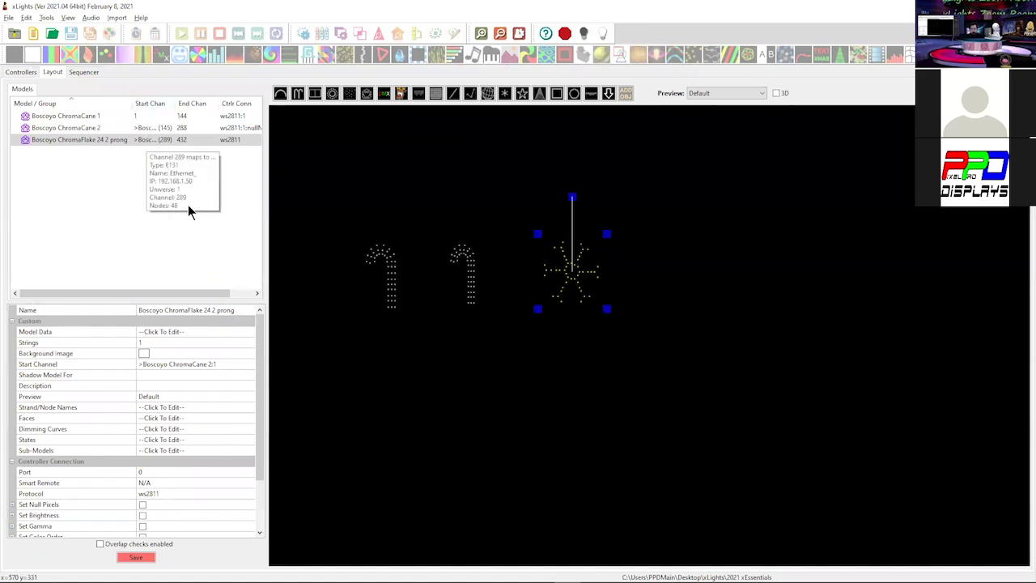
{"action": "left_click_drag", "start_coordinate": [577, 312], "coordinate": [549, 304]}
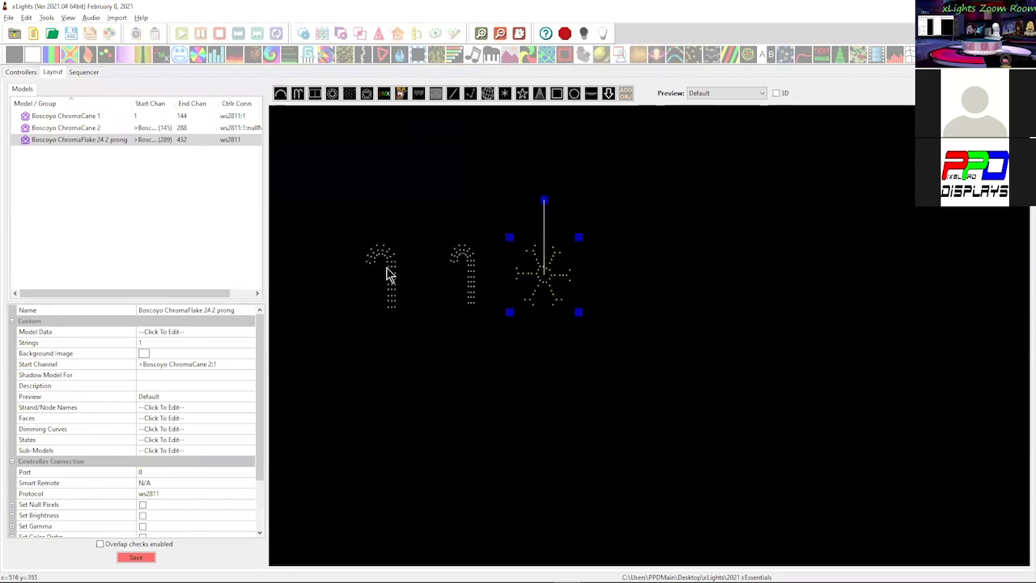
{"action": "left_click_drag", "start_coordinate": [389, 274], "coordinate": [426, 275]}
{"action": "left_click_drag", "start_coordinate": [551, 284], "coordinate": [537, 267]}
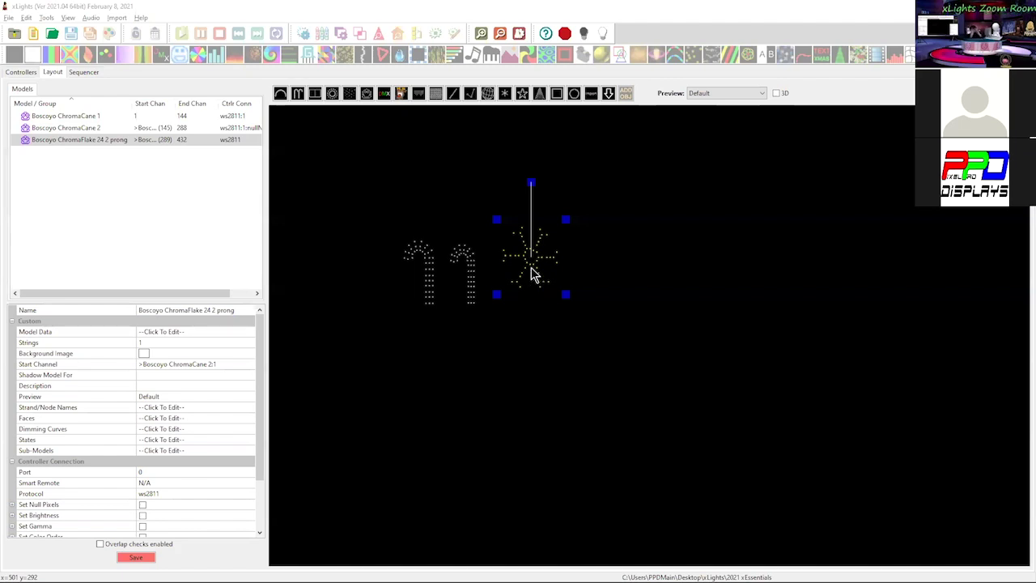
{"action": "left_click_drag", "start_coordinate": [538, 255], "coordinate": [590, 270]}
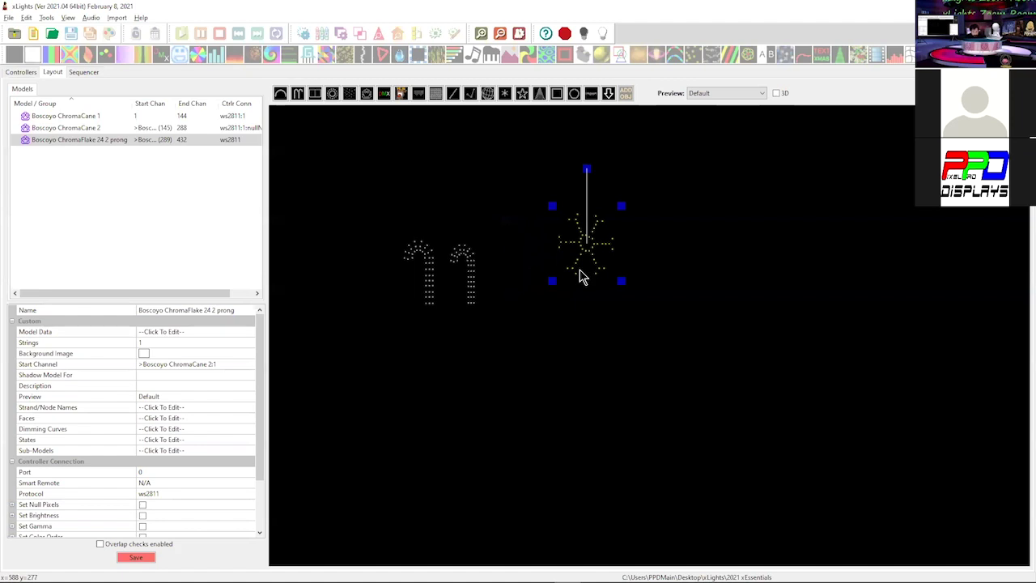
Add a large tree model to the layout, right of the snowflake
{"action": "left_click", "coordinate": [544, 92]}
{"action": "left_click_drag", "start_coordinate": [679, 236], "coordinate": [827, 405]}
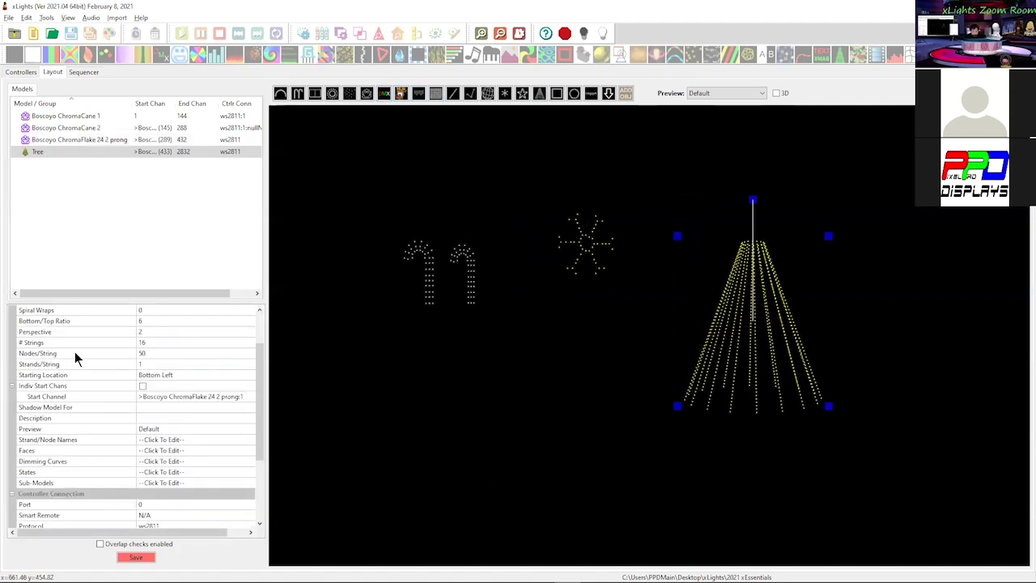
Move the Boscoyo ChromaFlake snowflake closer to the second candy cane
{"action": "left_click", "coordinate": [154, 353]}
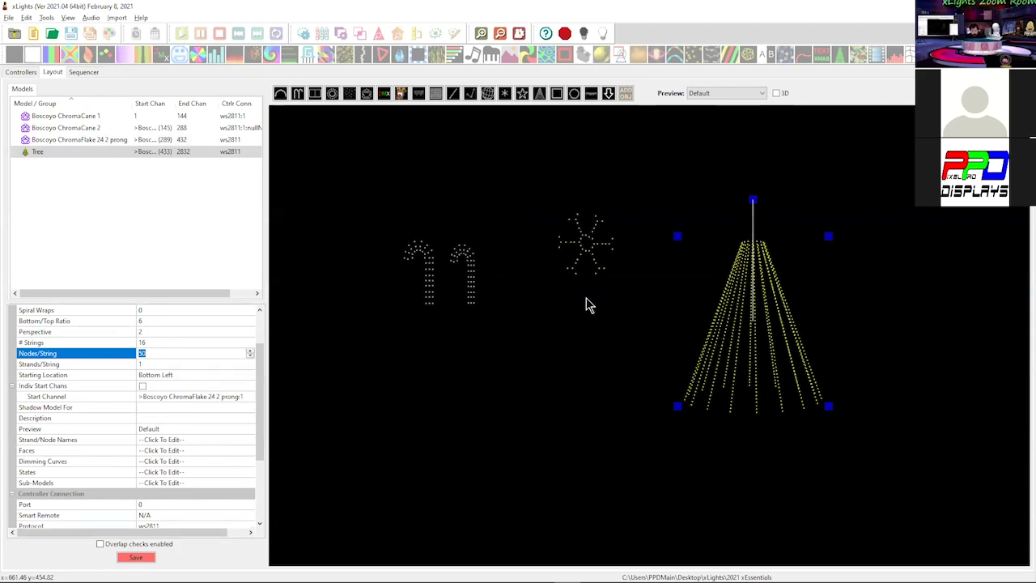
{"action": "left_click_drag", "start_coordinate": [588, 240], "coordinate": [559, 249]}
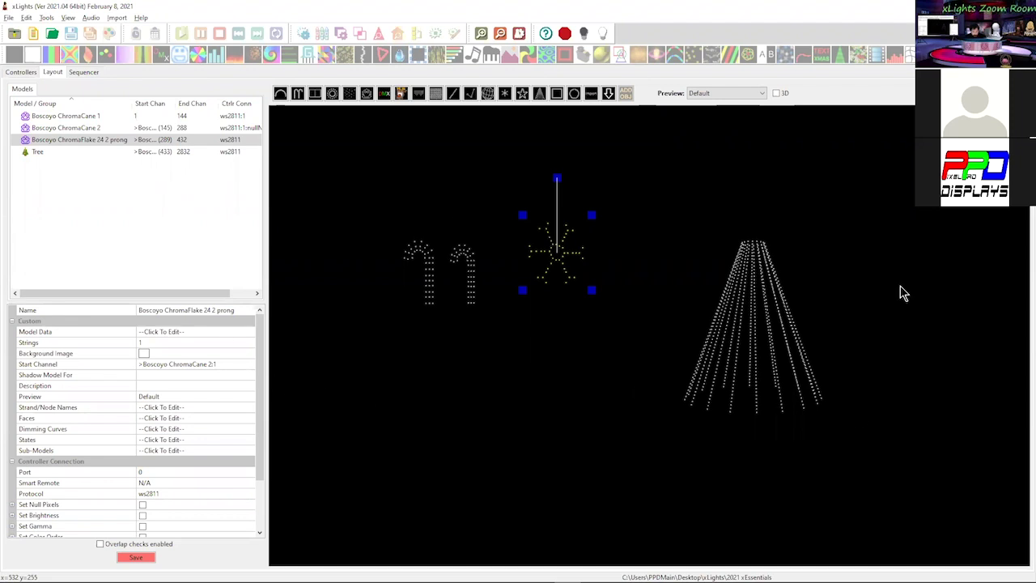
Switch to the slideshow and advance to the "Demo in xLights:" slide
{"action": "key", "text": "alt+Tab"}
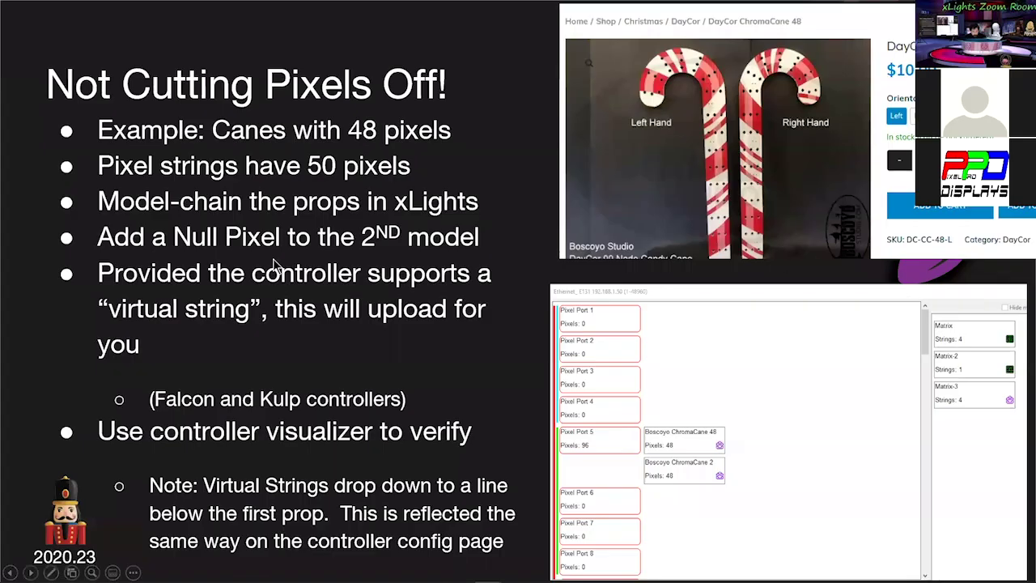
{"action": "left_click", "coordinate": [338, 251]}
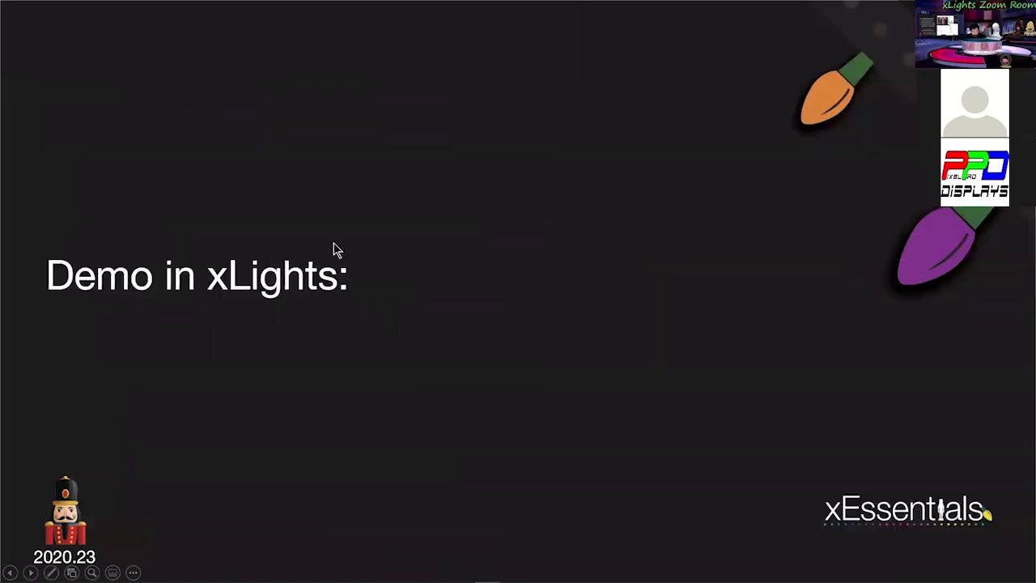
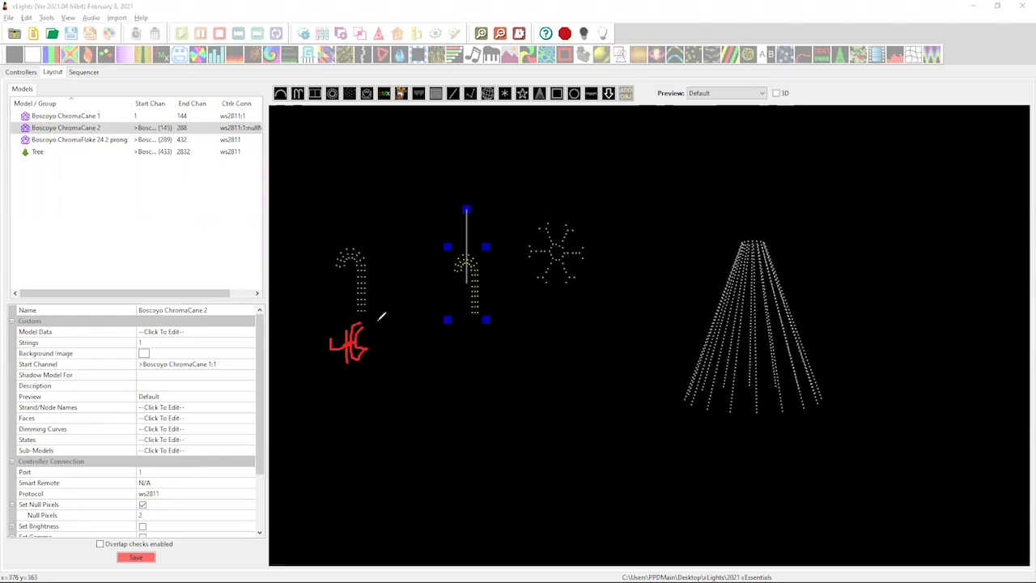
Annotate the two canes in red with null pixel marks, connecting lines and the number 50, and clear the drawing
{"action": "mouse_move", "coordinate": [389, 299]}
{"action": "left_mouse_down"}
{"action": "mouse_move", "coordinate": [410, 298]}
{"action": "mouse_move", "coordinate": [404, 290]}
{"action": "left_mouse_up"}
{"action": "mouse_move", "coordinate": [429, 233]}
{"action": "left_mouse_down"}
{"action": "mouse_move", "coordinate": [420, 406]}
{"action": "mouse_move", "coordinate": [335, 423]}
{"action": "mouse_move", "coordinate": [259, 422]}
{"action": "left_mouse_up"}
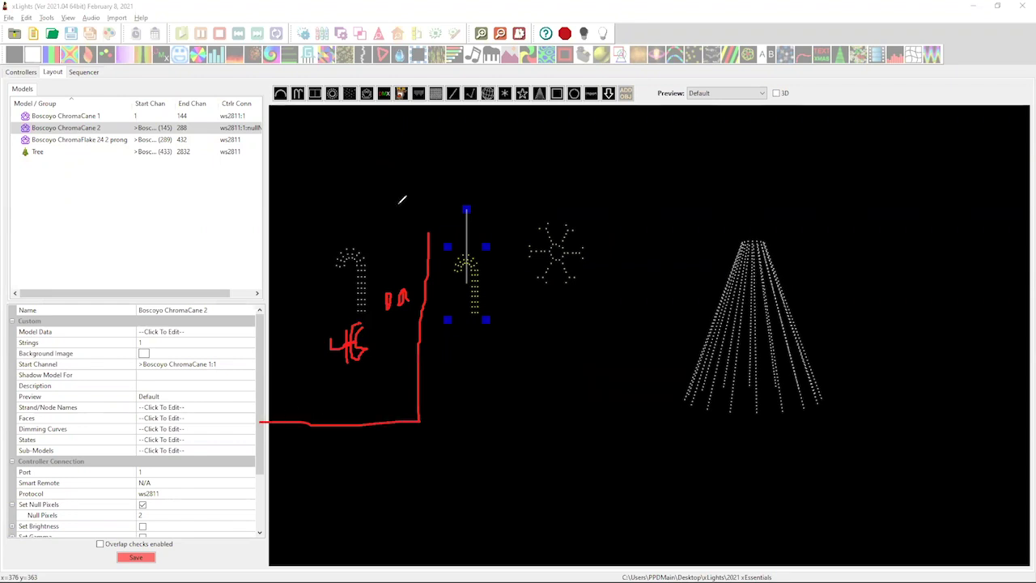
{"action": "mouse_move", "coordinate": [421, 228]}
{"action": "left_mouse_down"}
{"action": "mouse_move", "coordinate": [316, 208]}
{"action": "mouse_move", "coordinate": [319, 219]}
{"action": "left_mouse_up"}
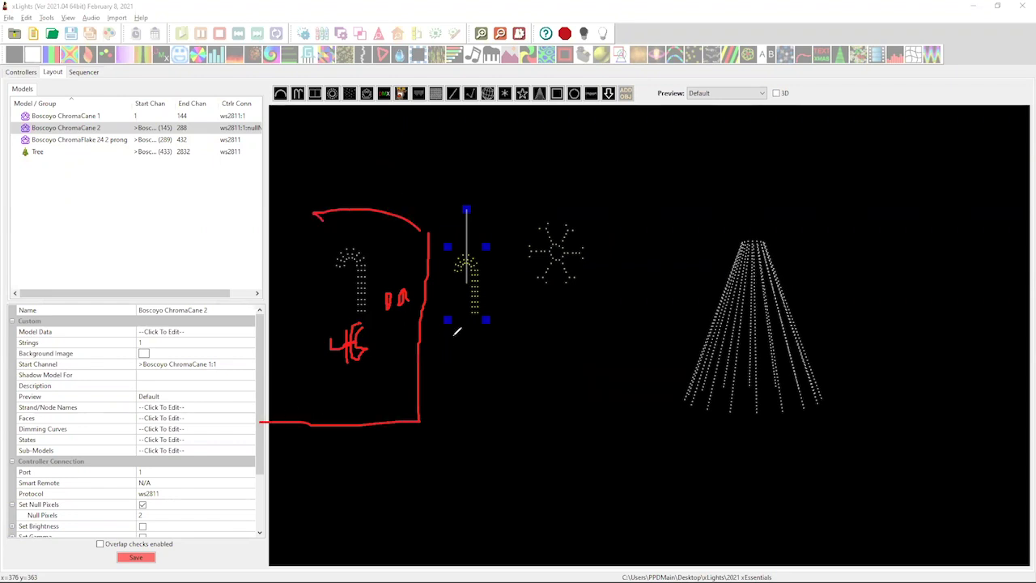
{"action": "mouse_move", "coordinate": [462, 332]}
{"action": "left_mouse_down"}
{"action": "mouse_move", "coordinate": [446, 352]}
{"action": "mouse_move", "coordinate": [417, 342]}
{"action": "mouse_move", "coordinate": [412, 359]}
{"action": "mouse_move", "coordinate": [429, 331]}
{"action": "left_mouse_up"}
{"action": "mouse_move", "coordinate": [474, 161]}
{"action": "left_mouse_down"}
{"action": "mouse_move", "coordinate": [462, 167]}
{"action": "mouse_move", "coordinate": [460, 208]}
{"action": "left_mouse_up"}
{"action": "left_click_drag", "start_coordinate": [488, 169], "coordinate": [489, 172]}
{"action": "left_click_drag", "start_coordinate": [465, 362], "coordinate": [468, 380]}
{"action": "left_click_drag", "start_coordinate": [289, 374], "coordinate": [302, 412]}
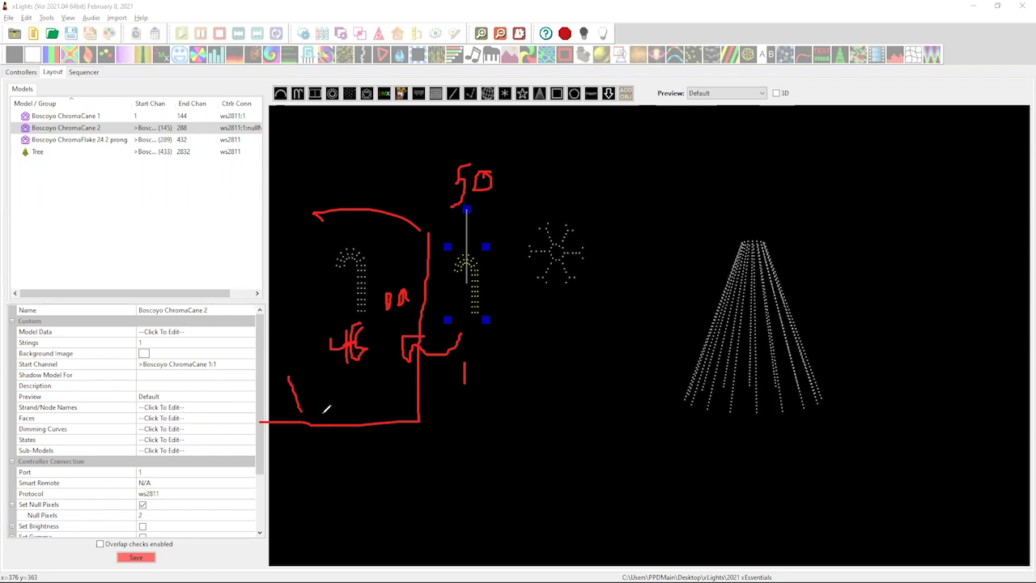
{"action": "left_click_drag", "start_coordinate": [411, 307], "coordinate": [384, 308]}
{"action": "left_click_drag", "start_coordinate": [517, 256], "coordinate": [496, 289]}
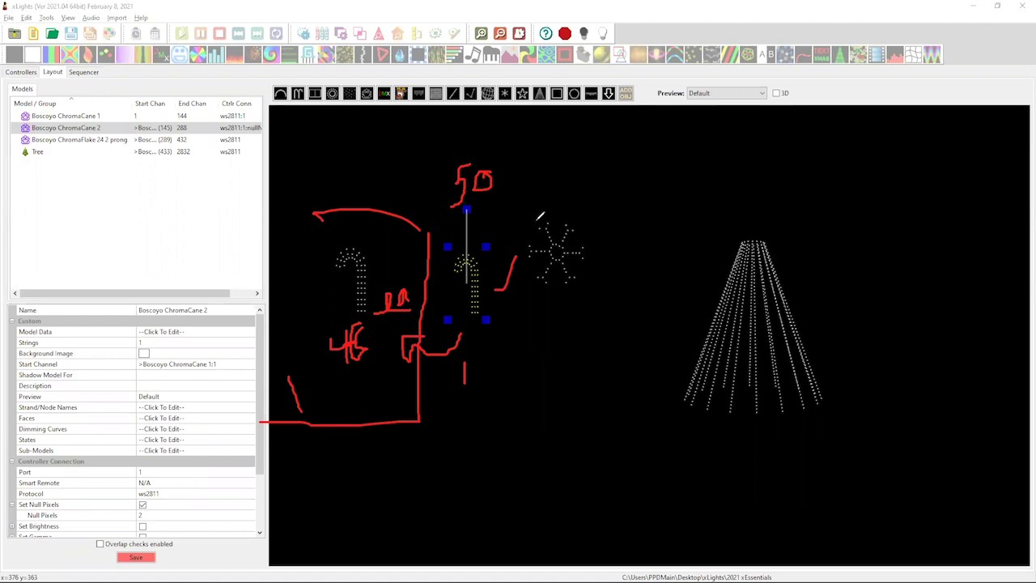
{"action": "left_click_drag", "start_coordinate": [396, 261], "coordinate": [371, 374]}
{"action": "left_click_drag", "start_coordinate": [281, 170], "coordinate": [422, 363]}
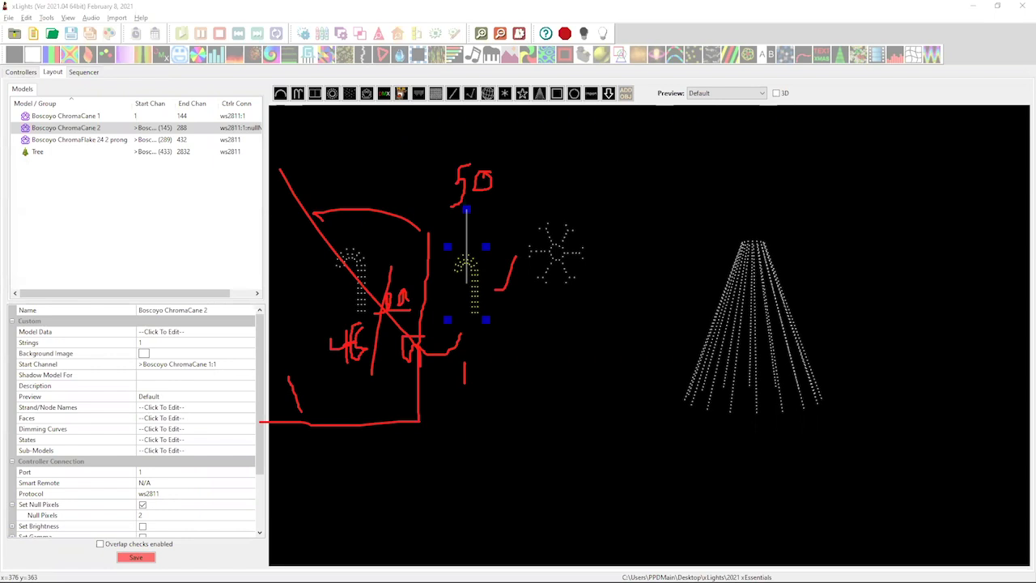
{"action": "key", "text": "Escape"}
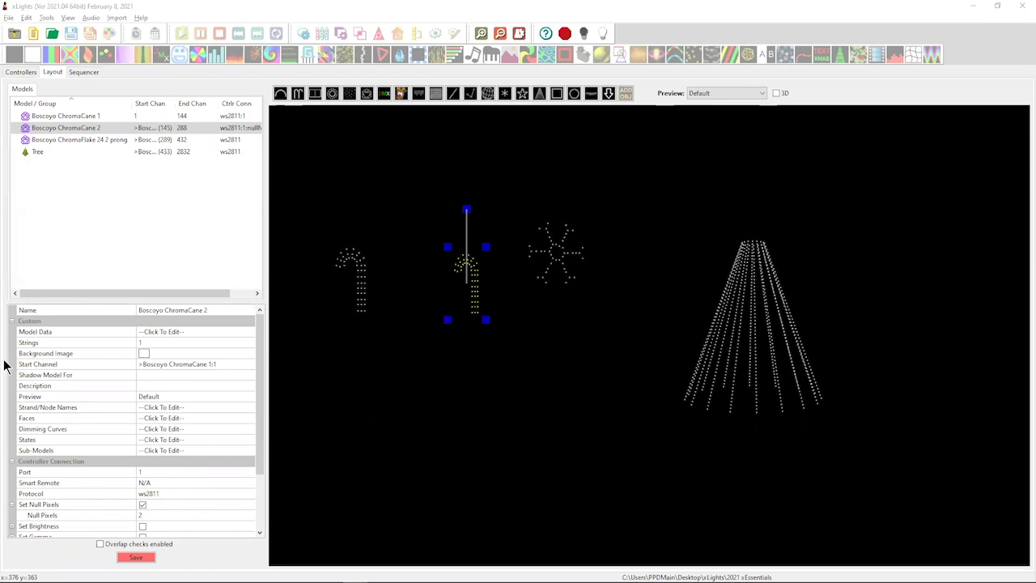
Visualise the Ethernet controller and examine the details of the second cane on Pixel Port 1
{"action": "left_click", "coordinate": [16, 72]}
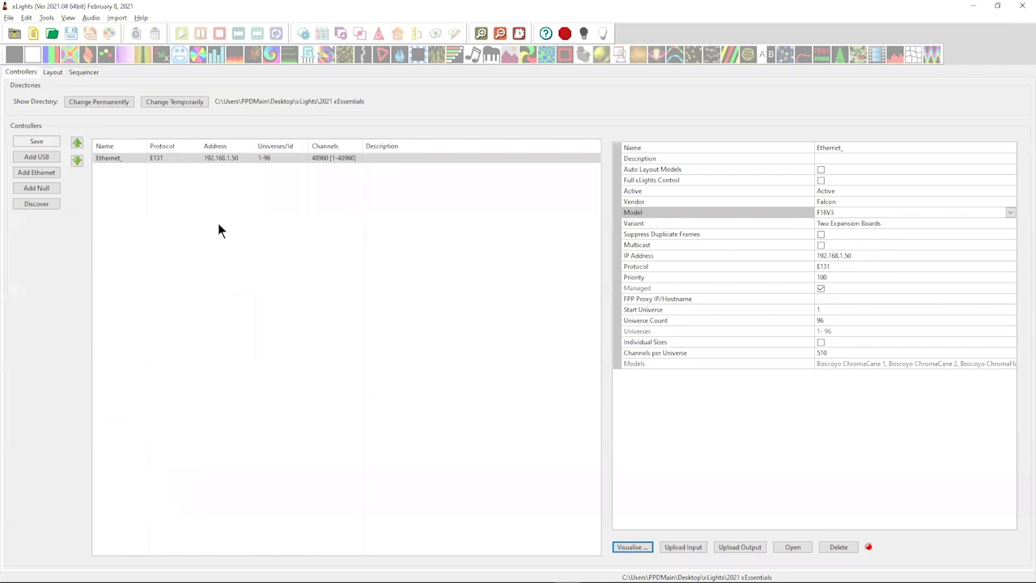
{"action": "left_click", "coordinate": [621, 550]}
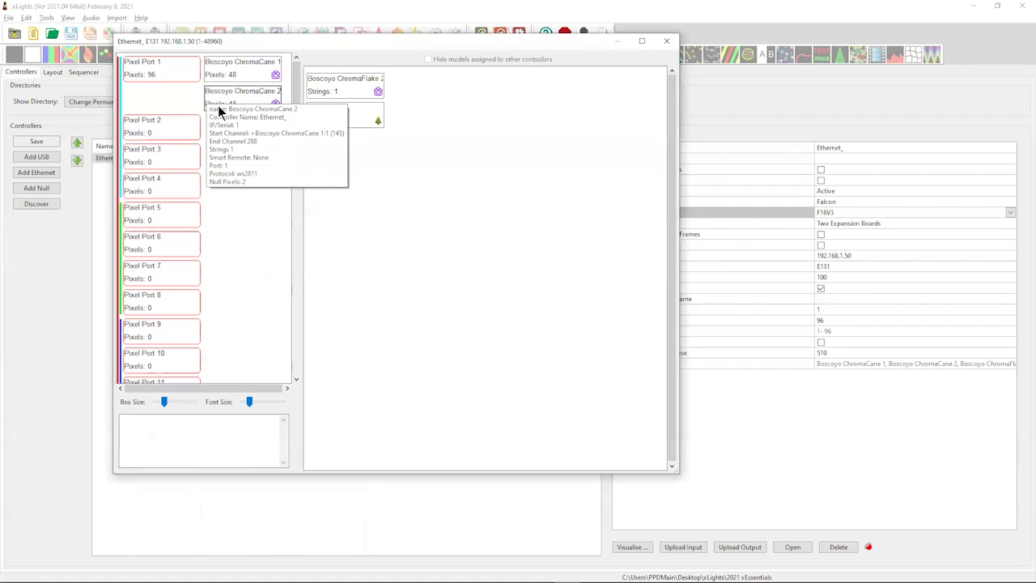
{"action": "left_click", "coordinate": [671, 42]}
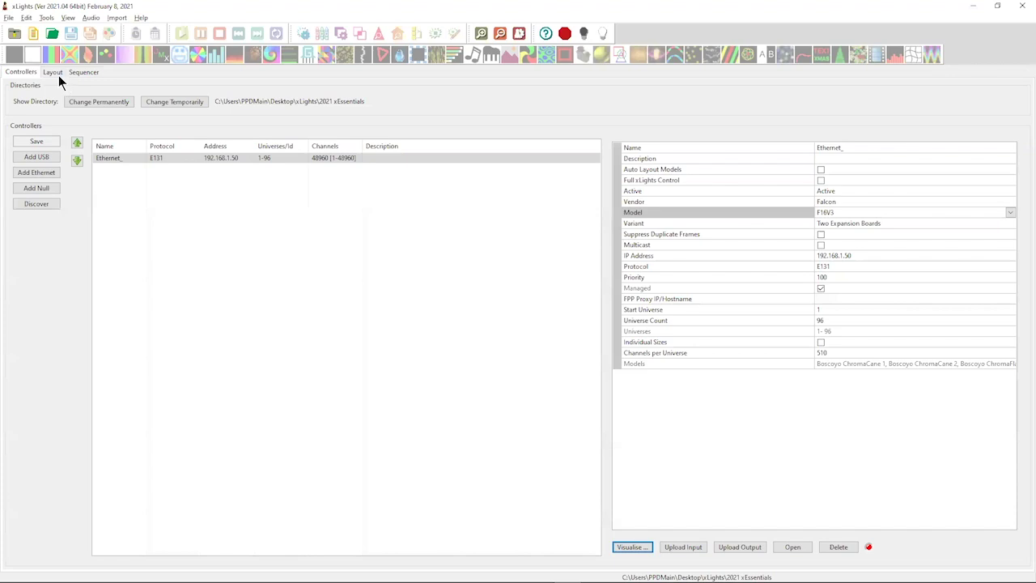
Duplicate the snowflake in the layout and place the copy just right of the original
{"action": "left_click", "coordinate": [53, 72]}
{"action": "left_click", "coordinate": [579, 271]}
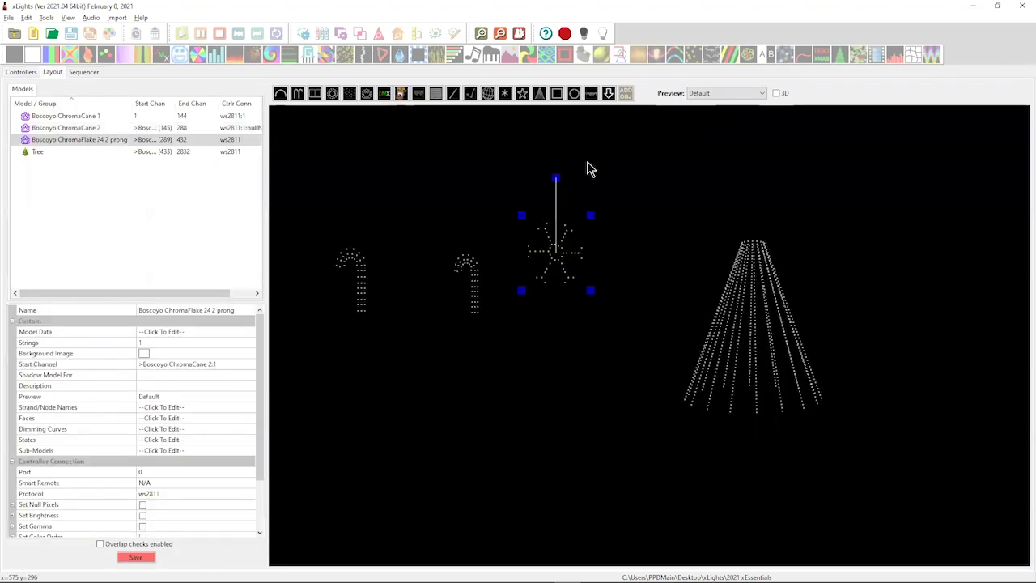
{"action": "key", "text": "ctrl+c"}
{"action": "key", "text": "ctrl+v"}
{"action": "left_click_drag", "start_coordinate": [590, 297], "coordinate": [624, 255]}
Assign both snowflakes to controller port 3
{"action": "left_click", "coordinate": [550, 257]}
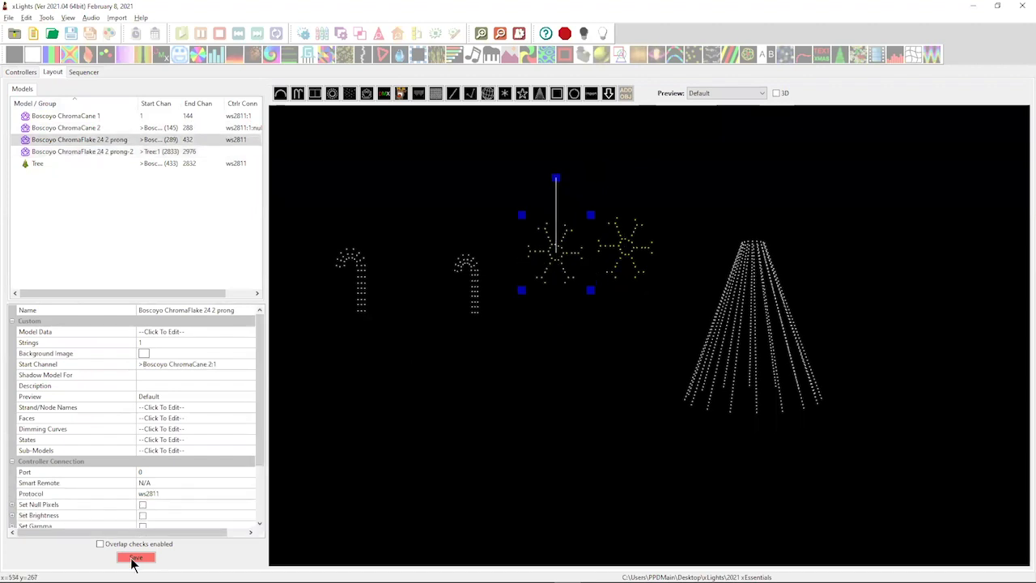
{"action": "left_click", "coordinate": [188, 472]}
{"action": "type", "text": "3"}
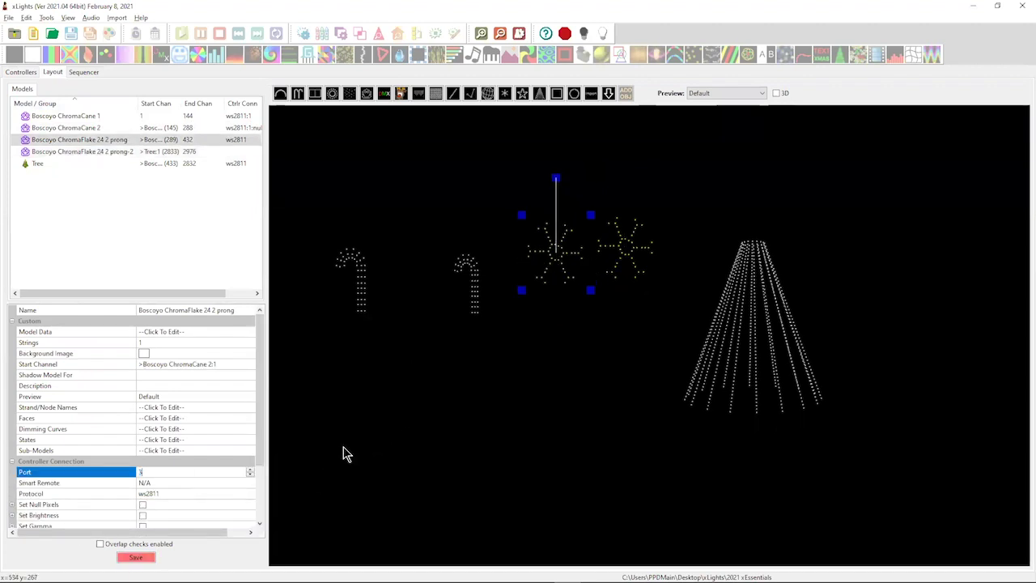
{"action": "key", "text": "Return"}
{"action": "left_click", "coordinate": [617, 257]}
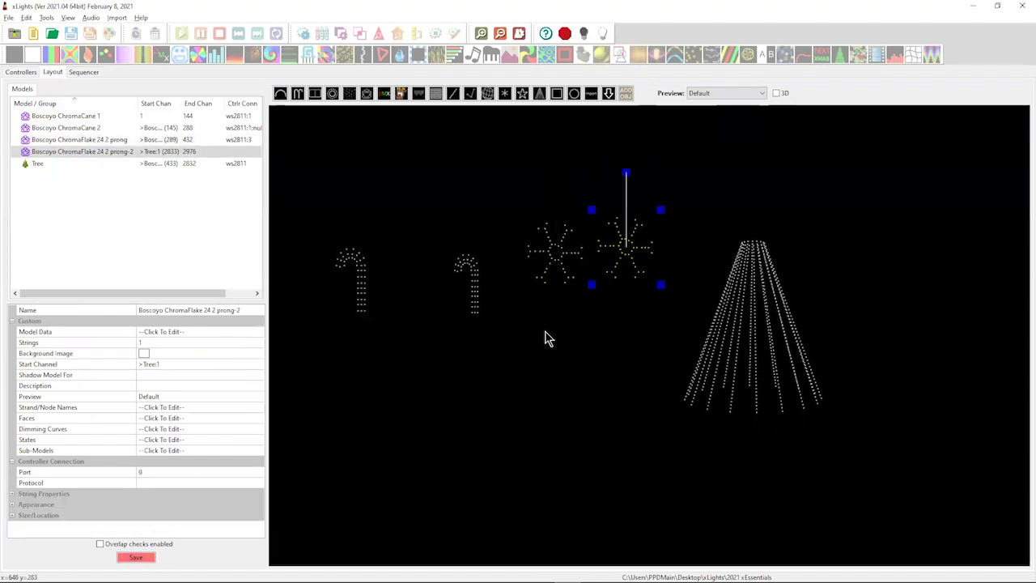
{"action": "left_click", "coordinate": [167, 469]}
{"action": "key", "text": "Return"}
Move both snowflakes up and to the left, side by side above the second cane
{"action": "left_click_drag", "start_coordinate": [523, 273], "coordinate": [509, 224]}
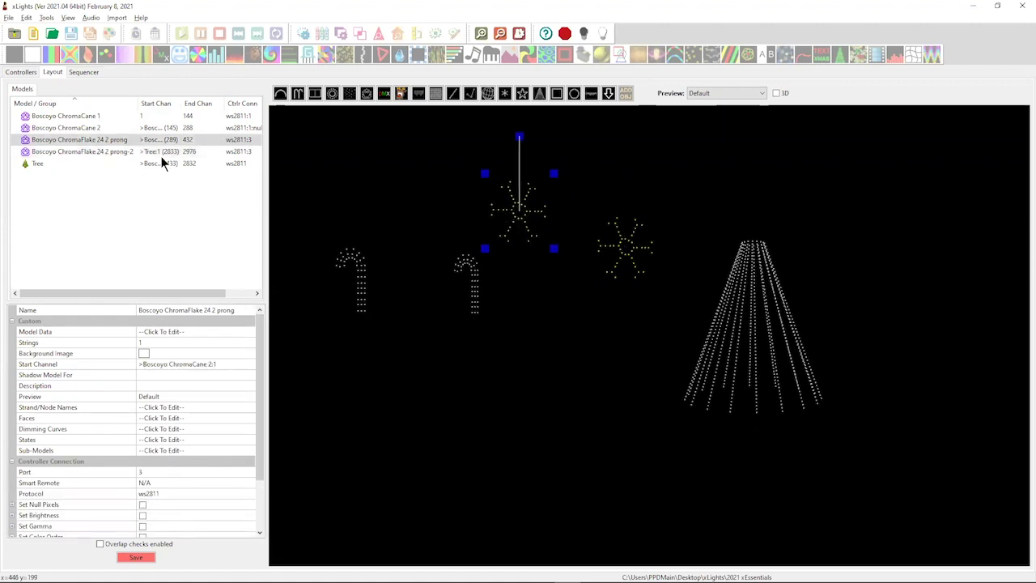
{"action": "left_click_drag", "start_coordinate": [629, 248], "coordinate": [592, 211]}
Visualise the Ethernet controller, widen the port area and examine how the snowflakes are assigned on Pixel Port 3
{"action": "left_click", "coordinate": [21, 71]}
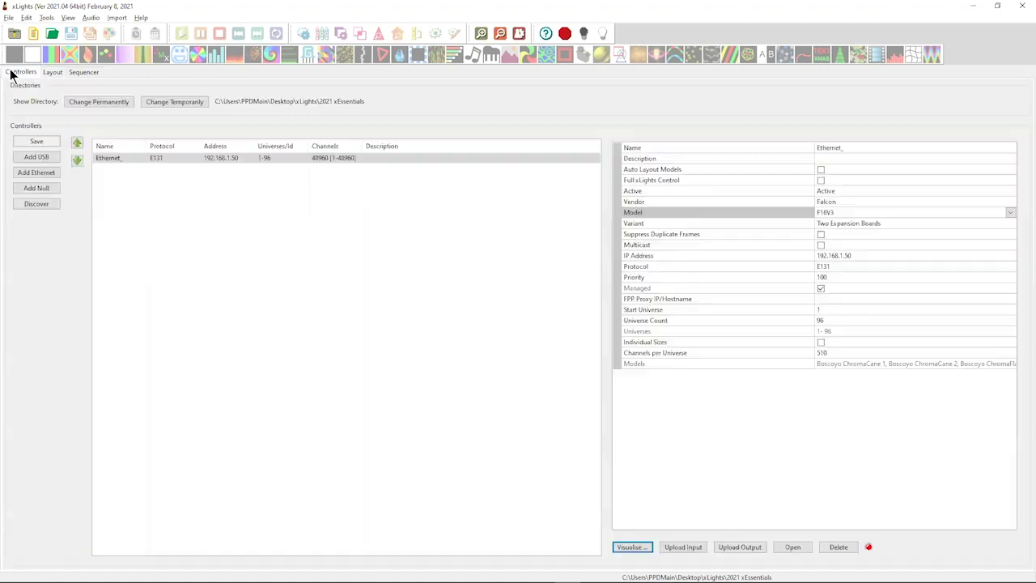
{"action": "left_click", "coordinate": [631, 546]}
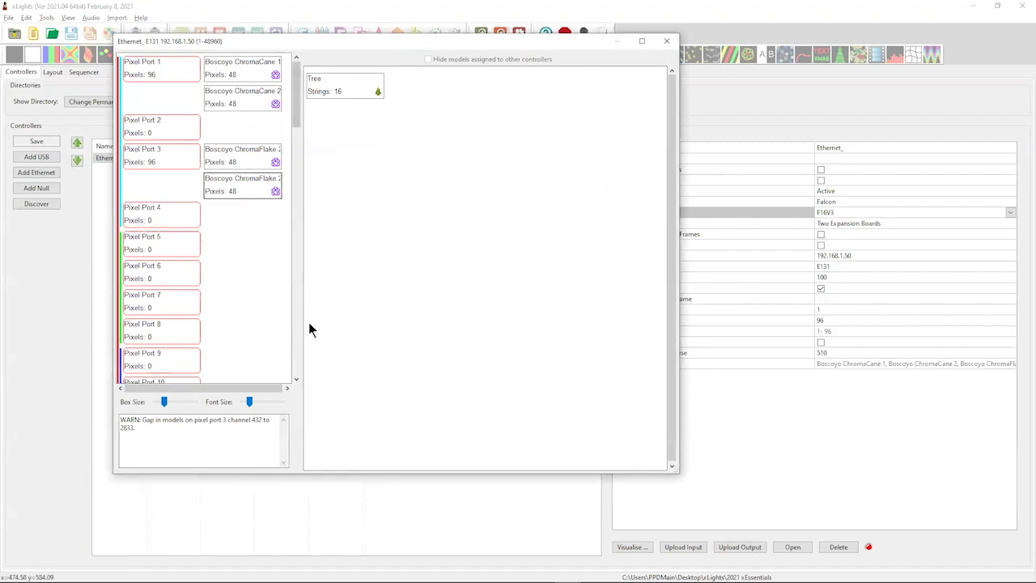
{"action": "left_click_drag", "start_coordinate": [304, 319], "coordinate": [549, 330]}
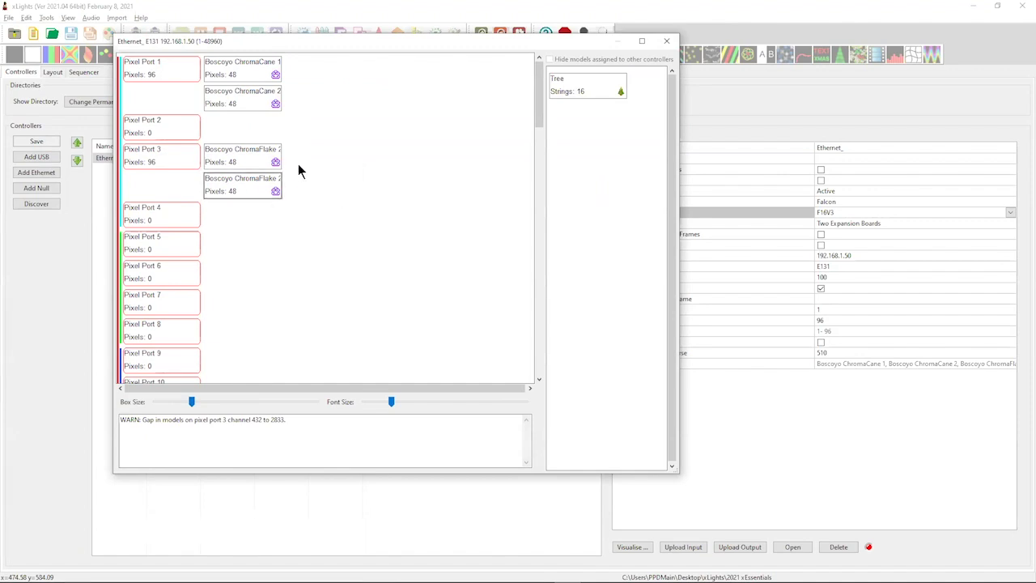
{"action": "left_click", "coordinate": [670, 40]}
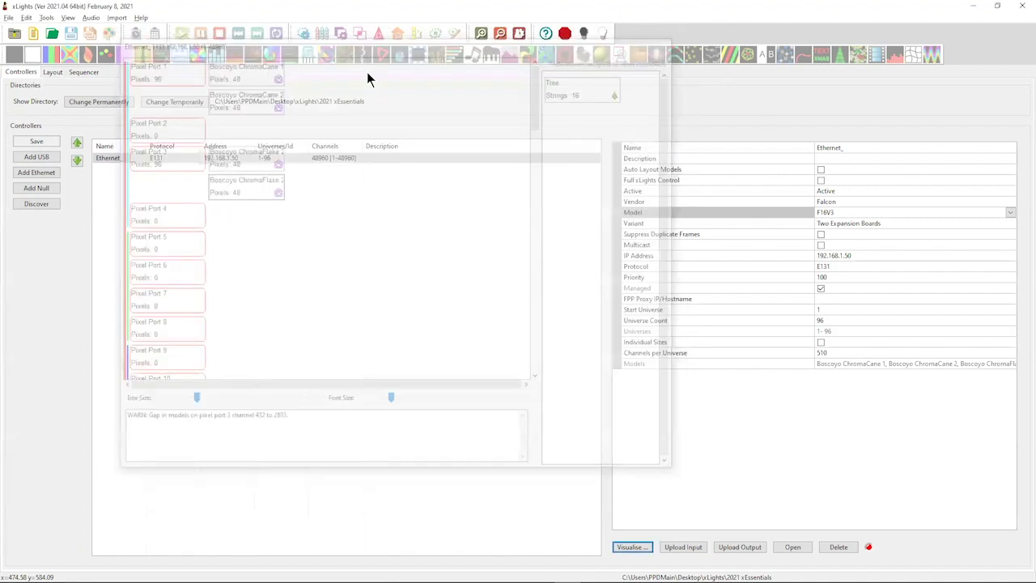
Enable Set Null Pixels on the second snowflake
{"action": "left_click", "coordinate": [53, 72]}
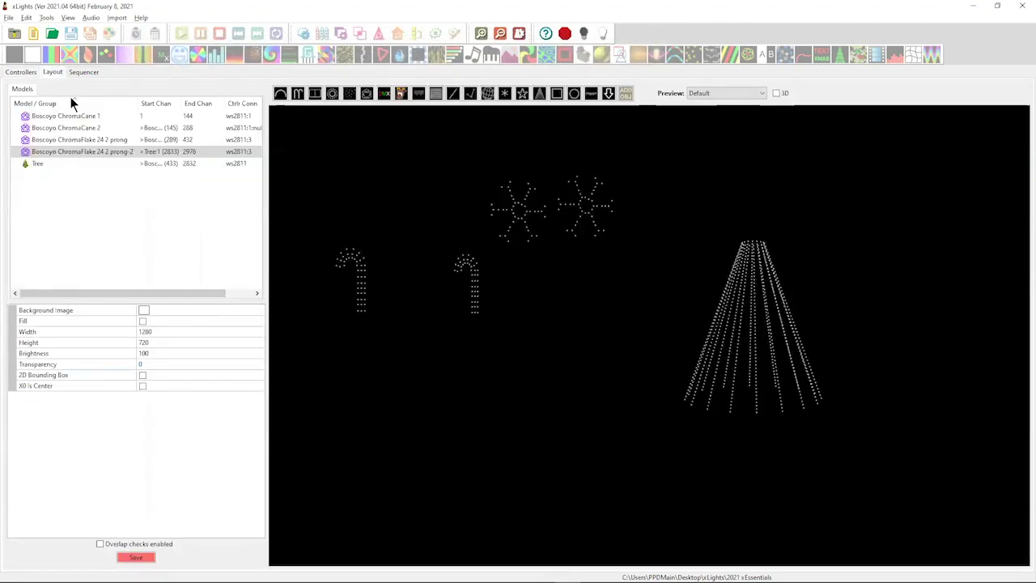
{"action": "left_click", "coordinate": [509, 204]}
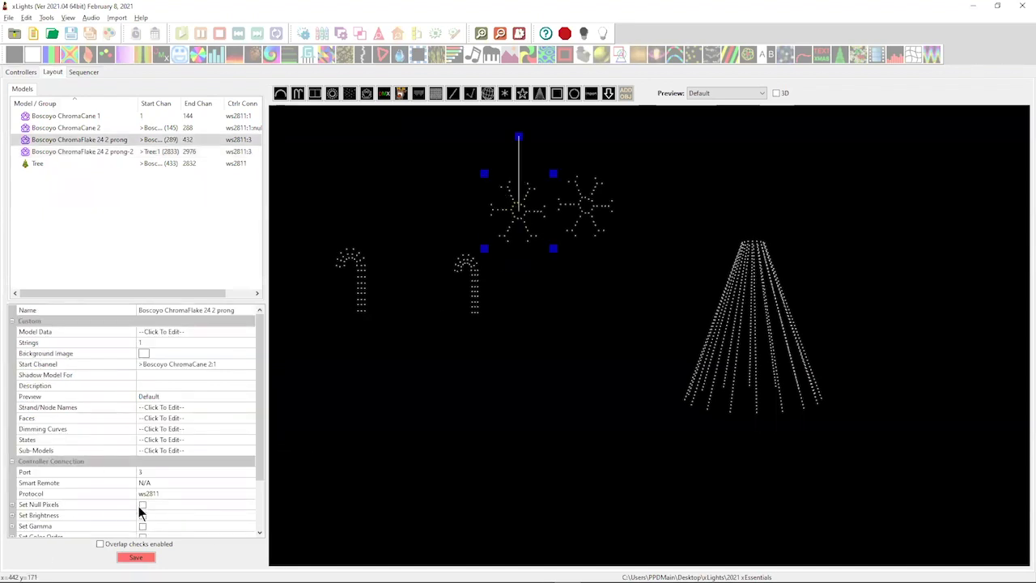
{"action": "left_click", "coordinate": [595, 213]}
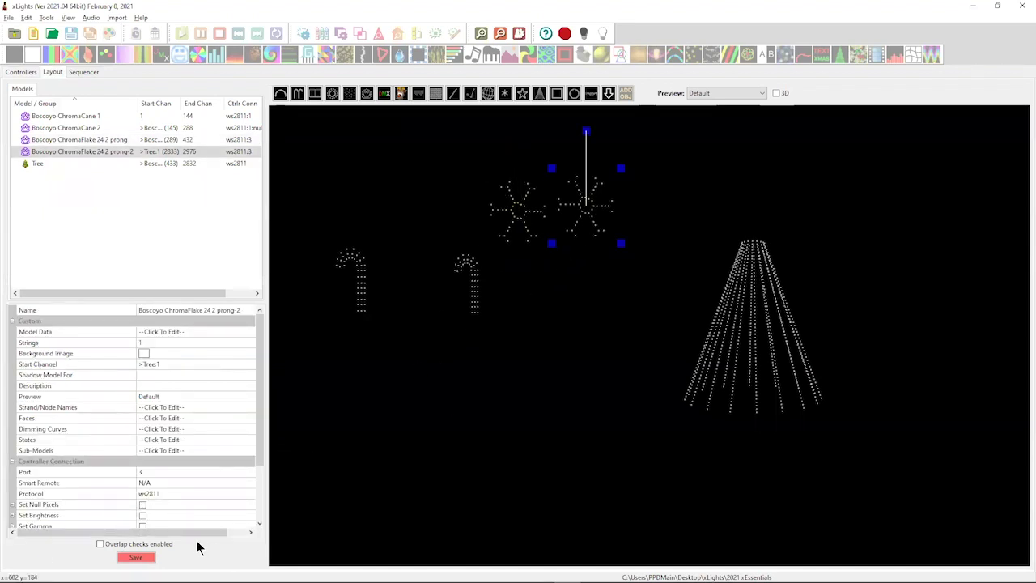
{"action": "left_click", "coordinate": [142, 505]}
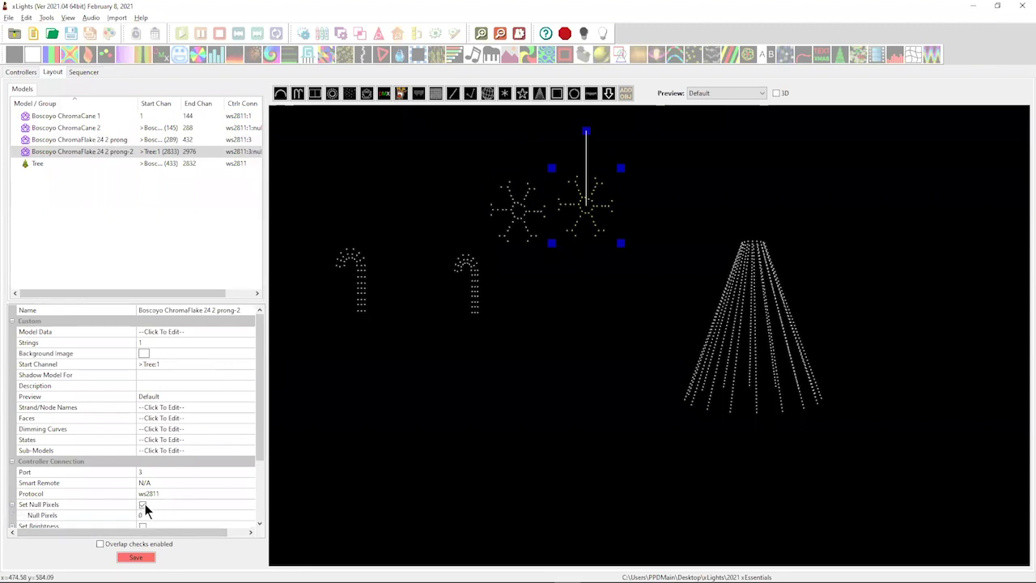
Visualise the controller again and examine the start channel and port details of both snowflakes on Pixel Port 3
{"action": "left_click", "coordinate": [23, 72]}
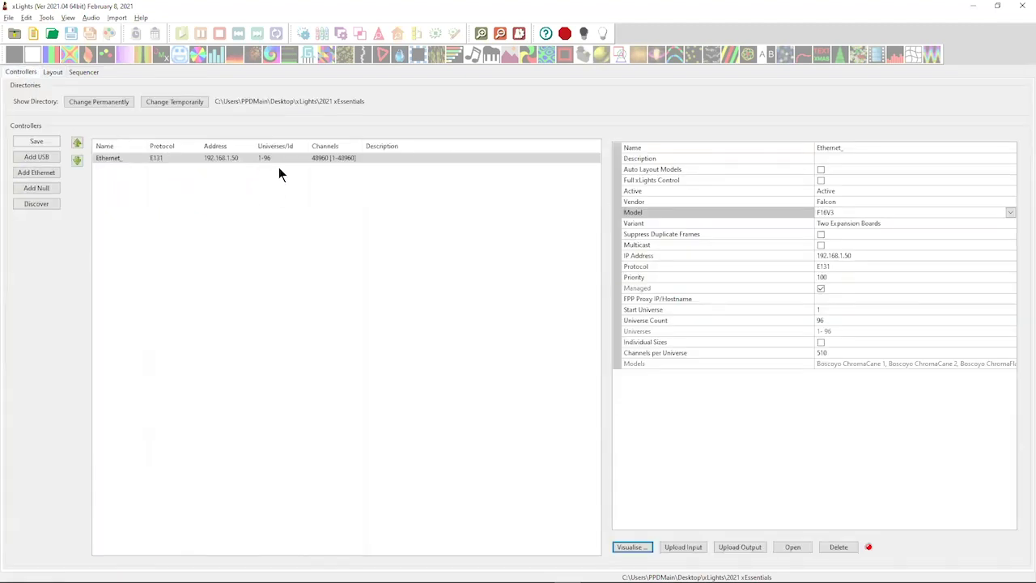
{"action": "left_click", "coordinate": [628, 547]}
{"action": "mouse_move", "coordinate": [275, 165]}
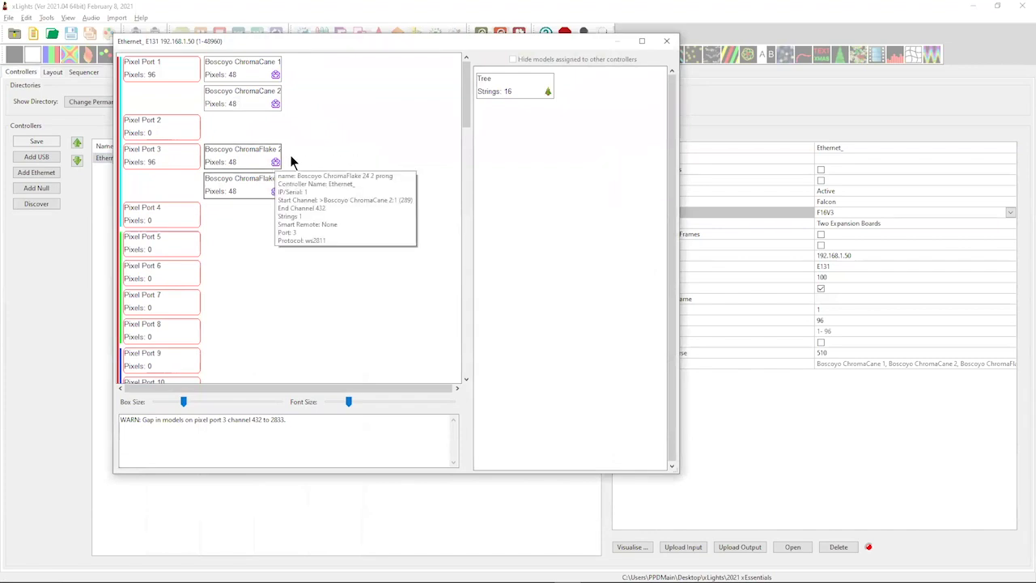
{"action": "mouse_move", "coordinate": [227, 185]}
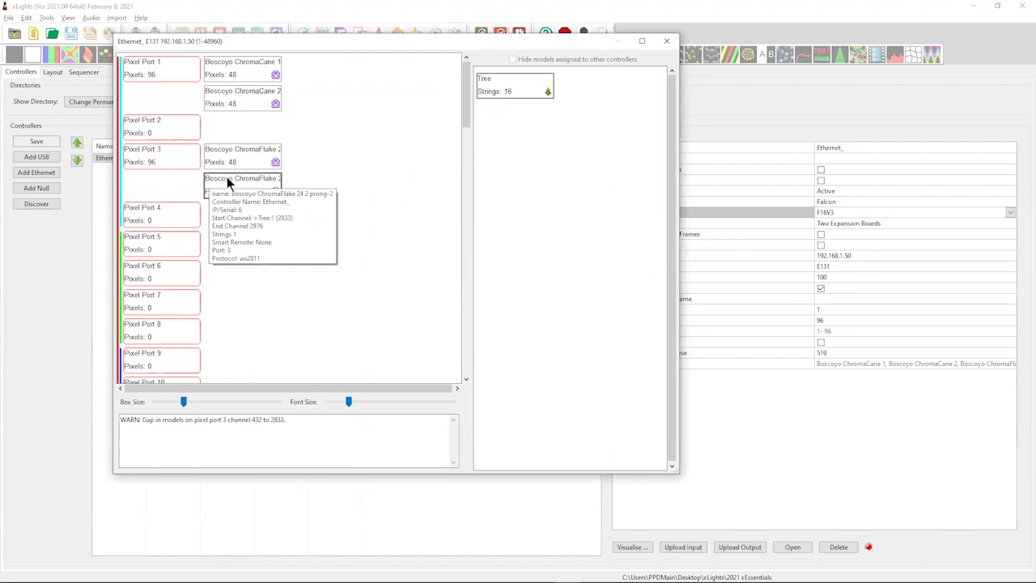
{"action": "left_click", "coordinate": [667, 41]}
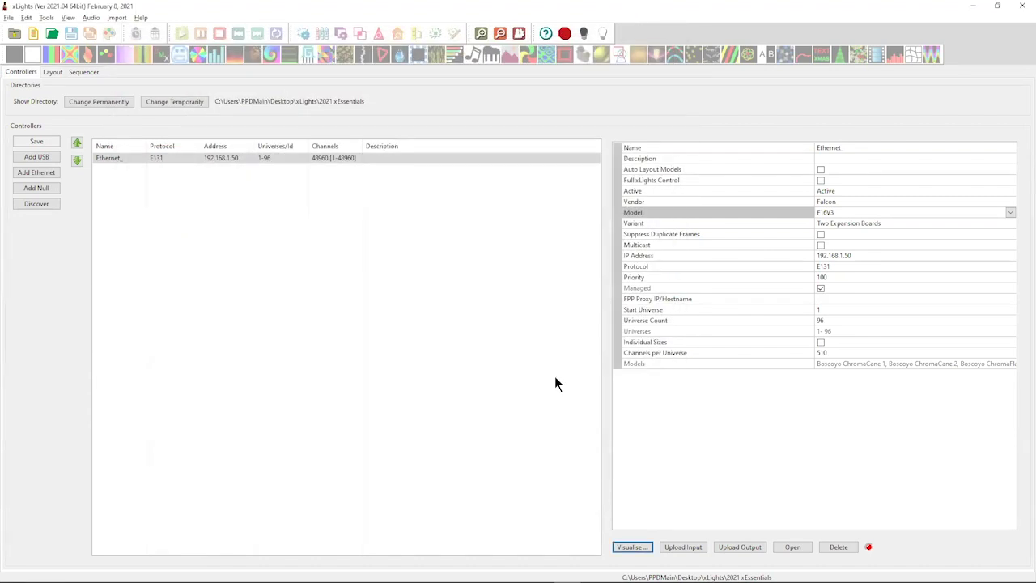
Open the second snowflake's Start Channel for editing
{"action": "left_click", "coordinate": [50, 72]}
{"action": "left_click", "coordinate": [572, 224]}
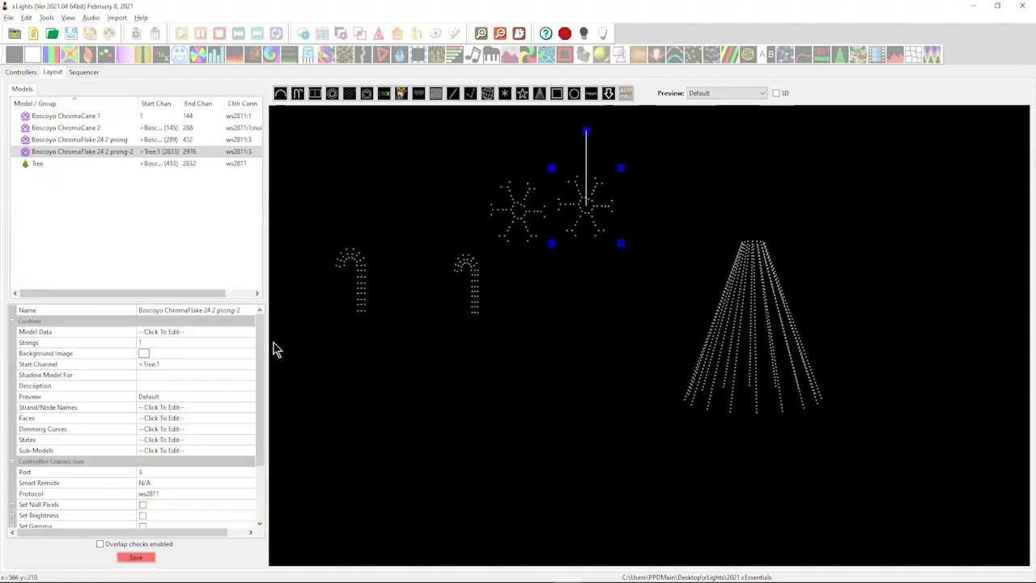
{"action": "left_click", "coordinate": [149, 373]}
{"action": "left_click", "coordinate": [146, 364]}
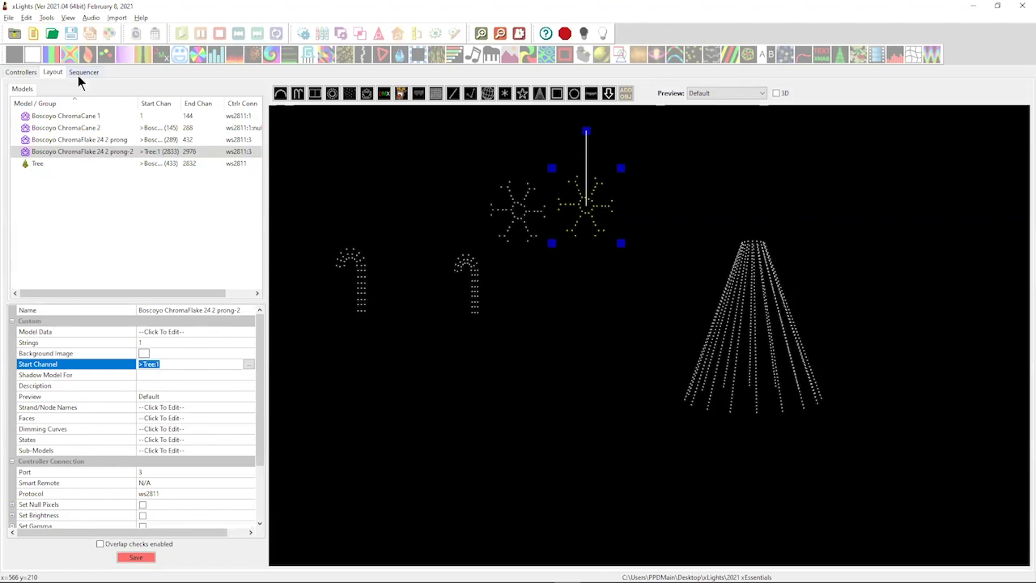
Visualise the Ethernet controller and highlight part of the warning text about Pixel Port 3
{"action": "left_click", "coordinate": [22, 72]}
{"action": "left_click", "coordinate": [618, 550]}
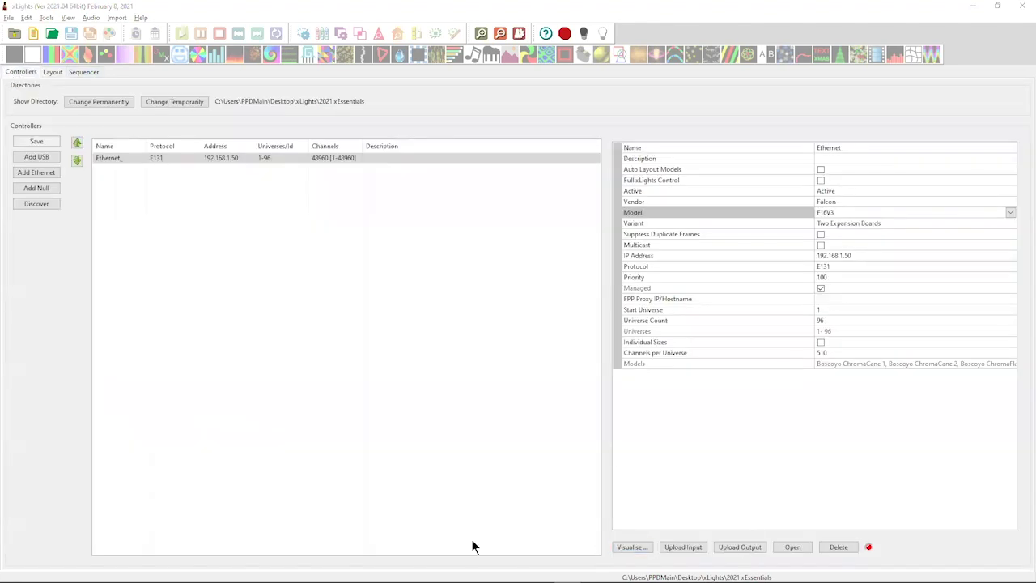
{"action": "left_click_drag", "start_coordinate": [134, 420], "coordinate": [256, 419]}
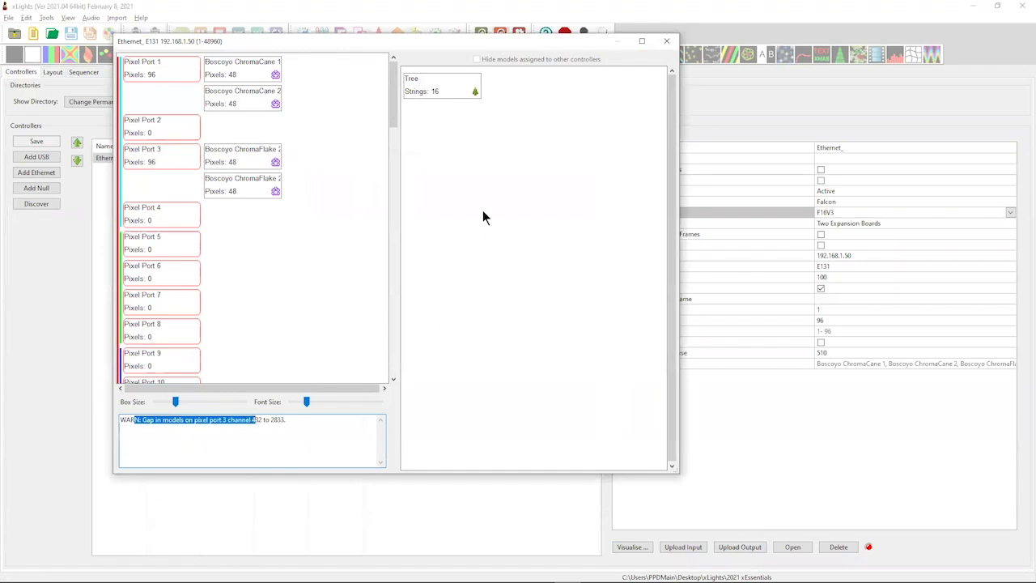
Close the controller visualiser and delete the Tree and the second snowflake from the layout
{"action": "left_click", "coordinate": [666, 40]}
{"action": "left_click", "coordinate": [52, 72]}
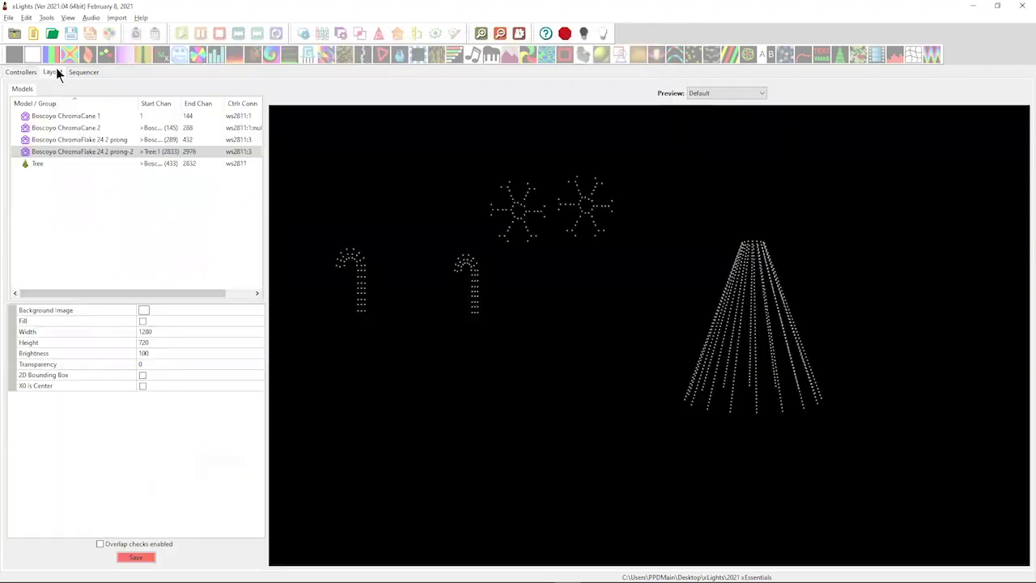
{"action": "left_click", "coordinate": [583, 235]}
{"action": "left_click", "coordinate": [527, 224]}
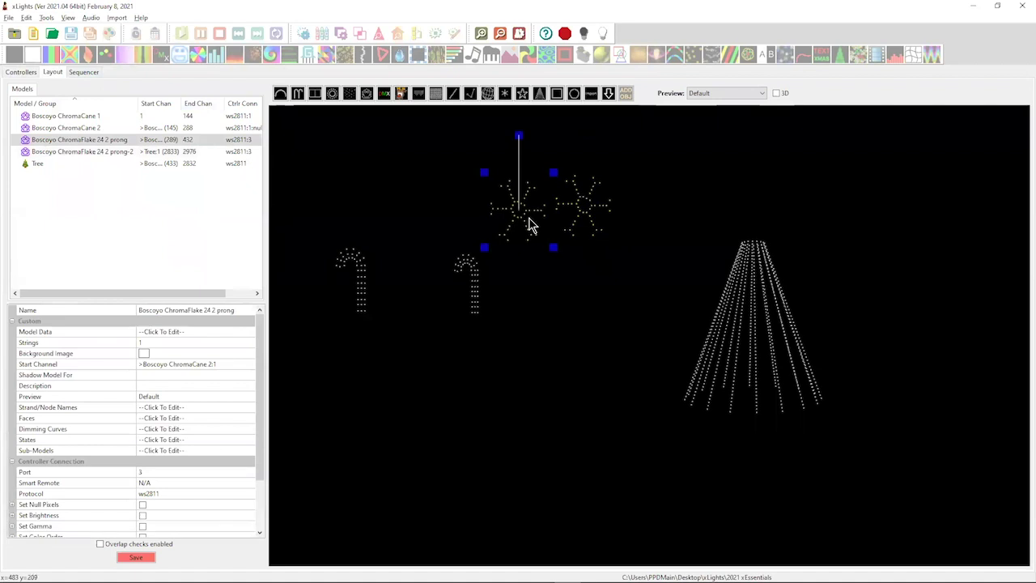
{"action": "left_click", "coordinate": [588, 219]}
{"action": "left_click", "coordinate": [748, 279]}
{"action": "key", "text": "Delete"}
{"action": "key", "text": "Return"}
{"action": "key", "text": "Delete"}
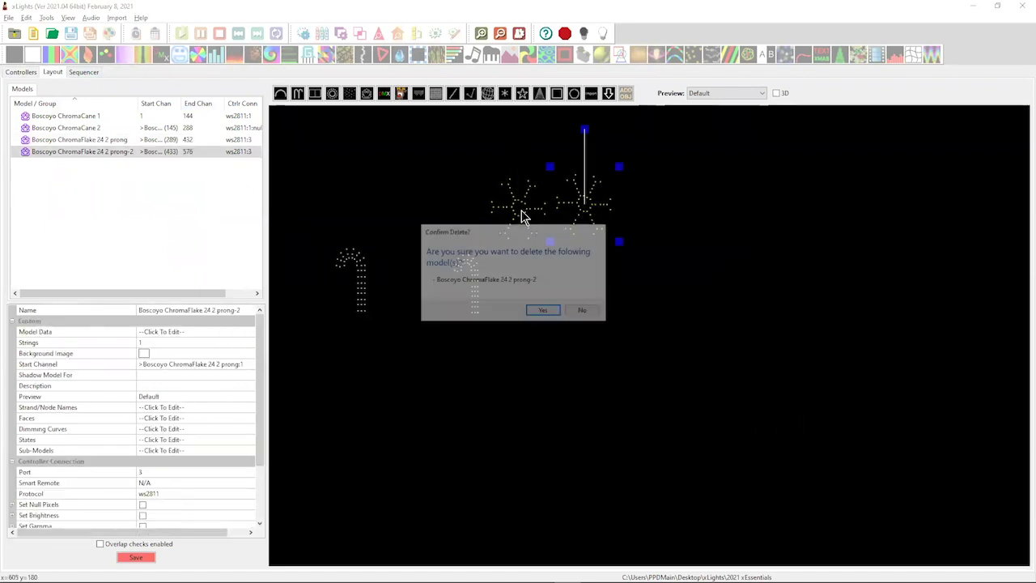
{"action": "key", "text": "Return"}
{"action": "key", "text": "Escape"}
Paste a copy of the remaining Boscoyo ChromaFlake snowflake and place it to the right of the original
{"action": "left_click", "coordinate": [525, 207]}
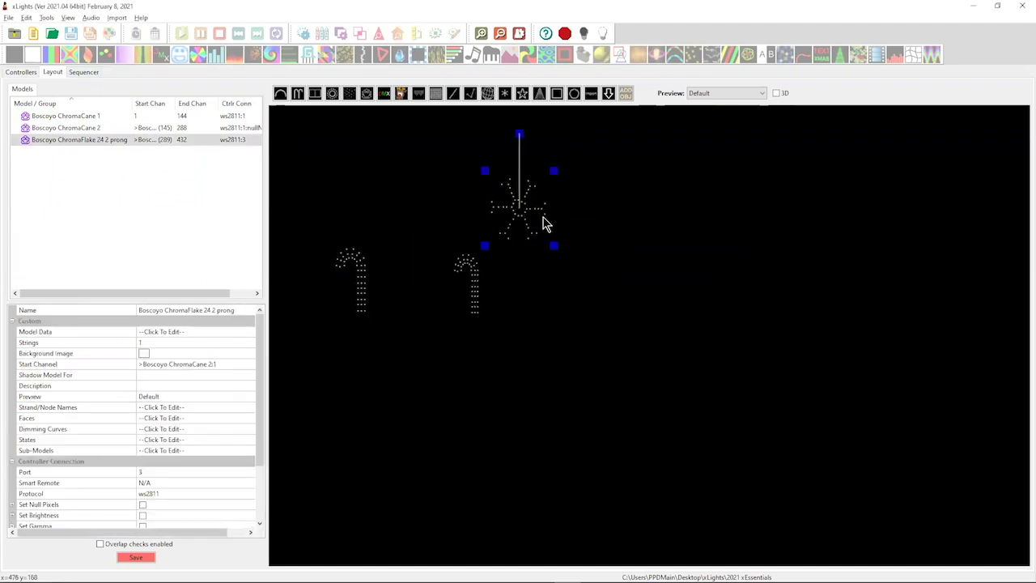
{"action": "key", "text": "ctrl+v"}
{"action": "left_click_drag", "start_coordinate": [576, 257], "coordinate": [603, 217]}
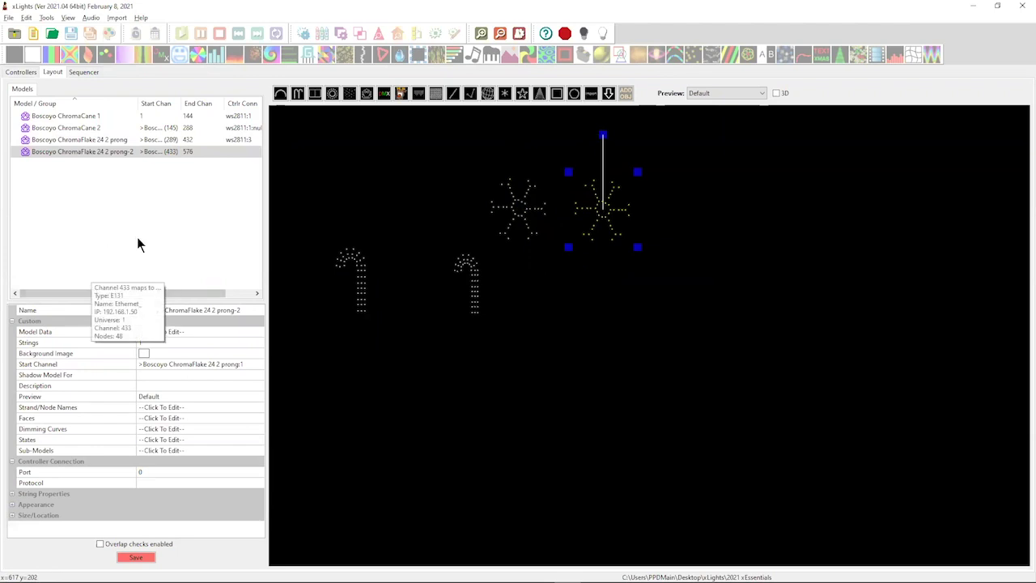
{"action": "left_click_drag", "start_coordinate": [607, 228], "coordinate": [718, 251]}
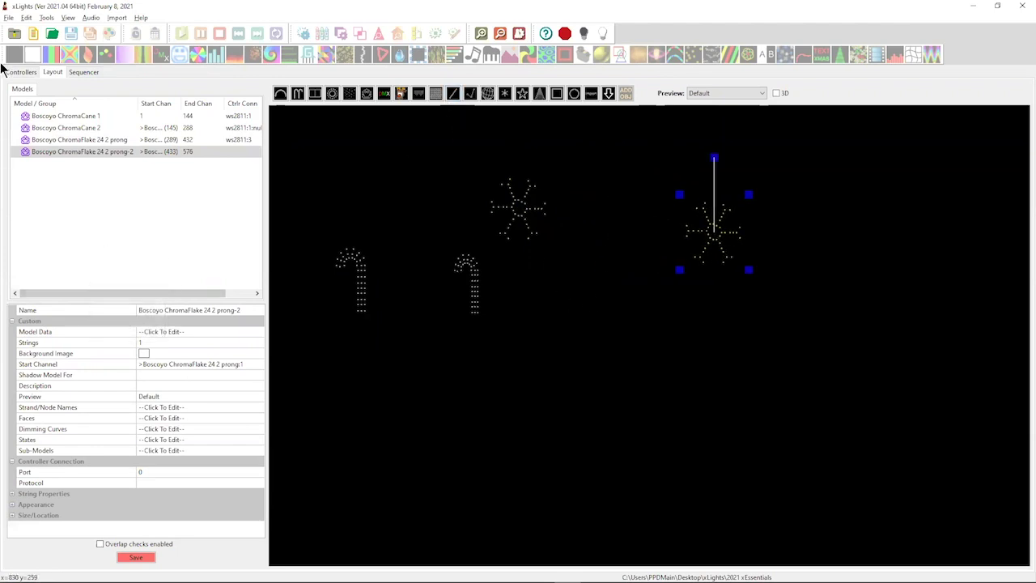
{"action": "left_click", "coordinate": [21, 72]}
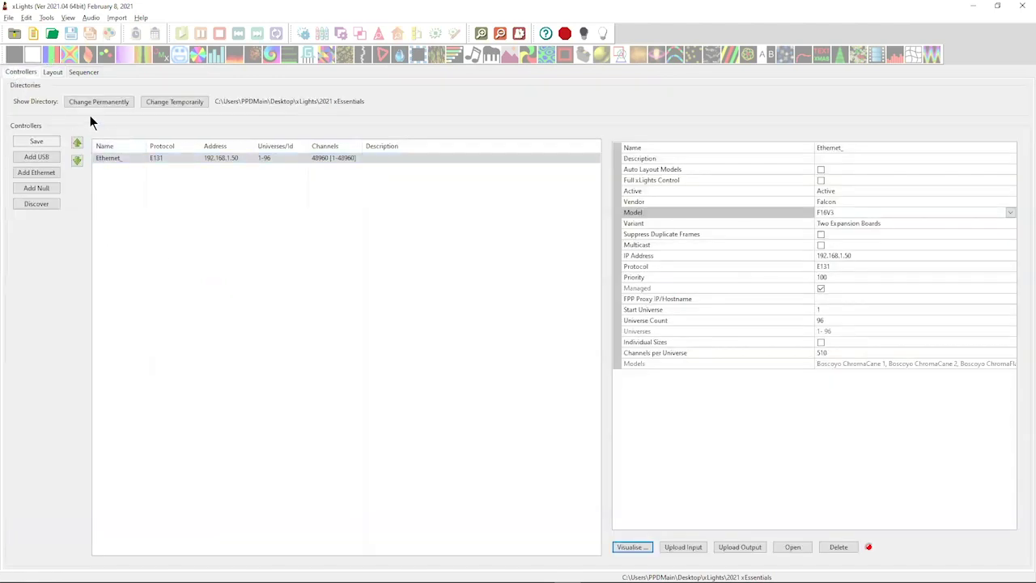
{"action": "left_click", "coordinate": [55, 73]}
{"action": "left_click_drag", "start_coordinate": [607, 351], "coordinate": [654, 365]}
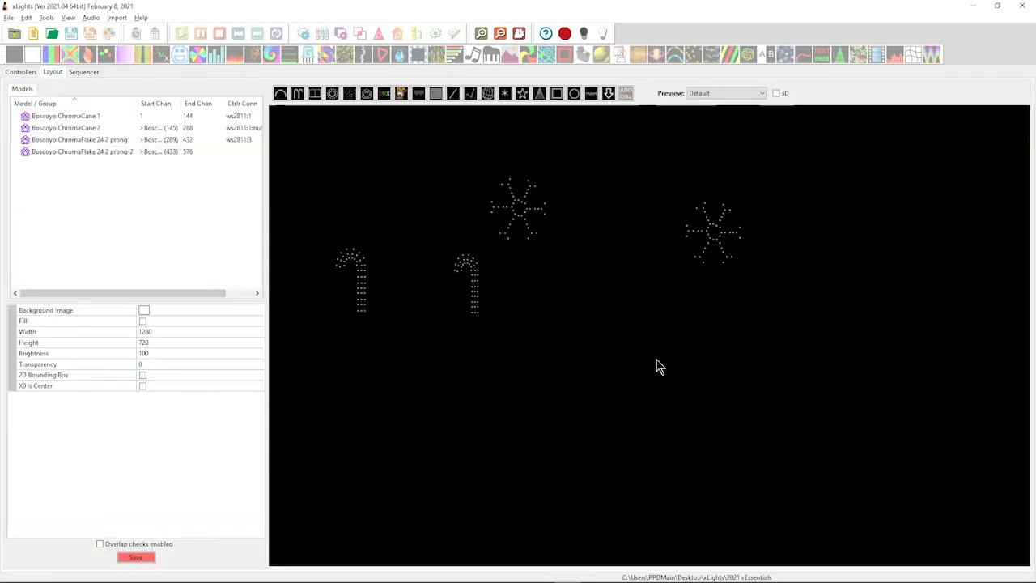
{"action": "left_click_drag", "start_coordinate": [716, 243], "coordinate": [672, 201]}
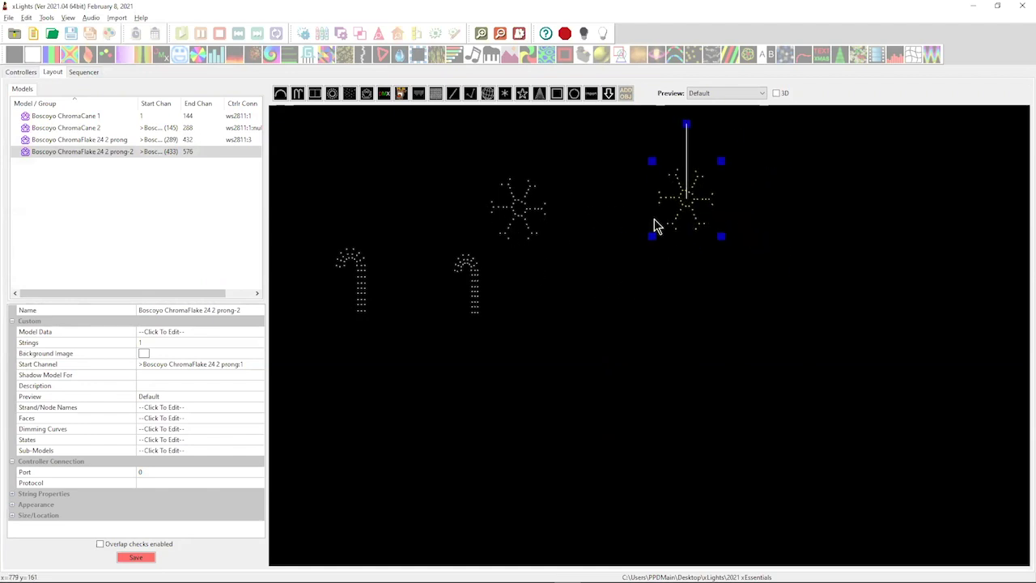
Visualise the Ethernet controller to check where the new snowflake copy is assigned, and close the view
{"action": "left_click", "coordinate": [26, 73]}
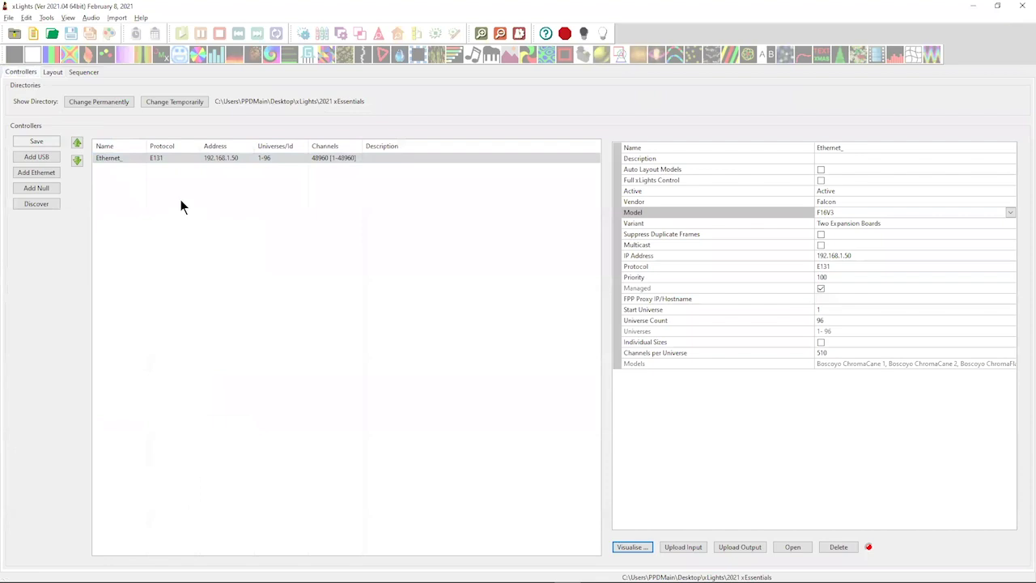
{"action": "left_click", "coordinate": [630, 547]}
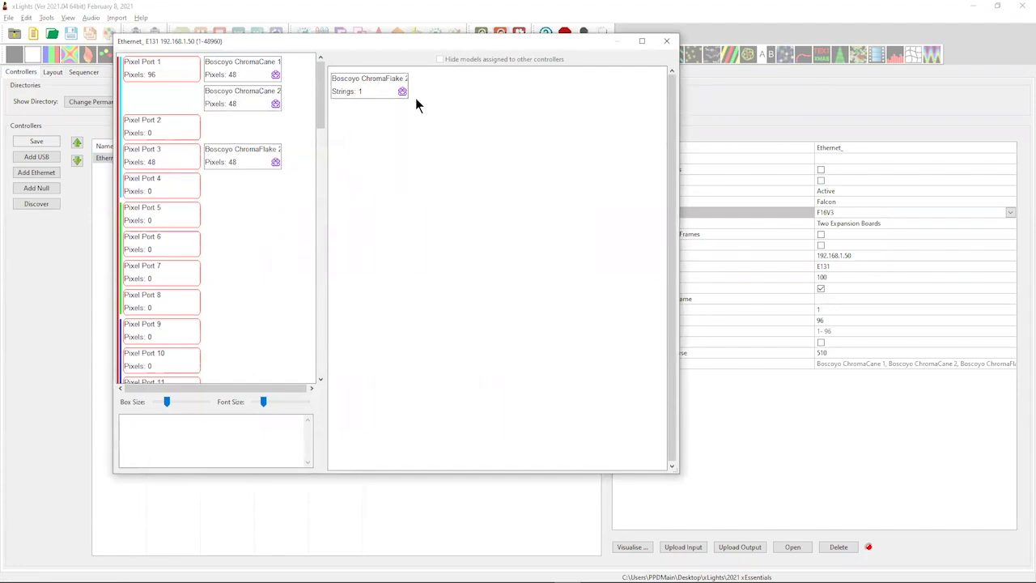
{"action": "left_click", "coordinate": [667, 40]}
Set the new snowflake copy's controller port to 3
{"action": "left_click", "coordinate": [53, 72]}
{"action": "left_click", "coordinate": [710, 199]}
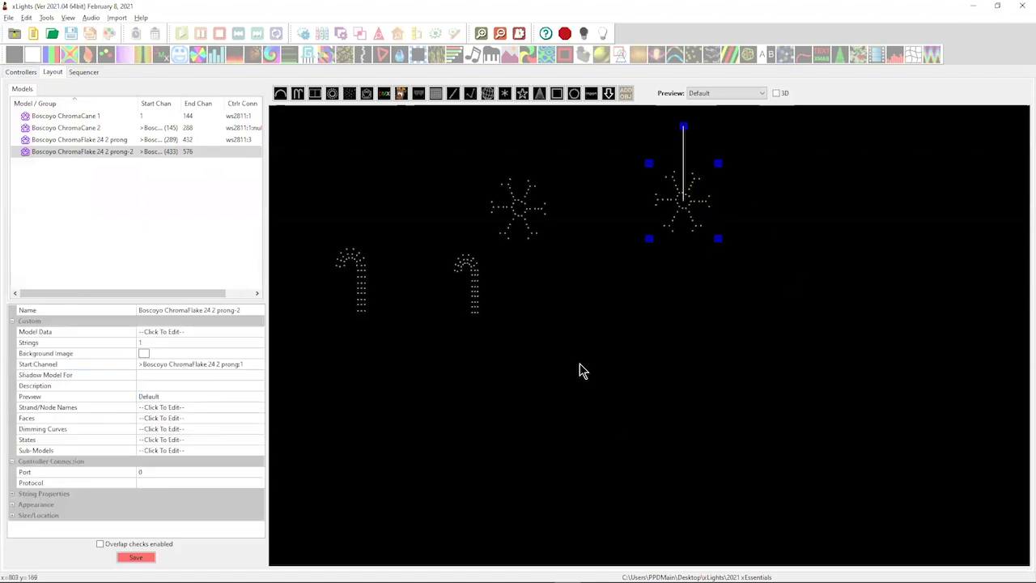
{"action": "left_click", "coordinate": [149, 472]}
{"action": "type", "text": "3"}
{"action": "key", "text": "Return"}
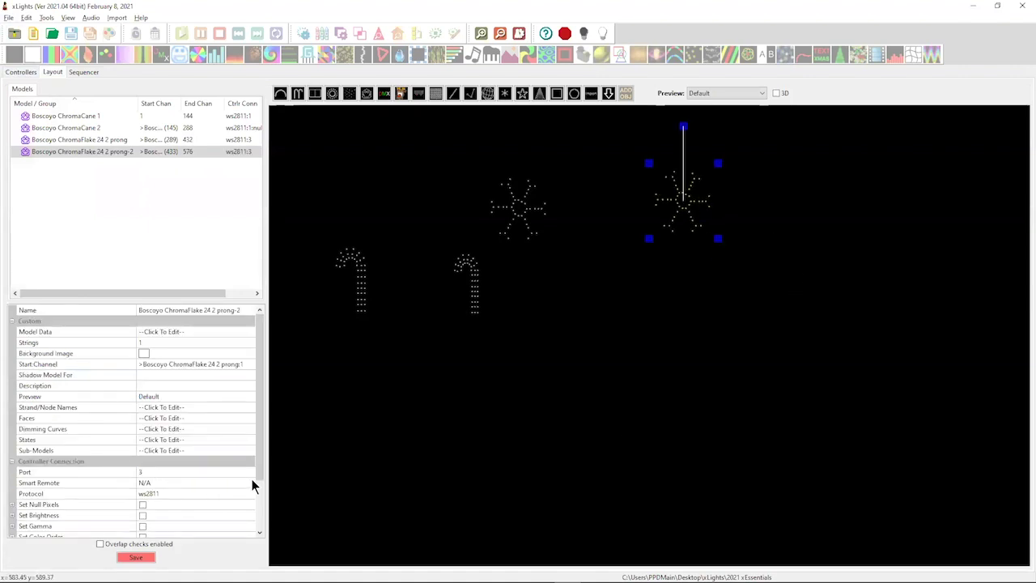
Visualise the controller with a wider port area and examine the first snowflake's connection details on Pixel Port 3
{"action": "left_click", "coordinate": [21, 72]}
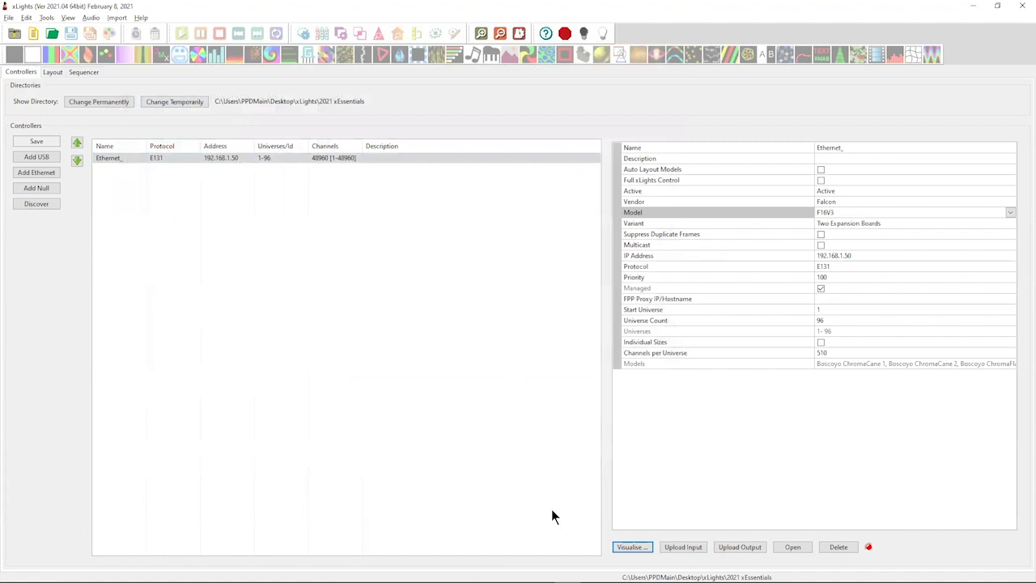
{"action": "left_click", "coordinate": [632, 548]}
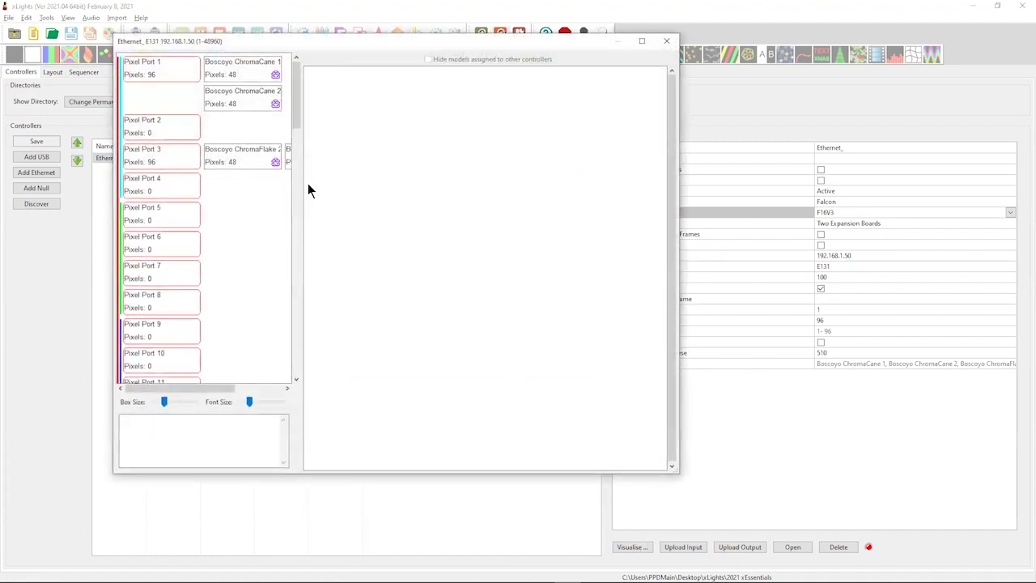
{"action": "left_click_drag", "start_coordinate": [304, 184], "coordinate": [618, 234]}
{"action": "mouse_move", "coordinate": [225, 152]}
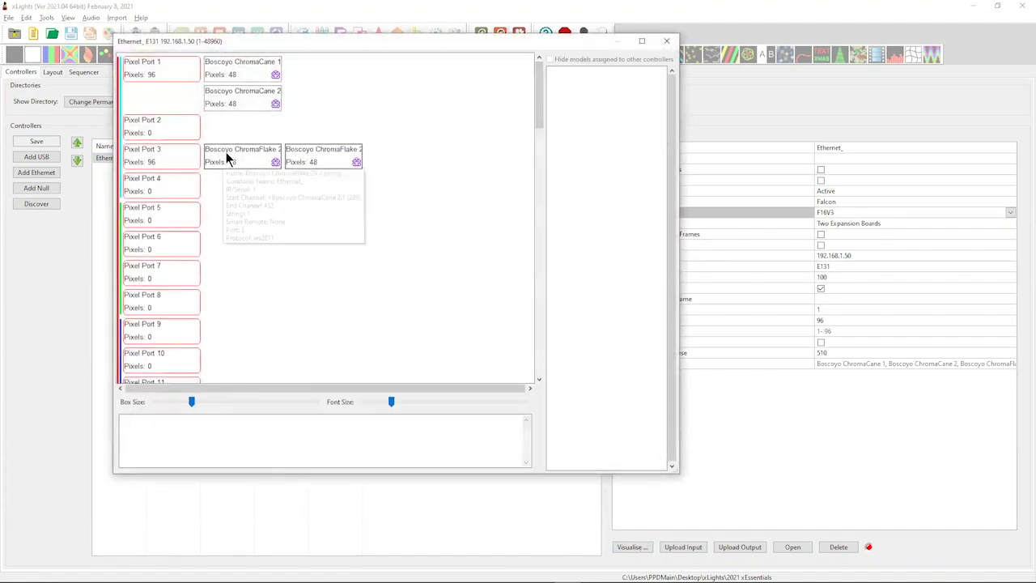
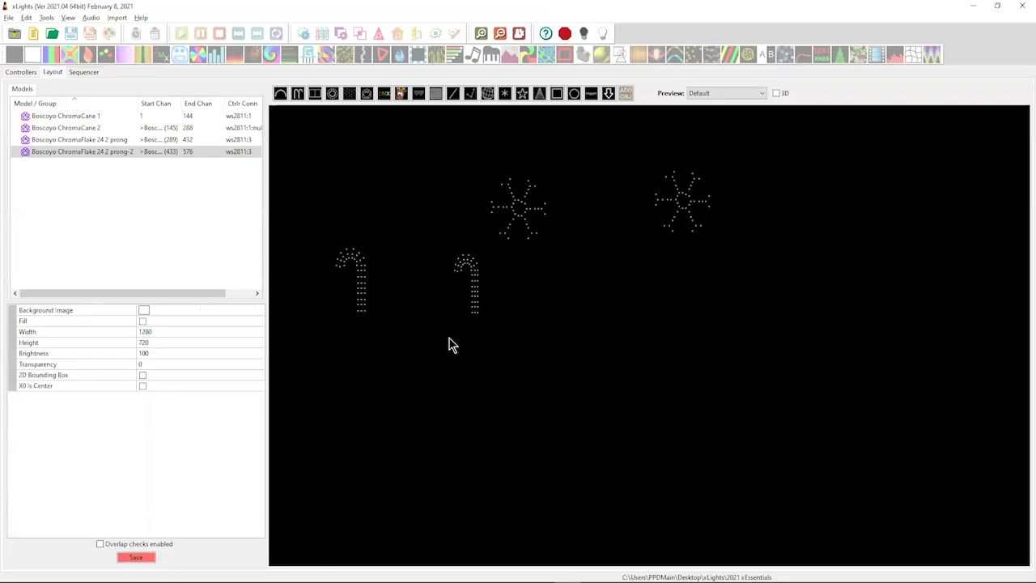
Delete both candy canes and both snowflakes from the layout
{"action": "left_click", "coordinate": [358, 292]}
{"action": "key", "text": "Delete"}
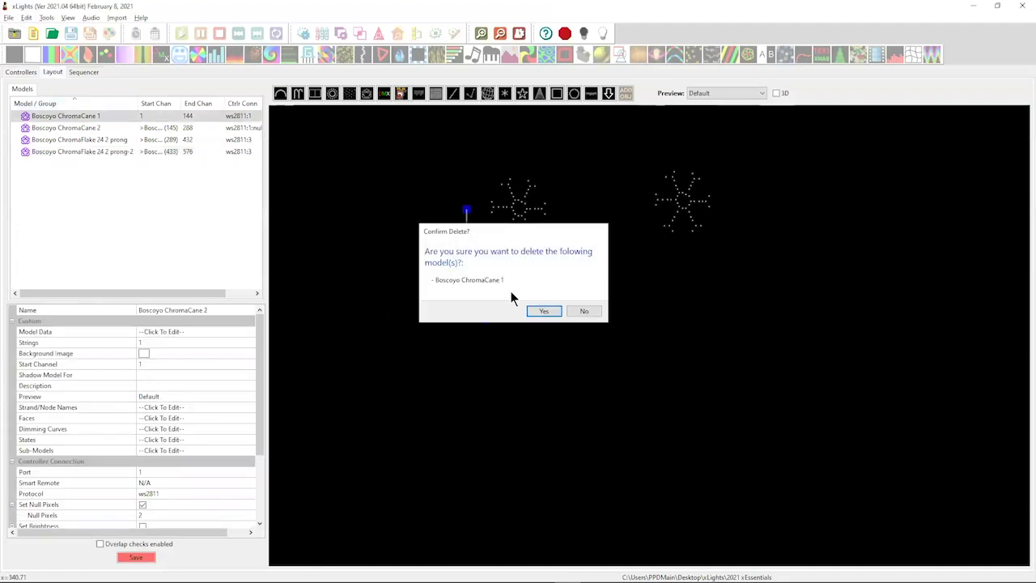
{"action": "left_click", "coordinate": [541, 309]}
{"action": "left_click", "coordinate": [476, 284]}
{"action": "key", "text": "Delete"}
{"action": "key", "text": "Return"}
{"action": "left_click", "coordinate": [522, 224]}
{"action": "key", "text": "Delete"}
{"action": "key", "text": "Return"}
{"action": "left_click", "coordinate": [676, 215]}
{"action": "key", "text": "Delete"}
{"action": "key", "text": "Return"}
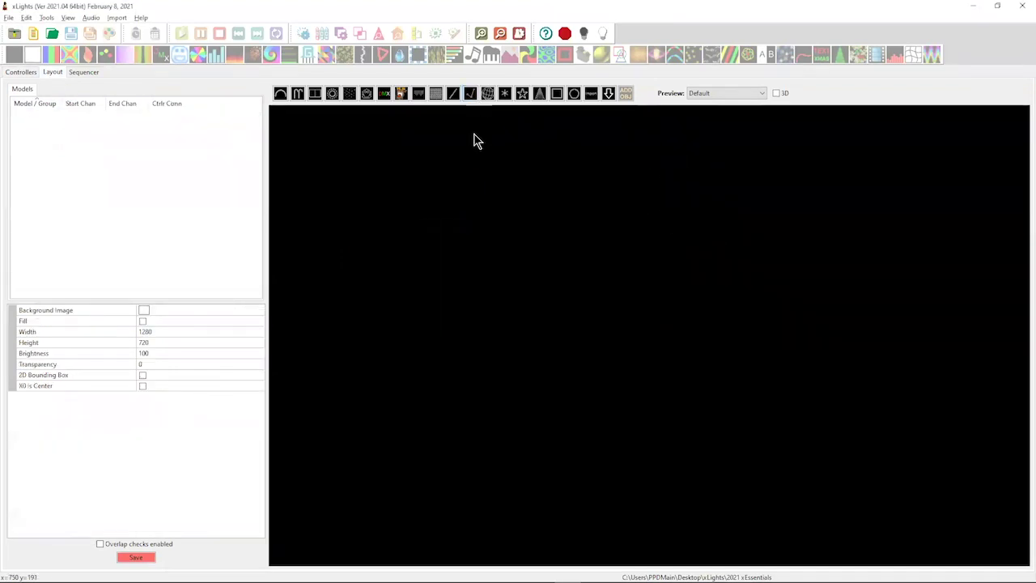
Insert the downloadable Boscoyo Mesmeriser Spinner from the Boscoyo Studio spinner models into the layout
{"action": "left_click", "coordinate": [608, 95]}
{"action": "left_click_drag", "start_coordinate": [389, 162], "coordinate": [578, 328]}
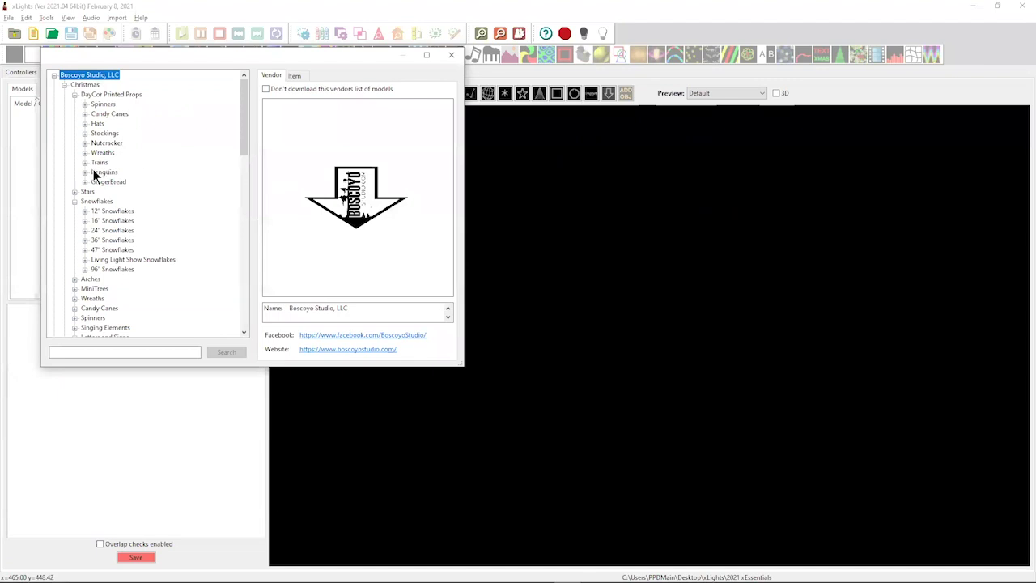
{"action": "left_click", "coordinate": [74, 318]}
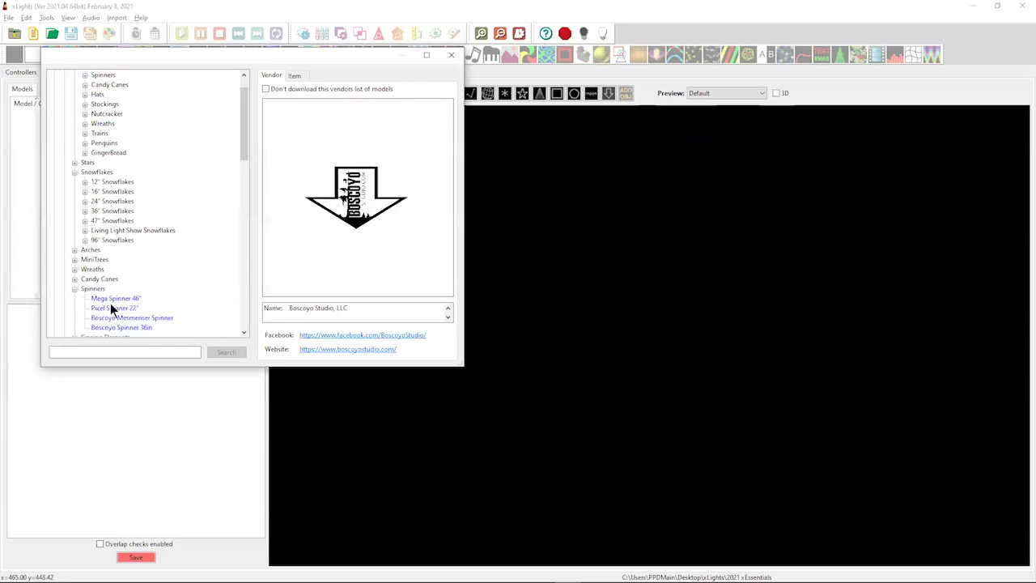
{"action": "left_click", "coordinate": [118, 319]}
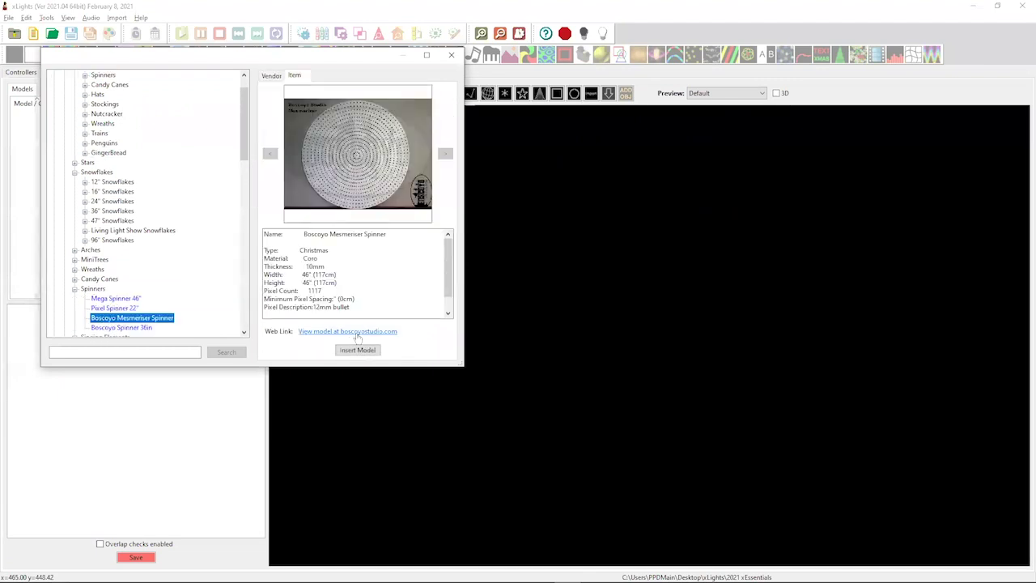
{"action": "left_click", "coordinate": [359, 349]}
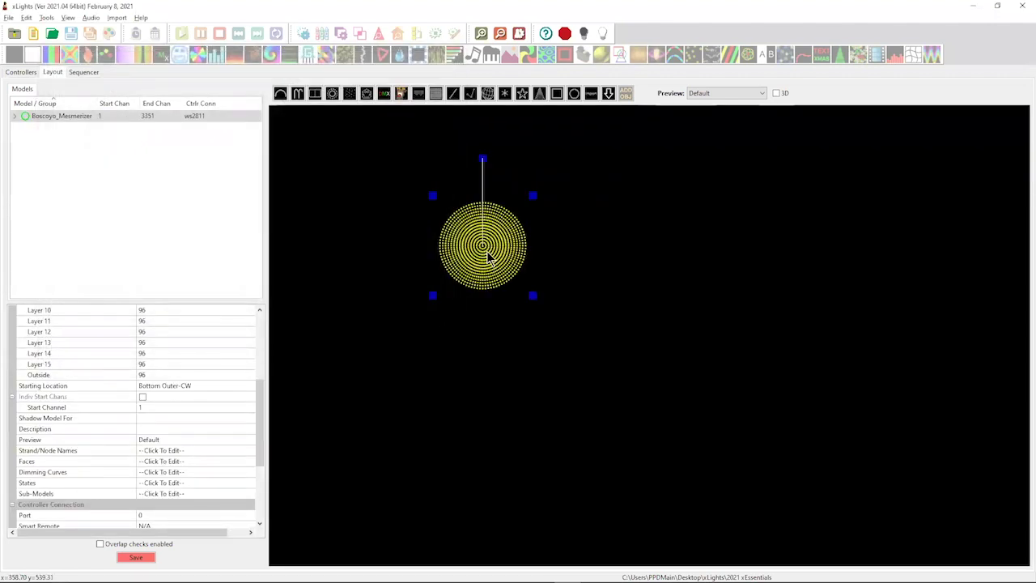
Enlarge the Mesmerizer spinner into a wide ellipse and reposition it in the left half of the layout
{"action": "left_click_drag", "start_coordinate": [488, 256], "coordinate": [504, 300]}
{"action": "left_click_drag", "start_coordinate": [449, 238], "coordinate": [383, 209]}
{"action": "mouse_move", "coordinate": [25, 117]}
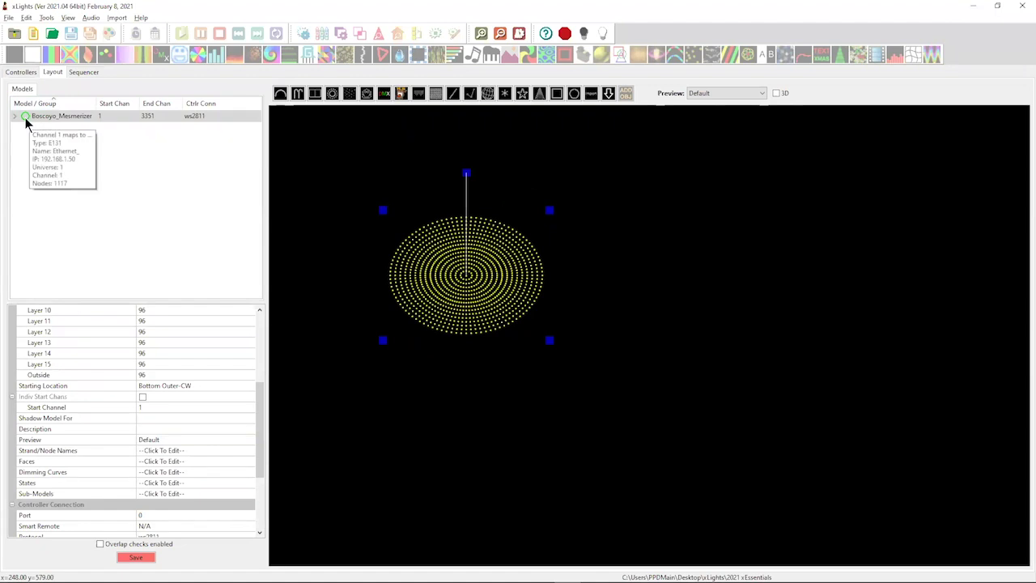
{"action": "scroll", "coordinate": [125, 386], "scroll_direction": "up", "scroll_amount": 5}
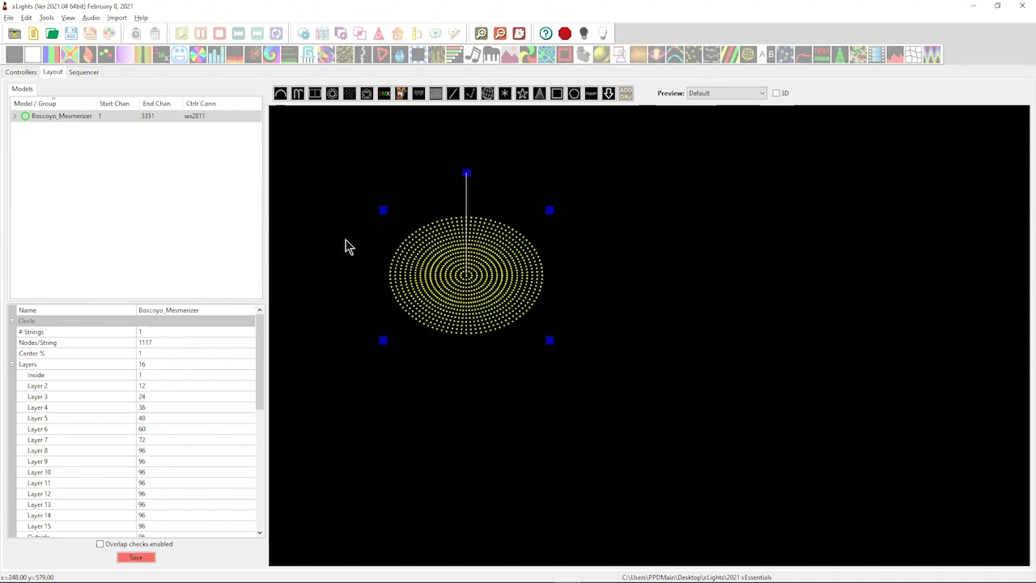
{"action": "left_click_drag", "start_coordinate": [474, 291], "coordinate": [462, 319]}
Export the Mesmerizer as a custom xLights model named Boscoyo_Mesmerizer x.xmodel in the 2021 xEssentials folder
{"action": "right_click", "coordinate": [452, 315]}
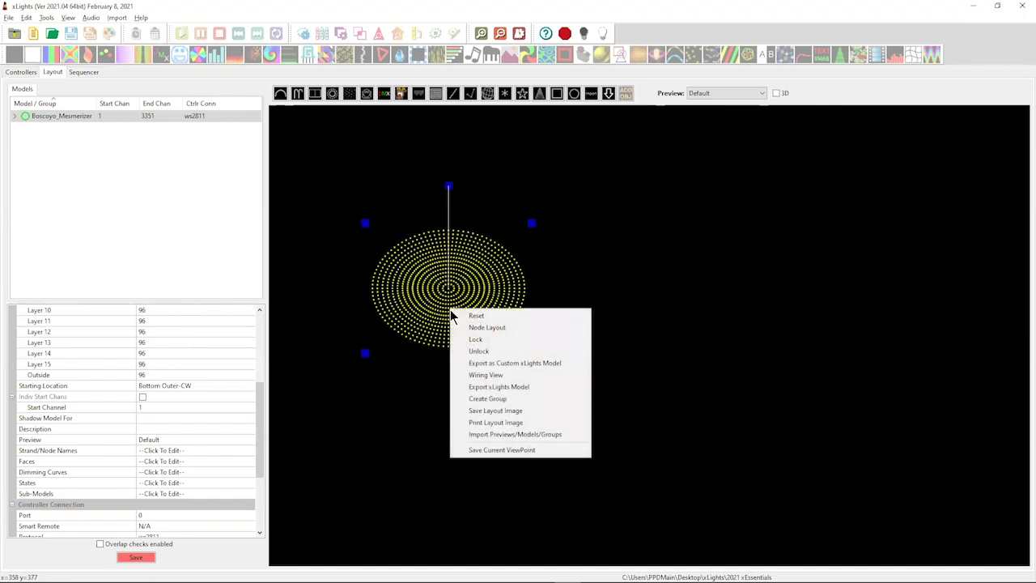
{"action": "left_click", "coordinate": [477, 365]}
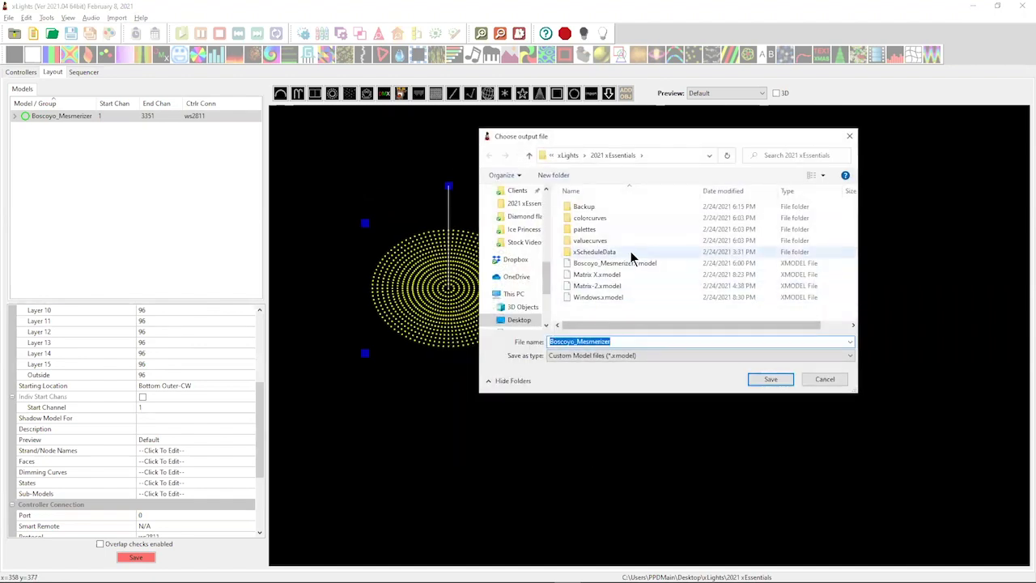
{"action": "left_click", "coordinate": [626, 341]}
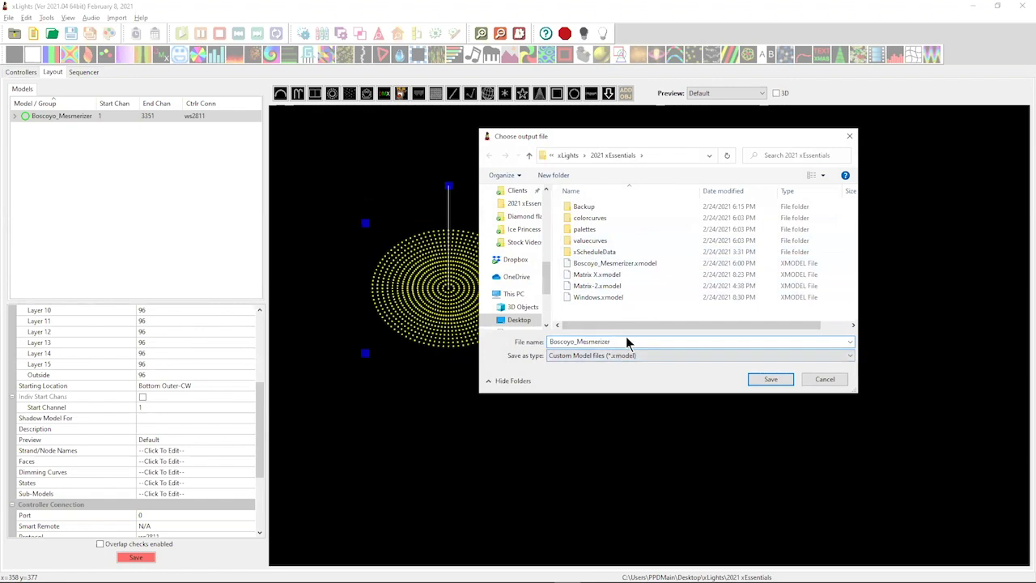
{"action": "type", "text": ".xmodel"}
{"action": "key", "text": "Return"}
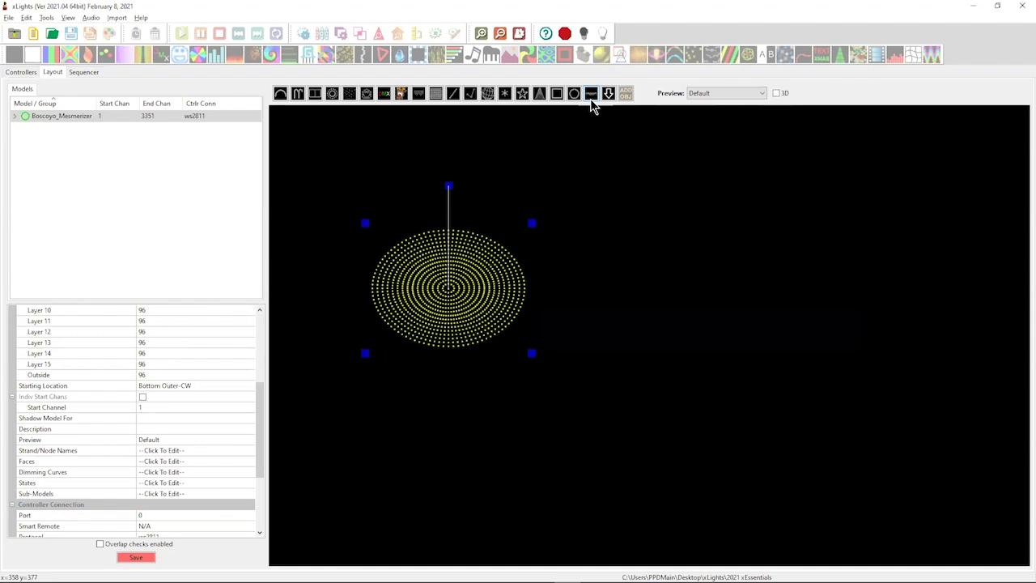
Import the custom model file Boscoyo_Mesmerizer x.xmodel and place it beside the original Mesmerizer
{"action": "left_click", "coordinate": [590, 99]}
{"action": "left_click_drag", "start_coordinate": [632, 246], "coordinate": [796, 368]}
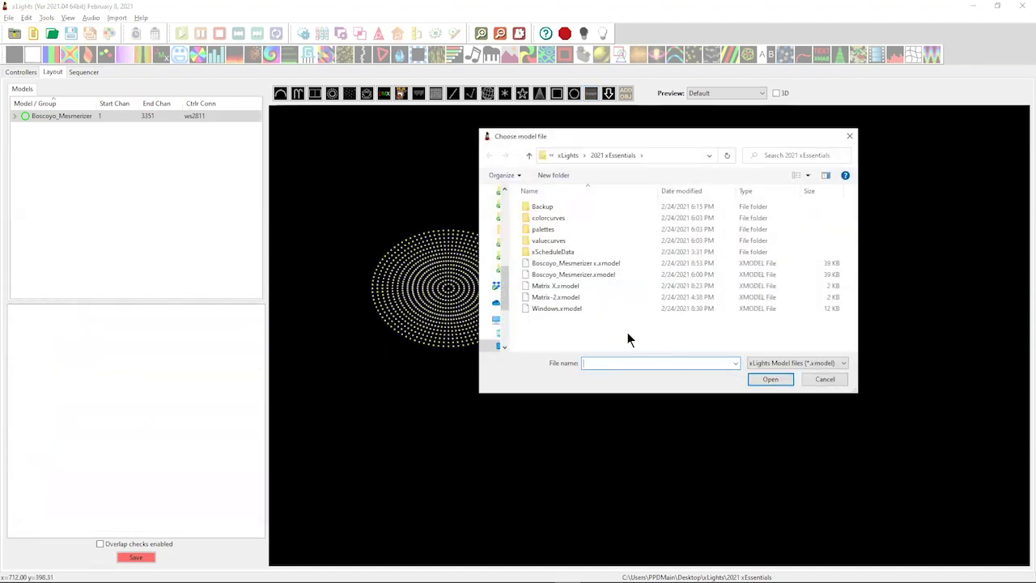
{"action": "left_click", "coordinate": [584, 266]}
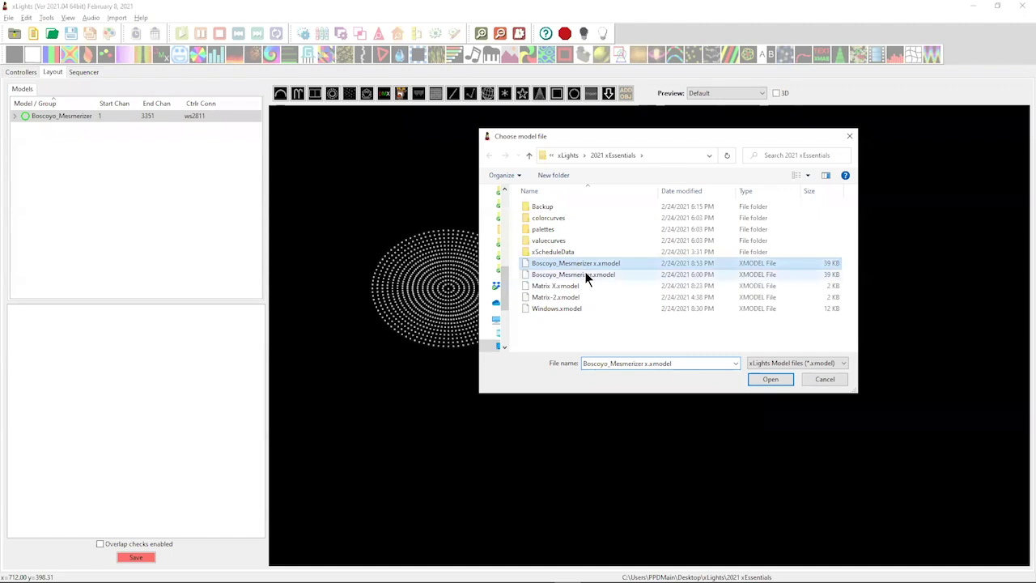
{"action": "left_click", "coordinate": [770, 379]}
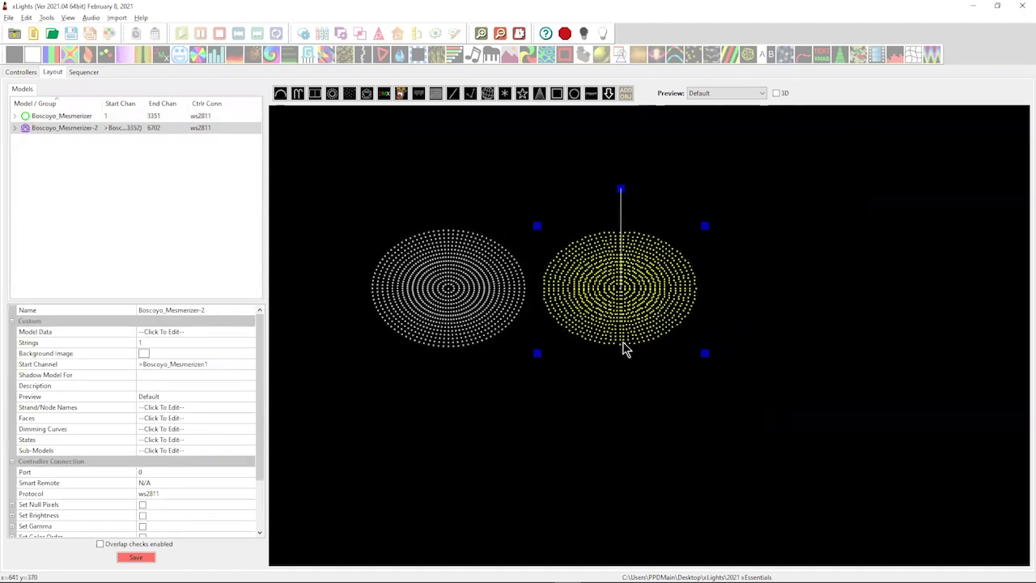
Enlarge both Mesmerizer models and reposition them side by side with a gap between them
{"action": "left_click_drag", "start_coordinate": [542, 222], "coordinate": [518, 213]}
{"action": "left_click", "coordinate": [442, 276]}
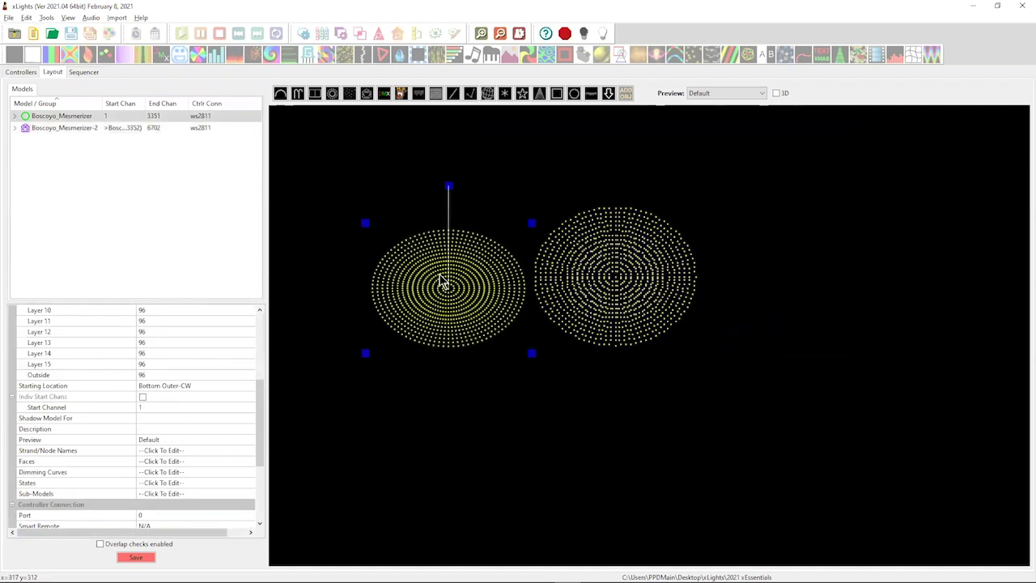
{"action": "left_click_drag", "start_coordinate": [359, 211], "coordinate": [347, 198]}
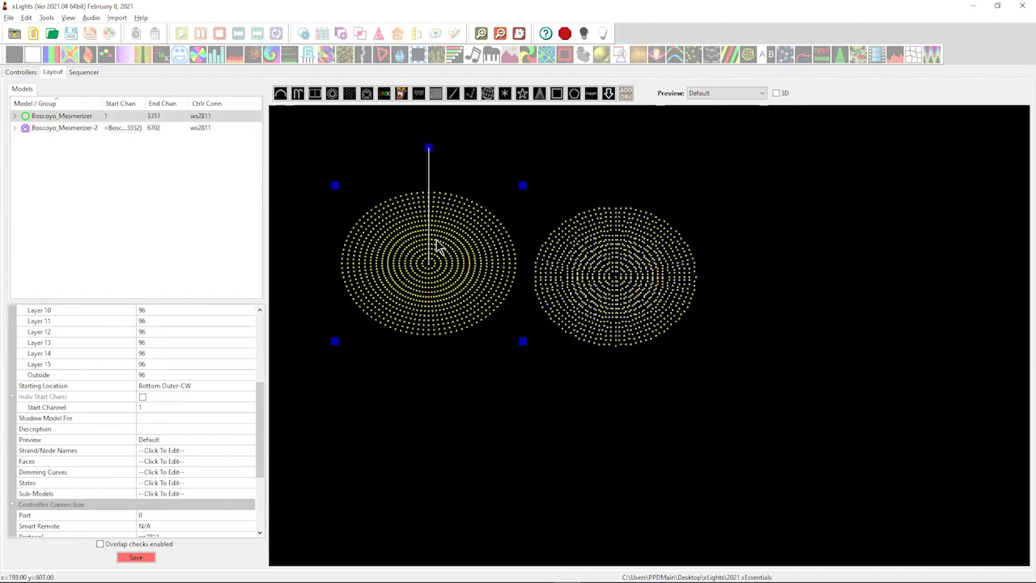
{"action": "left_click_drag", "start_coordinate": [434, 243], "coordinate": [426, 256]}
{"action": "left_click", "coordinate": [651, 300]}
{"action": "left_click_drag", "start_coordinate": [652, 300], "coordinate": [656, 306]}
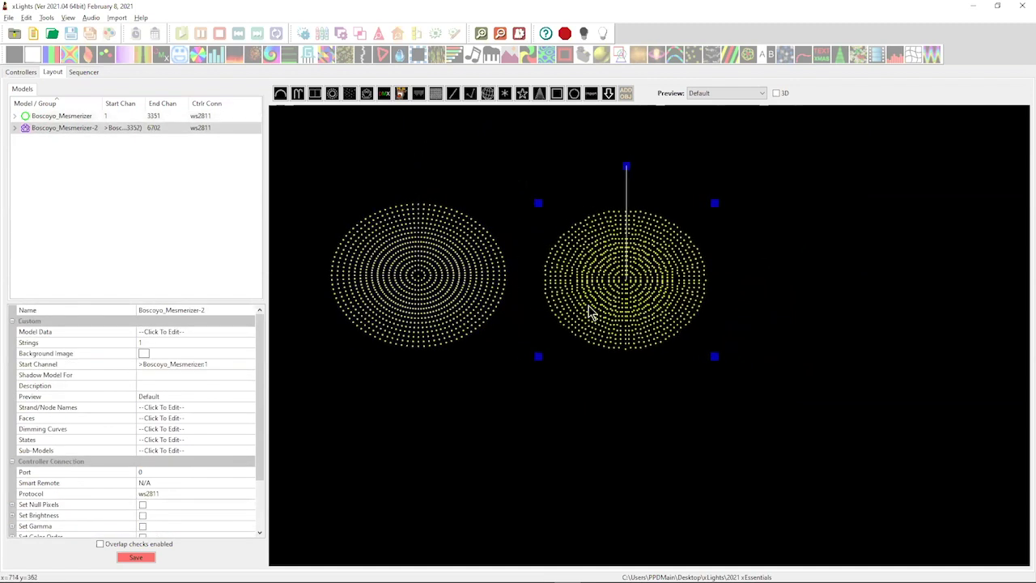
Expand the custom Boscoyo_Mesmerizer-2 and go through its Spoke submodels to examine which nodes each one covers
{"action": "left_click", "coordinate": [14, 128]}
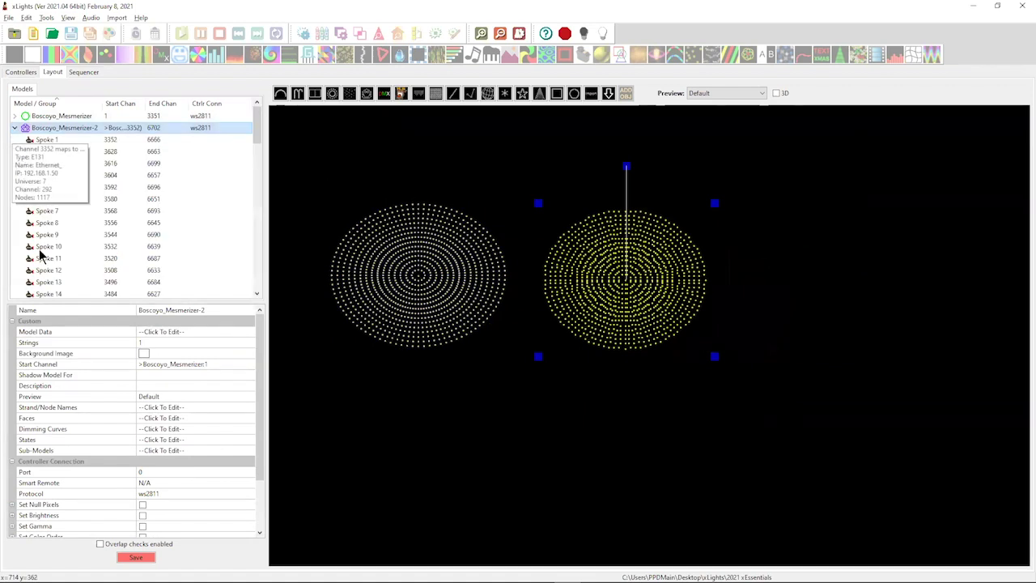
{"action": "left_click", "coordinate": [48, 141]}
{"action": "key", "text": "Down"}
{"action": "key", "text": "Down"}
{"action": "key", "text": "Down"}
{"action": "key", "text": "Down"}
{"action": "key", "text": "Down"}
{"action": "key", "text": "Down"}
{"action": "key", "text": "Down"}
{"action": "key", "text": "Down"}
{"action": "key", "text": "Down"}
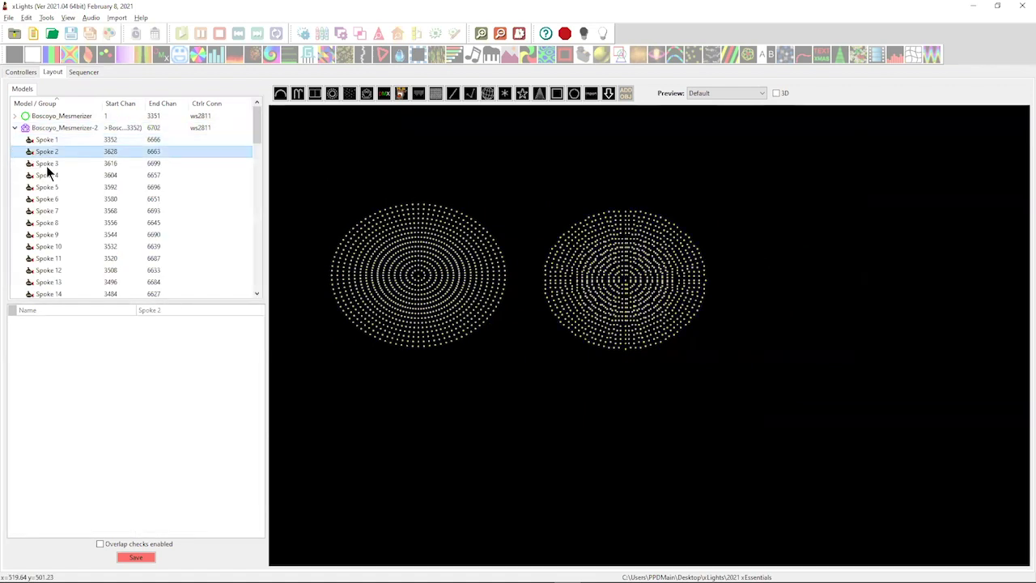
{"action": "scroll", "coordinate": [46, 264], "scroll_direction": "down", "scroll_amount": 10}
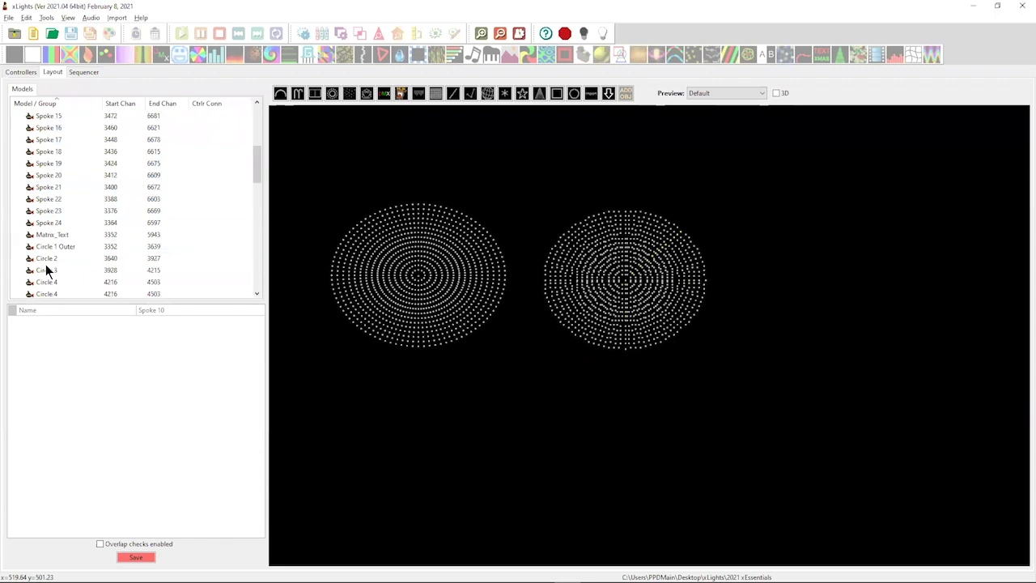
Examine the custom Mesmerizer's Circle, Star, Triangle Rings and Diamonds submodels on the layout preview
{"action": "left_click", "coordinate": [40, 257]}
{"action": "left_click", "coordinate": [38, 278]}
{"action": "scroll", "coordinate": [39, 259], "scroll_direction": "down", "scroll_amount": 4}
{"action": "left_click", "coordinate": [43, 237]}
{"action": "scroll", "coordinate": [46, 271], "scroll_direction": "down", "scroll_amount": 5}
{"action": "left_click", "coordinate": [43, 248]}
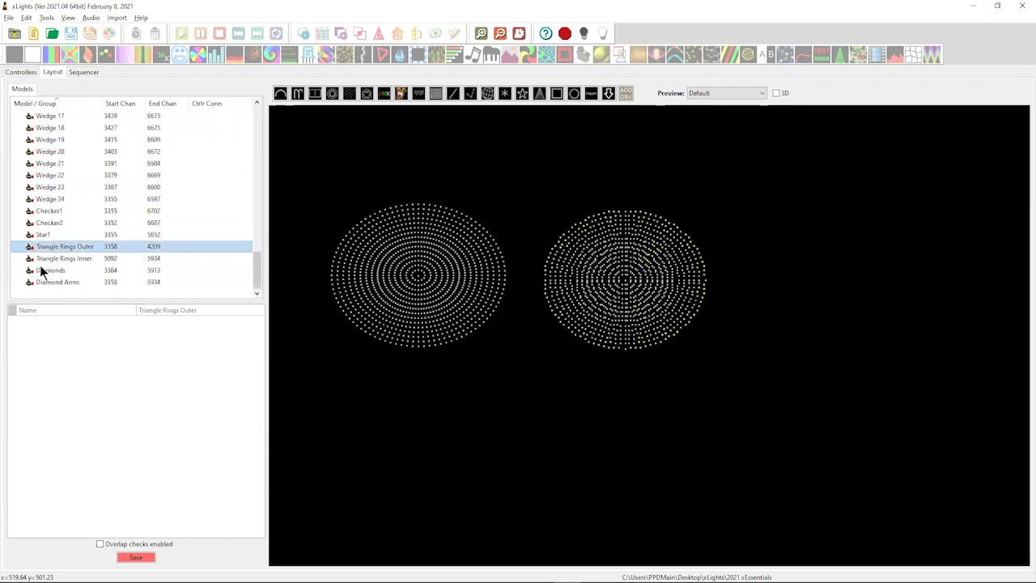
{"action": "left_click", "coordinate": [39, 270]}
{"action": "left_click", "coordinate": [39, 234]}
{"action": "left_click", "coordinate": [39, 244]}
{"action": "left_click", "coordinate": [39, 258]}
Examine several Spoke submodels of the original Boscoyo_Mesmerizer for comparison
{"action": "left_click", "coordinate": [441, 294]}
{"action": "left_click", "coordinate": [45, 199]}
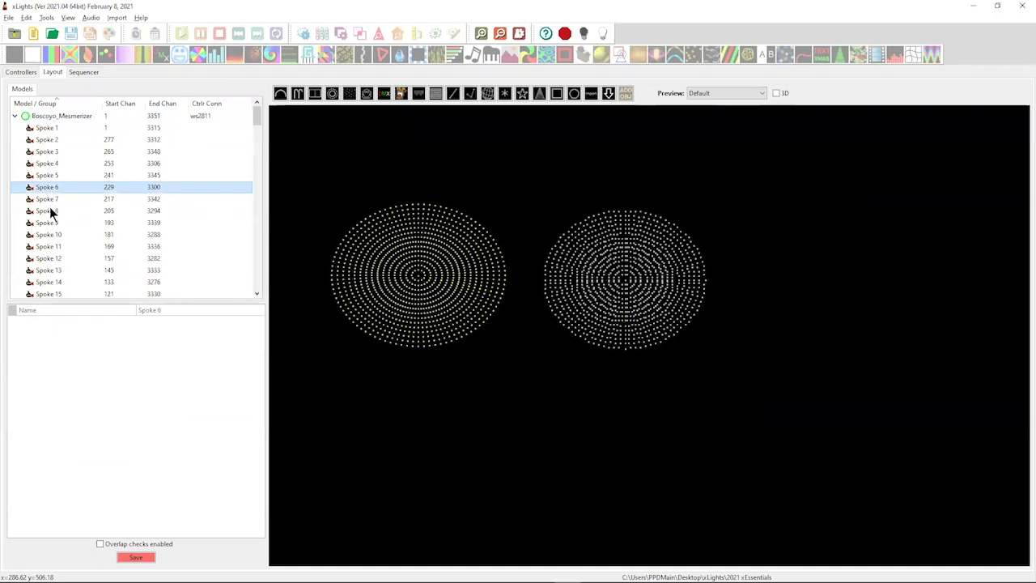
{"action": "left_click", "coordinate": [50, 212]}
{"action": "left_click", "coordinate": [51, 234]}
Shift both Mesmerizers slightly, shrink the custom copy, and shrink the original into a smaller, flatter ellipse
{"action": "left_click", "coordinate": [639, 301]}
{"action": "mouse_move", "coordinate": [444, 293]}
{"action": "left_mouse_down"}
{"action": "mouse_move", "coordinate": [481, 303]}
{"action": "mouse_move", "coordinate": [462, 296]}
{"action": "left_mouse_up"}
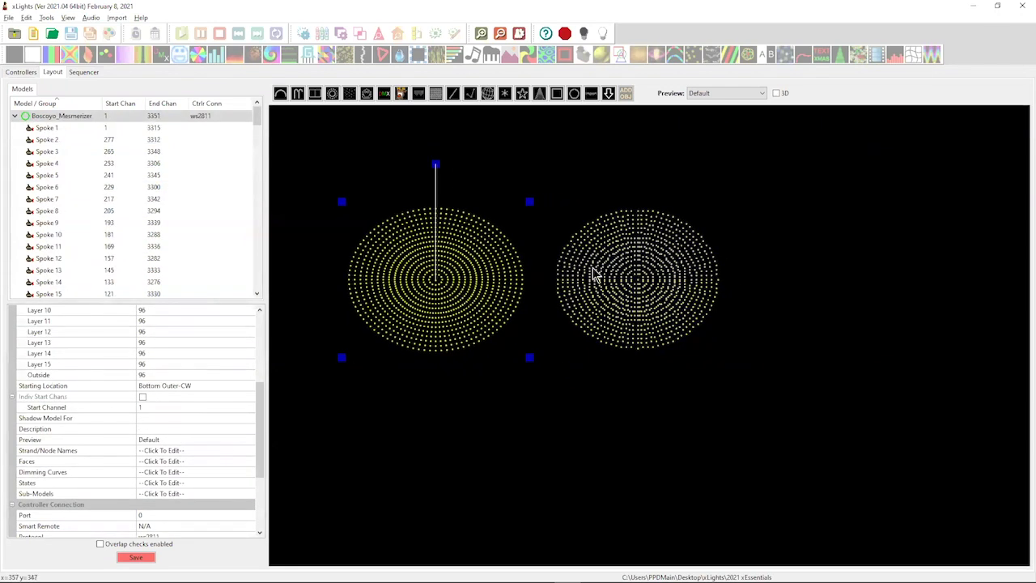
{"action": "left_click_drag", "start_coordinate": [593, 275], "coordinate": [597, 282]}
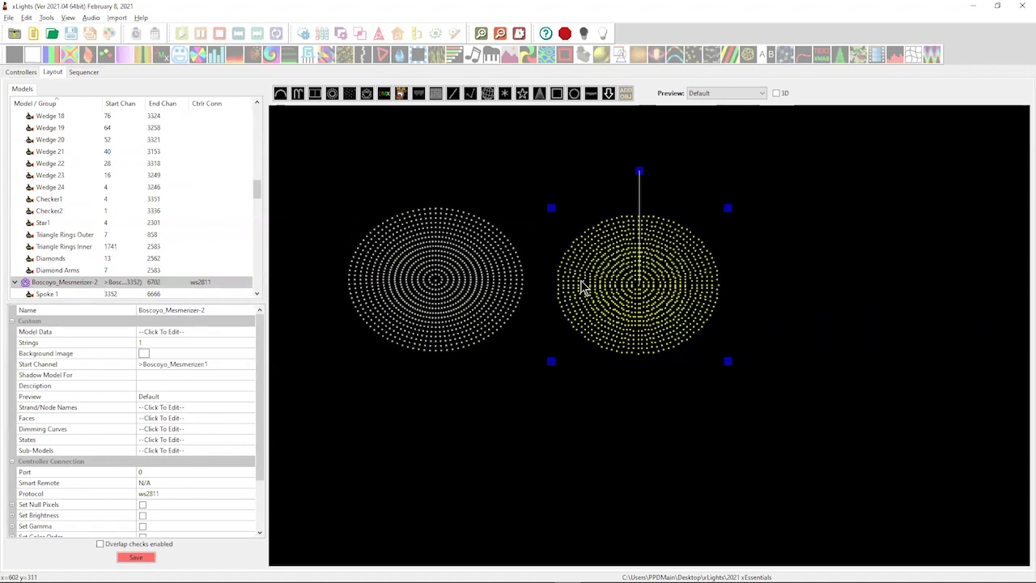
{"action": "left_click_drag", "start_coordinate": [551, 209], "coordinate": [584, 229]}
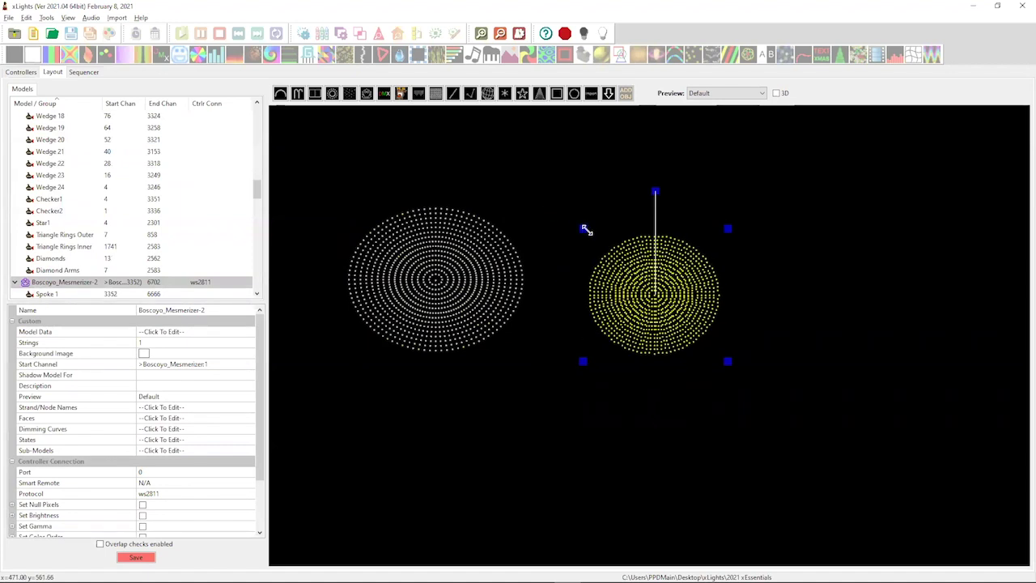
{"action": "left_click", "coordinate": [460, 254]}
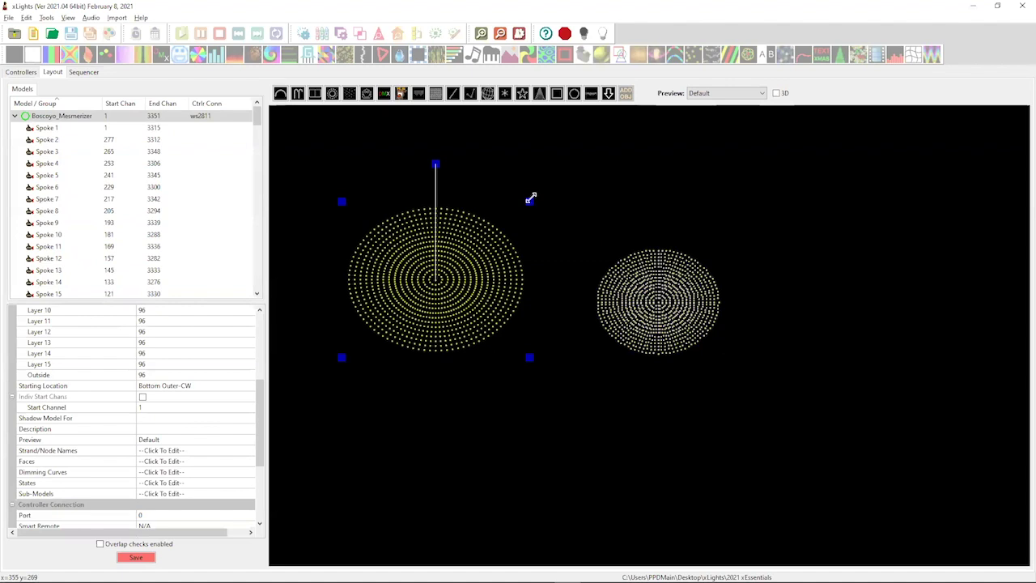
{"action": "left_click_drag", "start_coordinate": [530, 198], "coordinate": [486, 255]}
{"action": "left_click_drag", "start_coordinate": [428, 300], "coordinate": [442, 278]}
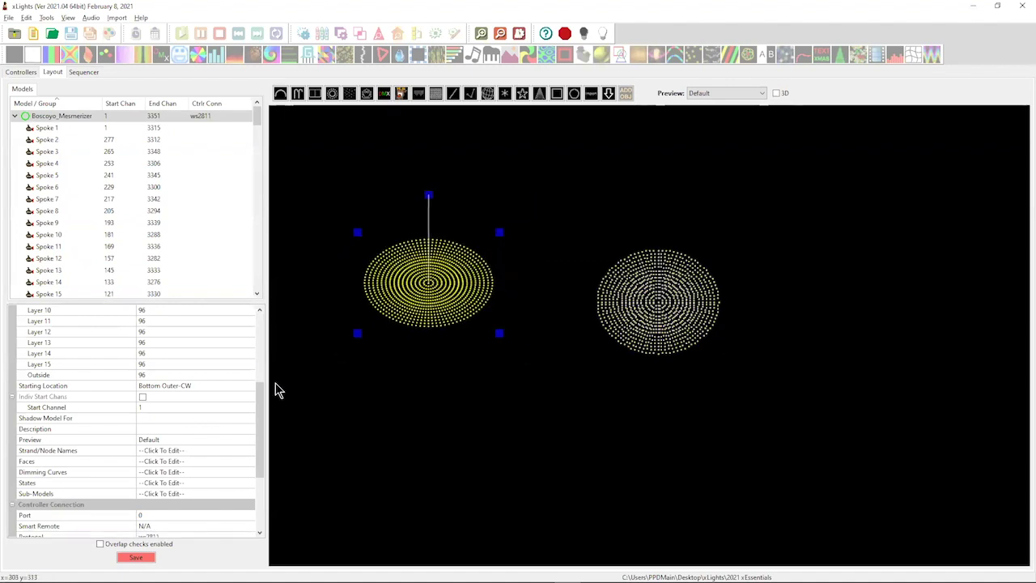
Check the string count and nodes per string of the original Boscoyo_Mesmerizer circle model
{"action": "scroll", "coordinate": [275, 389], "scroll_direction": "up", "scroll_amount": 1}
{"action": "scroll", "coordinate": [111, 395], "scroll_direction": "up", "scroll_amount": 5}
{"action": "left_click", "coordinate": [150, 333]}
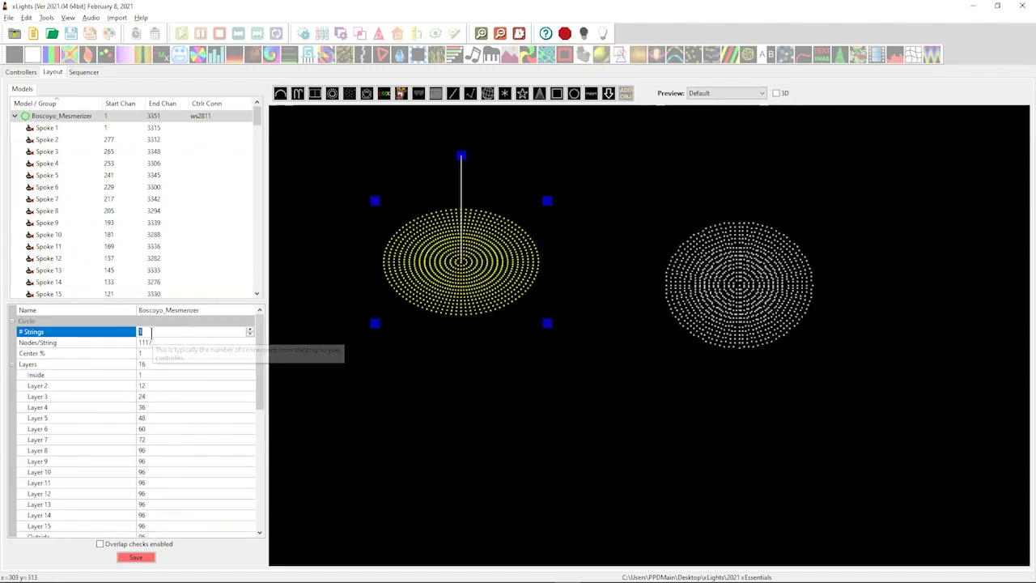
{"action": "left_click", "coordinate": [164, 342]}
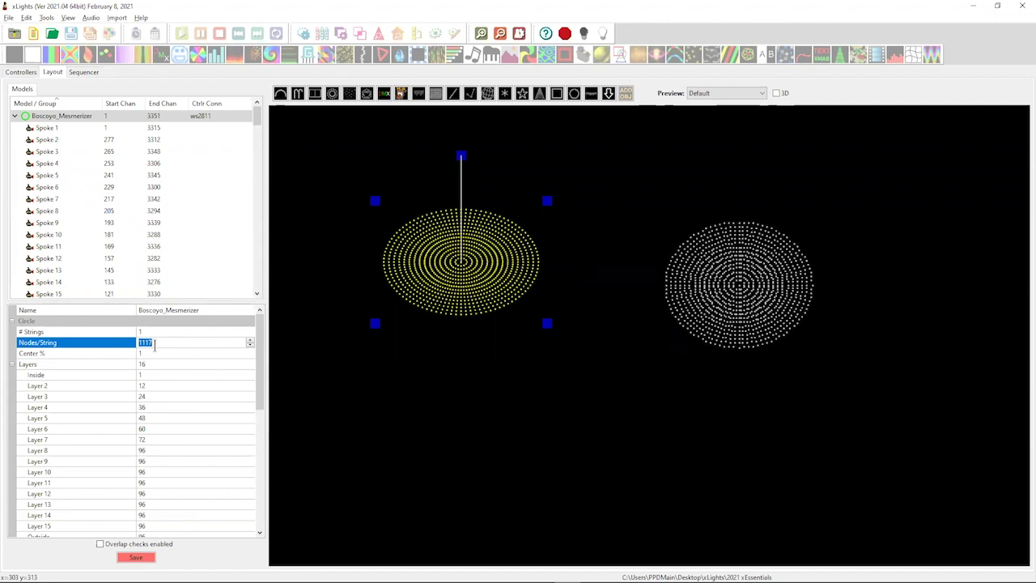
Move the custom Mesmerizer closer to the original, set it to 4 strings, and enable individual start nodes
{"action": "left_click_drag", "start_coordinate": [756, 297], "coordinate": [671, 272]}
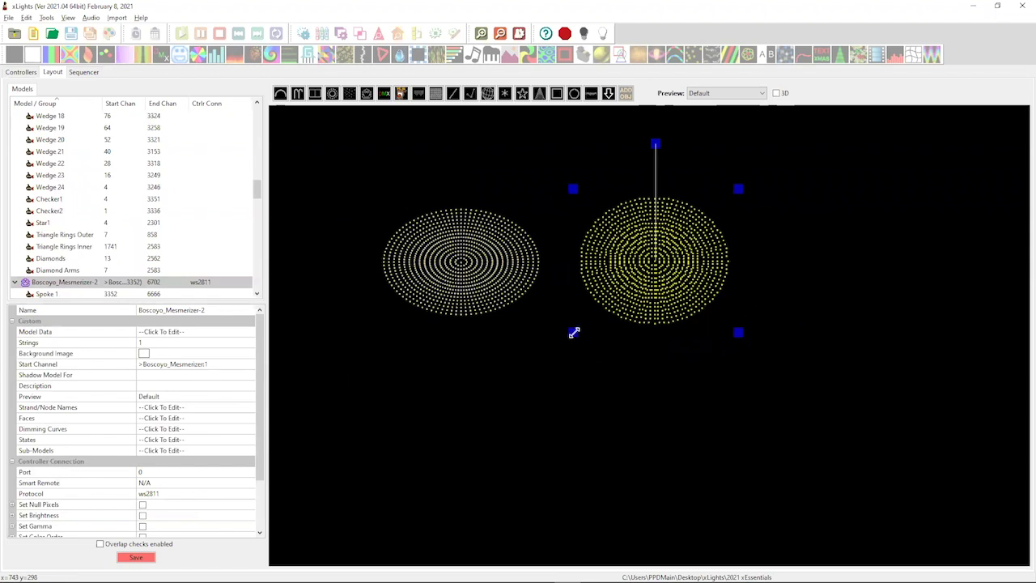
{"action": "left_click", "coordinate": [142, 341]}
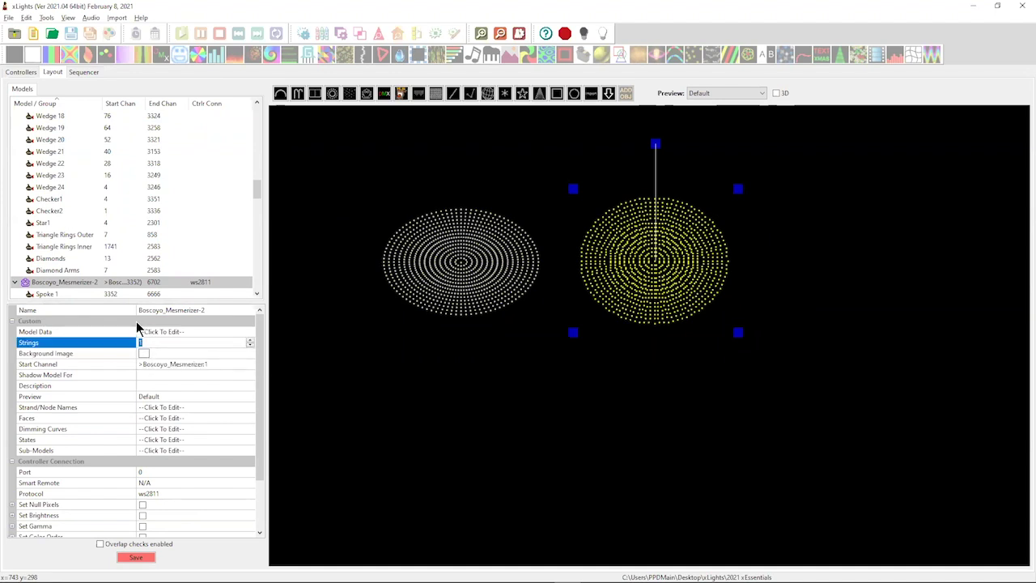
{"action": "type", "text": "4"}
{"action": "key", "text": "Return"}
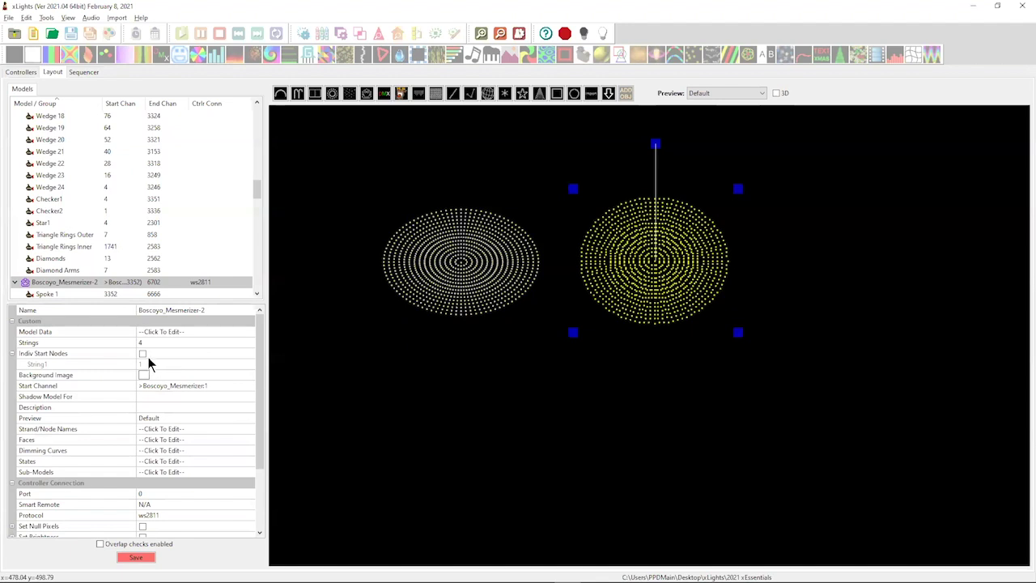
{"action": "left_click", "coordinate": [143, 354]}
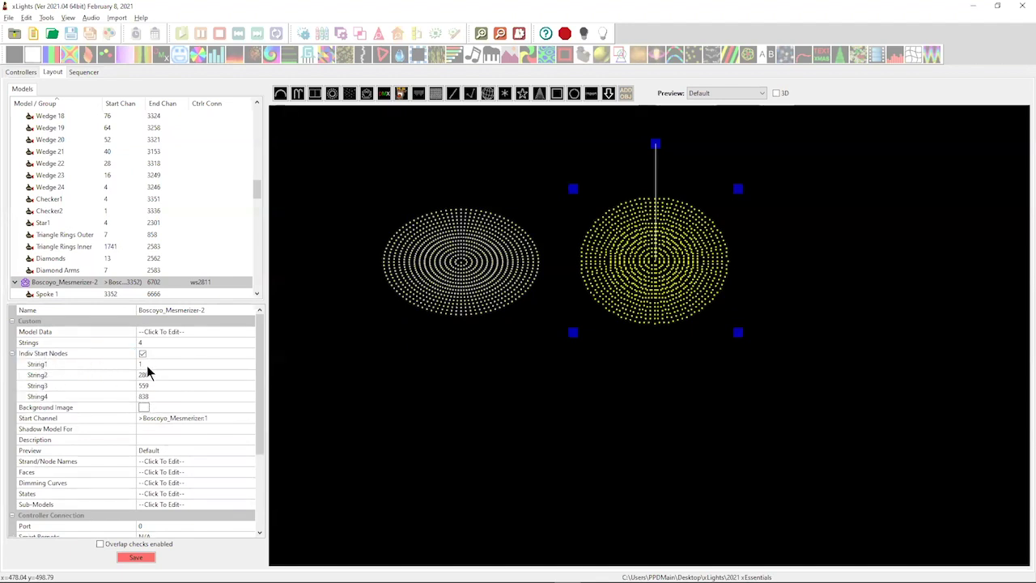
Set the custom Mesmerizer's start nodes to 301 for String2, 601 for String3 and 901 for String4
{"action": "left_click", "coordinate": [145, 374]}
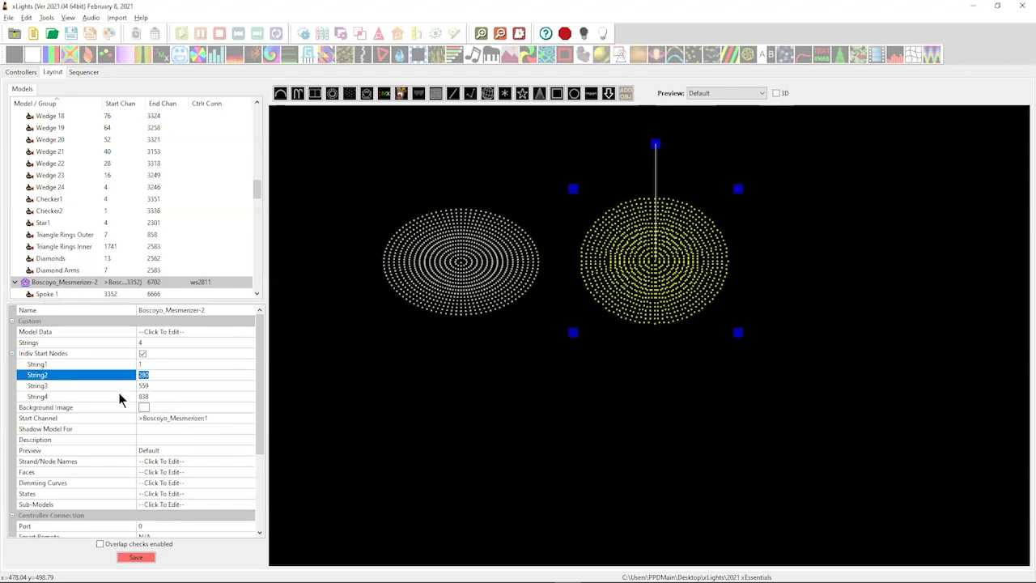
{"action": "left_click", "coordinate": [160, 385]}
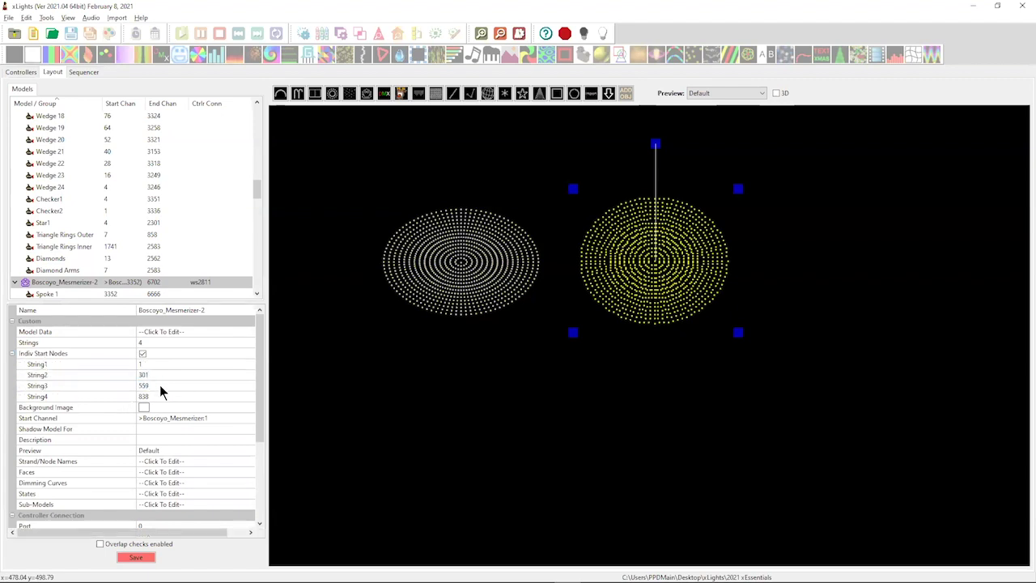
{"action": "type", "text": "601"}
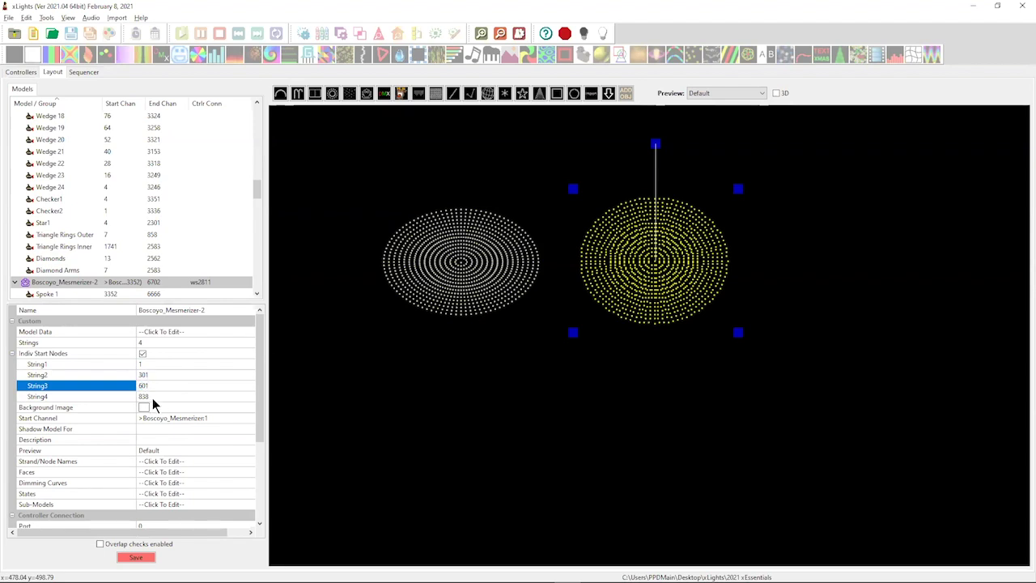
{"action": "key", "text": "Return"}
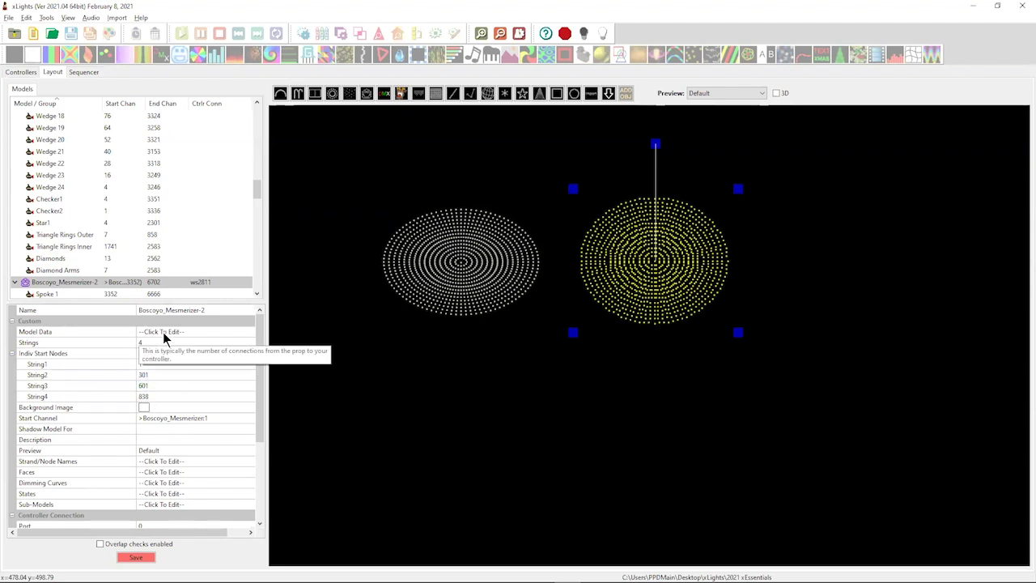
{"action": "left_click", "coordinate": [129, 398]}
{"action": "type", "text": "901"}
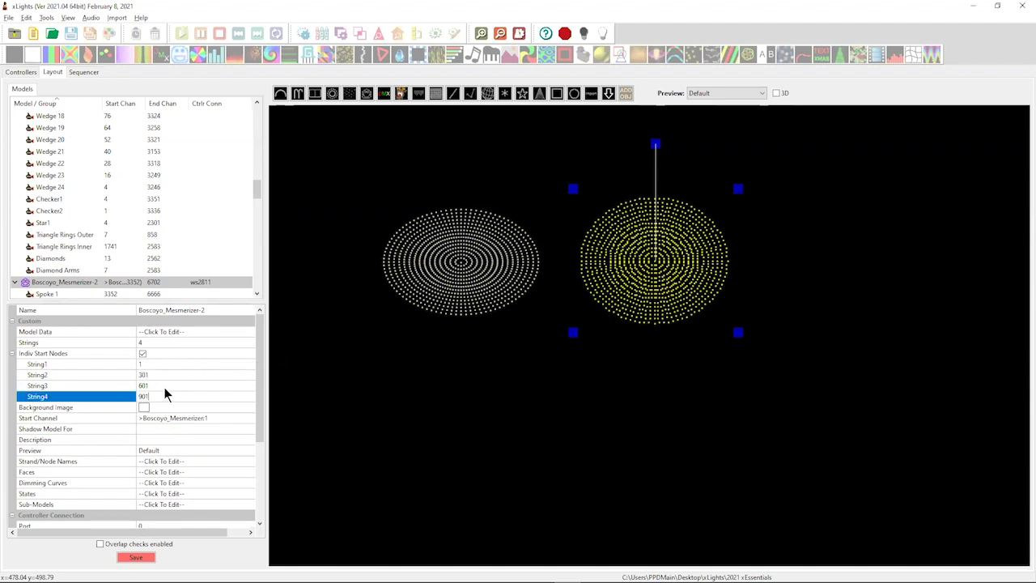
{"action": "key", "text": "Return"}
Open the custom Mesmerizer's node layout, examine how its nodes are numbered by string, and close it
{"action": "right_click", "coordinate": [638, 285]}
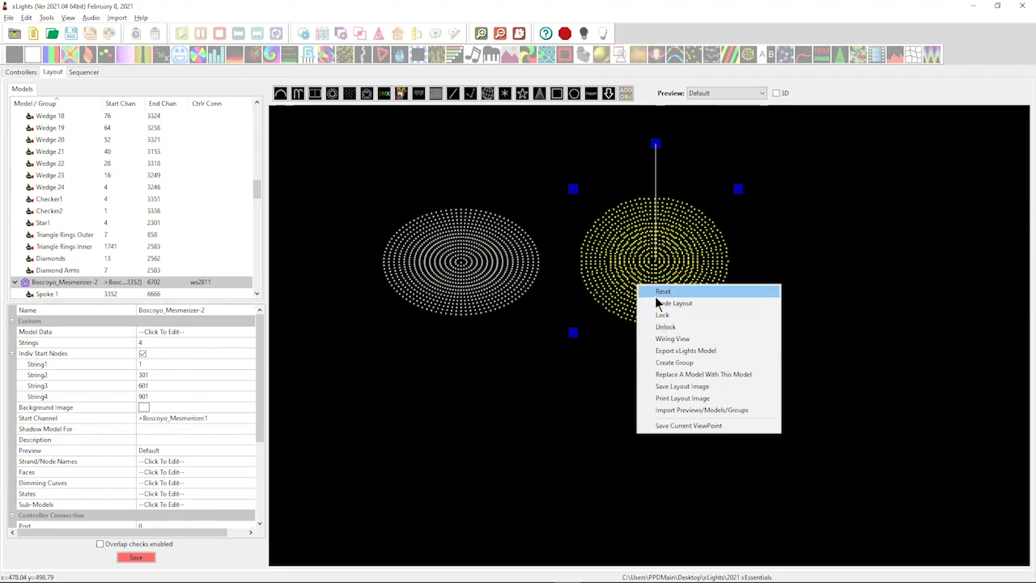
{"action": "left_click", "coordinate": [641, 304]}
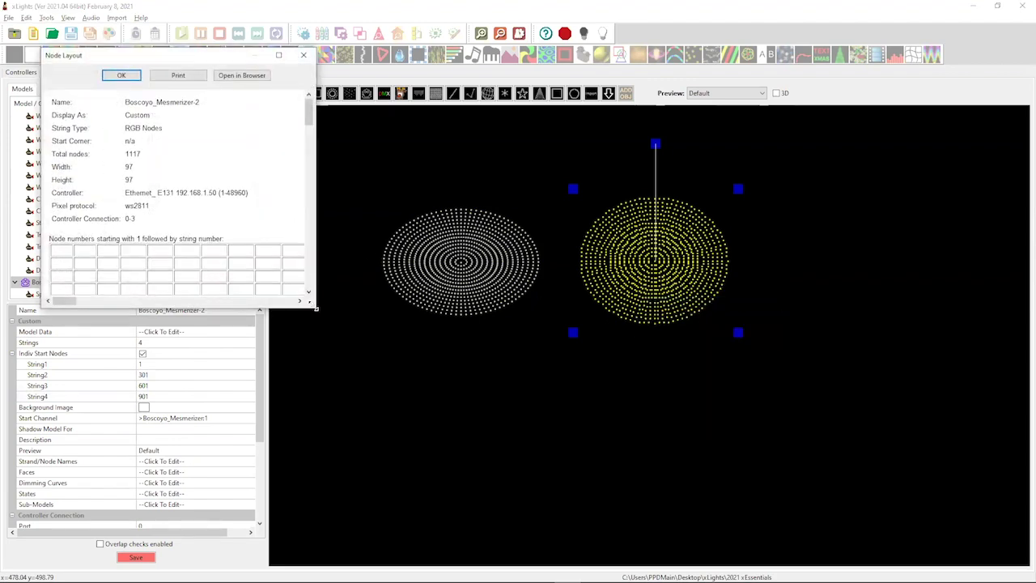
{"action": "left_click_drag", "start_coordinate": [316, 307], "coordinate": [923, 560]}
{"action": "scroll", "coordinate": [697, 406], "scroll_direction": "down", "scroll_amount": 10}
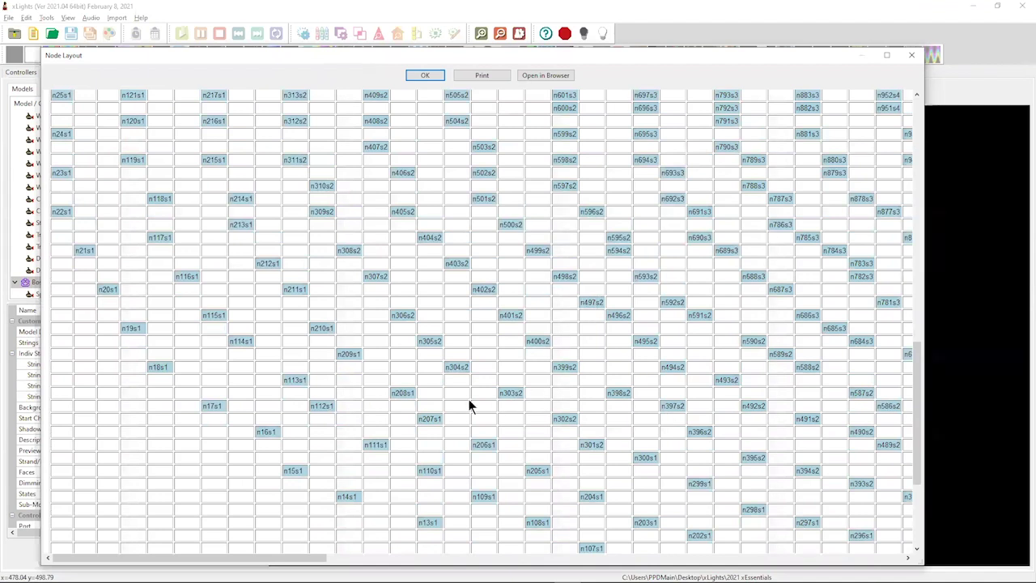
{"action": "scroll", "coordinate": [698, 267], "scroll_direction": "up", "scroll_amount": 4}
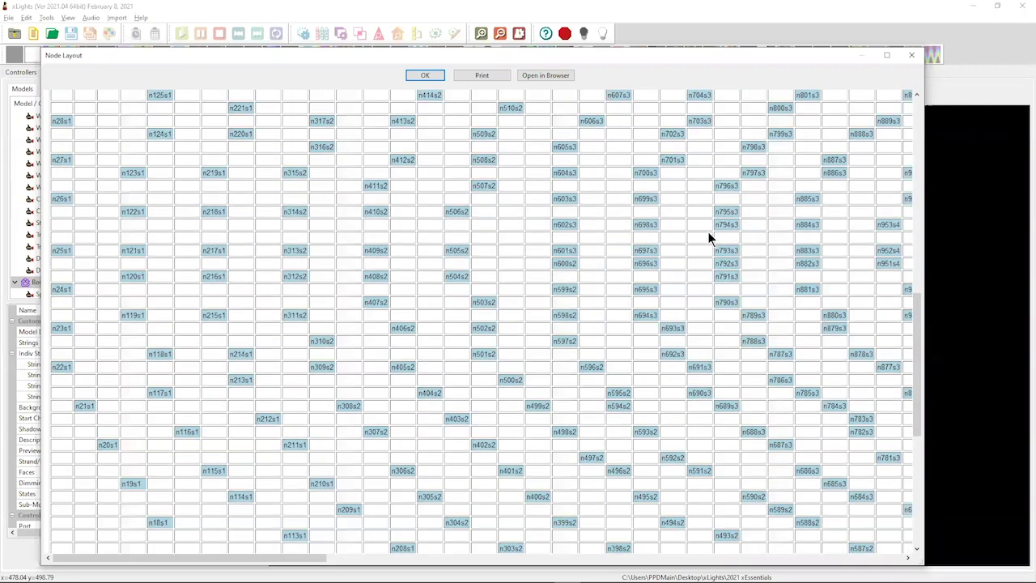
{"action": "left_click_drag", "start_coordinate": [92, 557], "coordinate": [473, 558]}
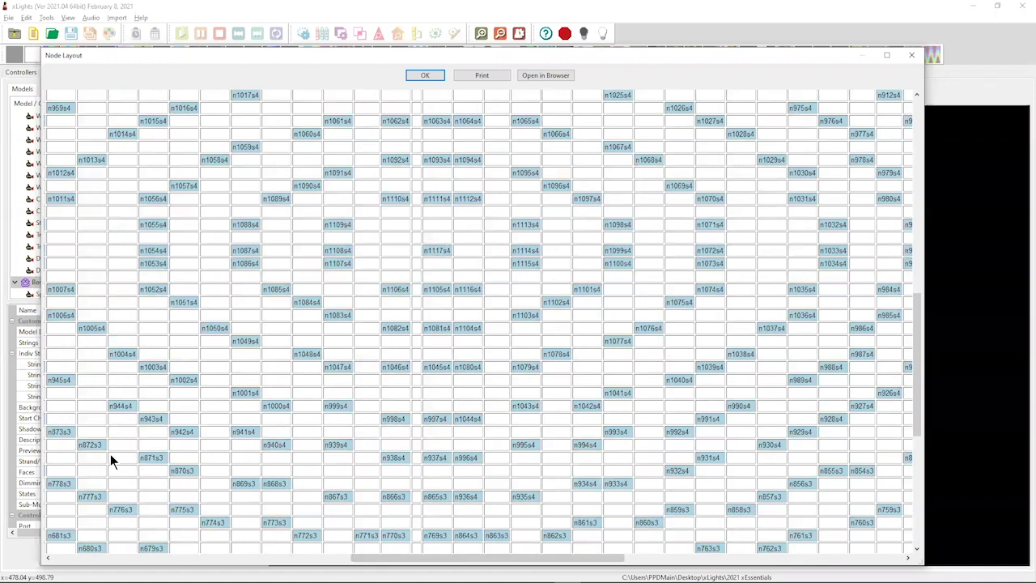
{"action": "left_click", "coordinate": [913, 56]}
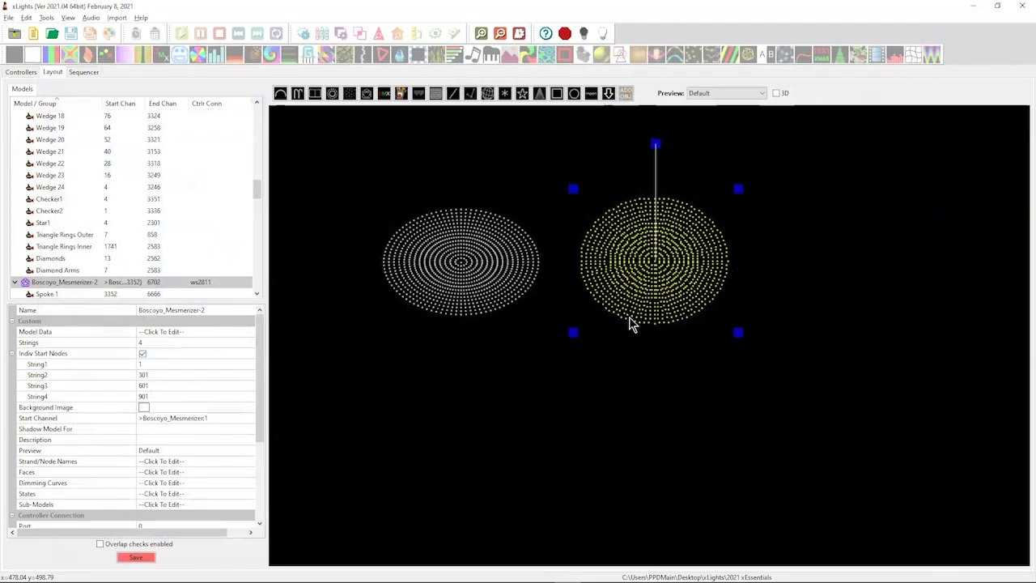
Set the custom Mesmerizer's controller connection to port 8 and save the layout
{"action": "scroll", "coordinate": [133, 429], "scroll_direction": "down", "scroll_amount": 4}
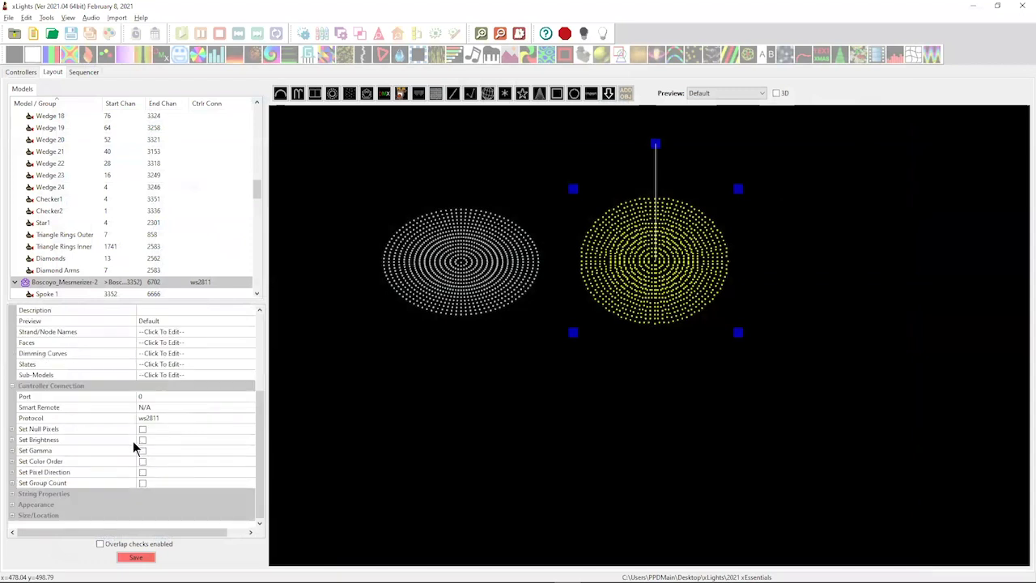
{"action": "left_click", "coordinate": [144, 396]}
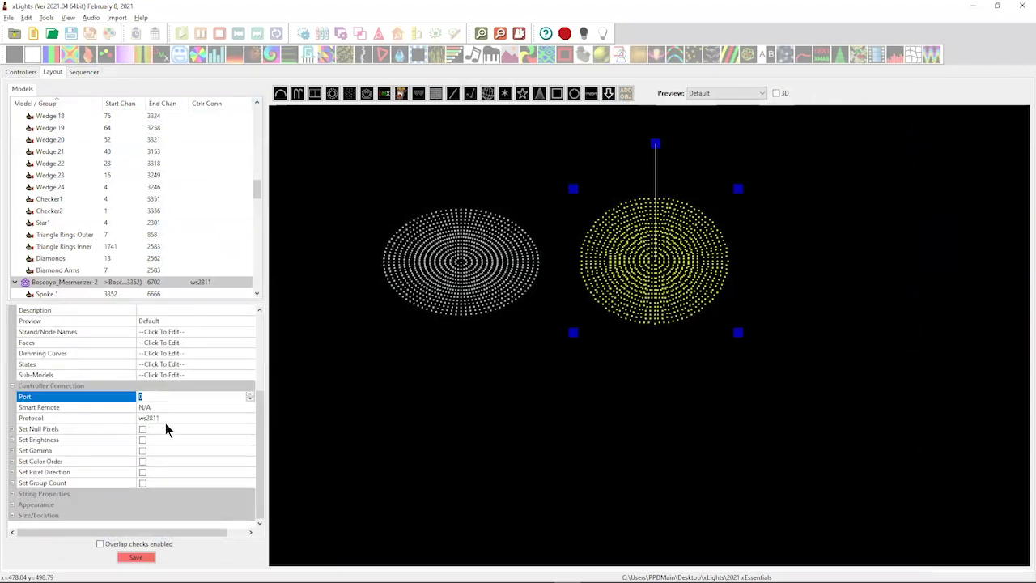
{"action": "type", "text": "8"}
{"action": "key", "text": "Return"}
{"action": "left_click", "coordinate": [136, 557]}
Examine the custom Mesmerizer's port assignments in the Ethernet controller visualizer, return to the layout, and minimize xLights to the slides
{"action": "left_click", "coordinate": [22, 72]}
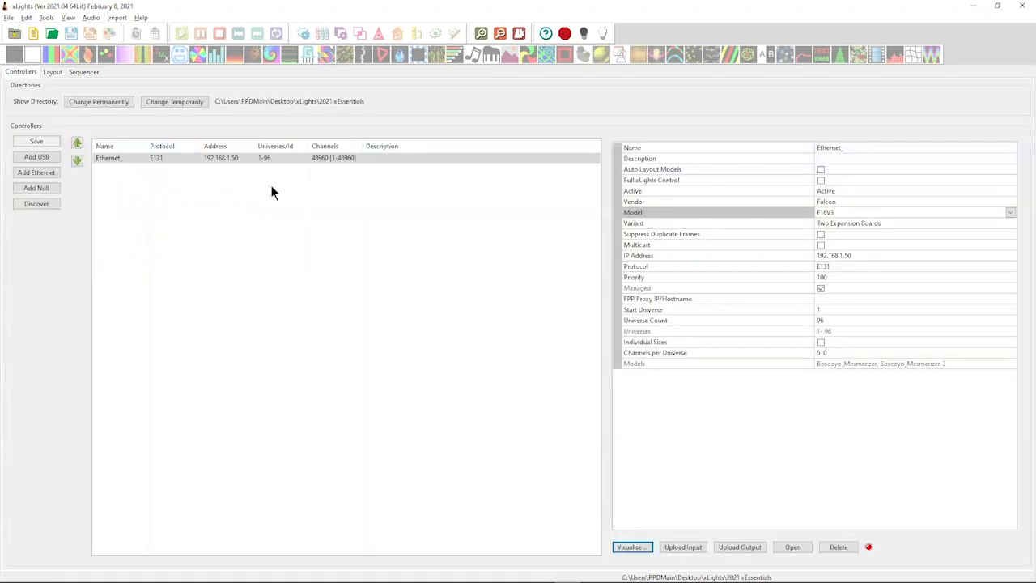
{"action": "left_click", "coordinate": [630, 549]}
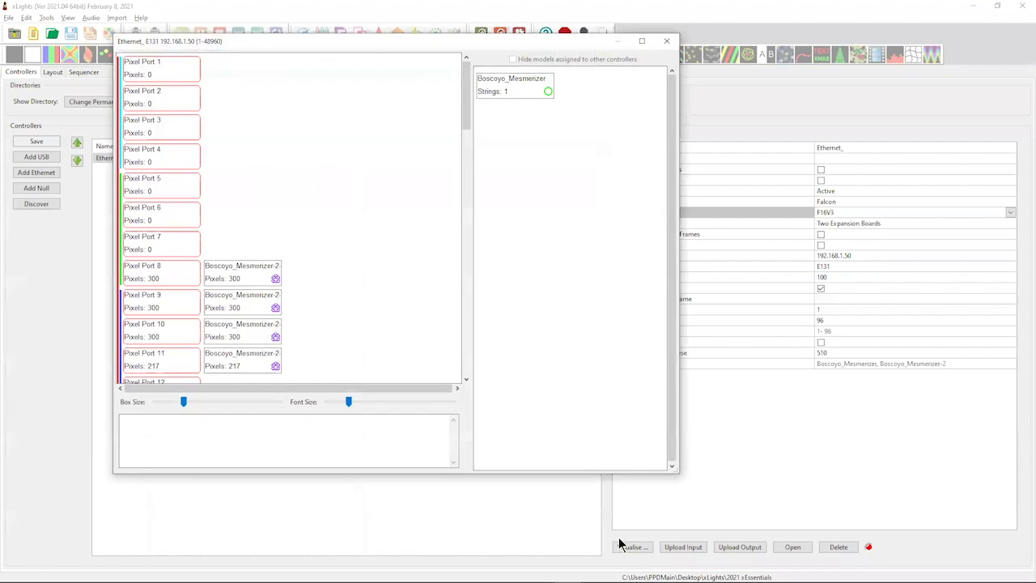
{"action": "scroll", "coordinate": [359, 290], "scroll_direction": "down", "scroll_amount": 3}
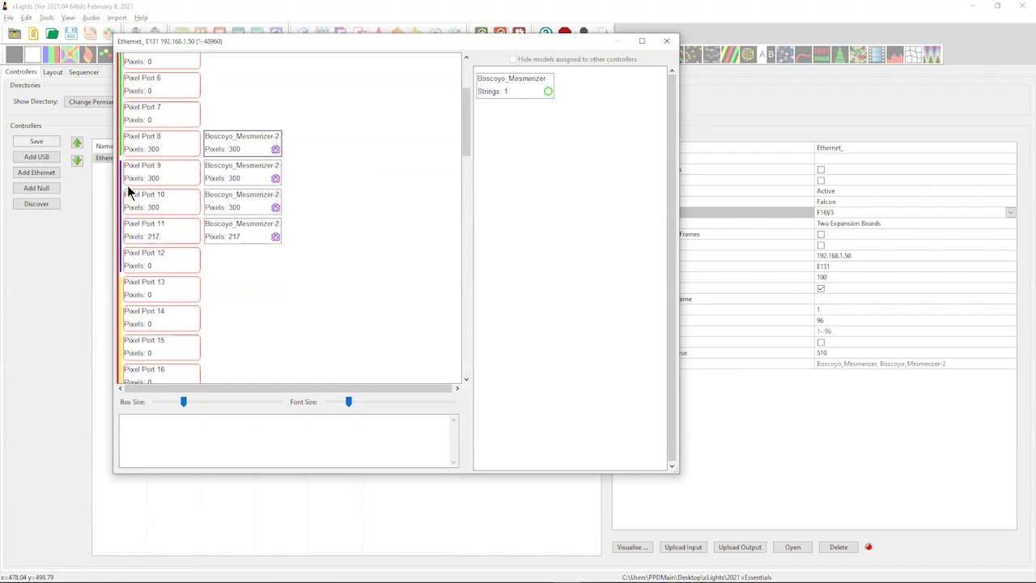
{"action": "mouse_move", "coordinate": [168, 158]}
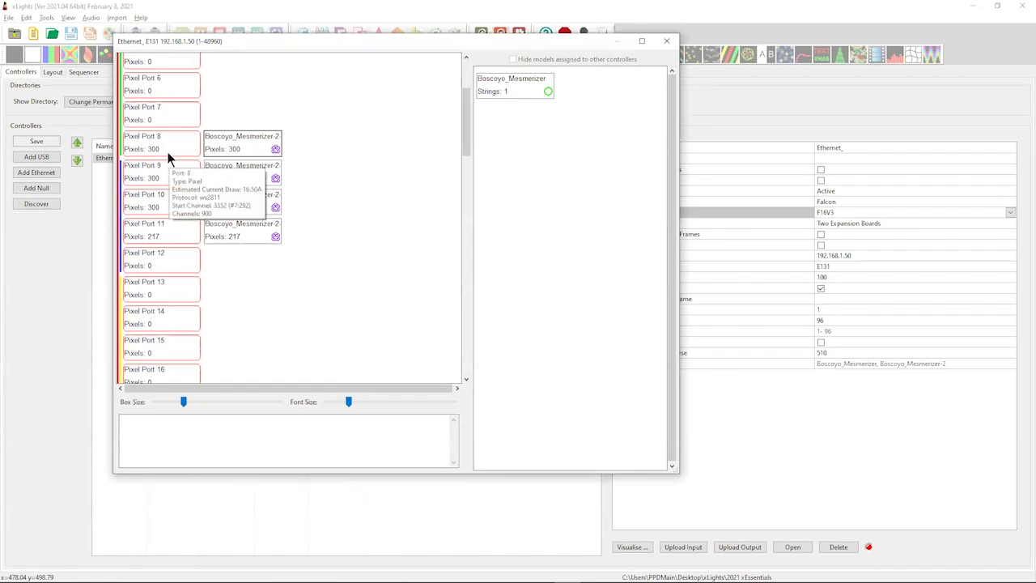
{"action": "mouse_move", "coordinate": [182, 186]}
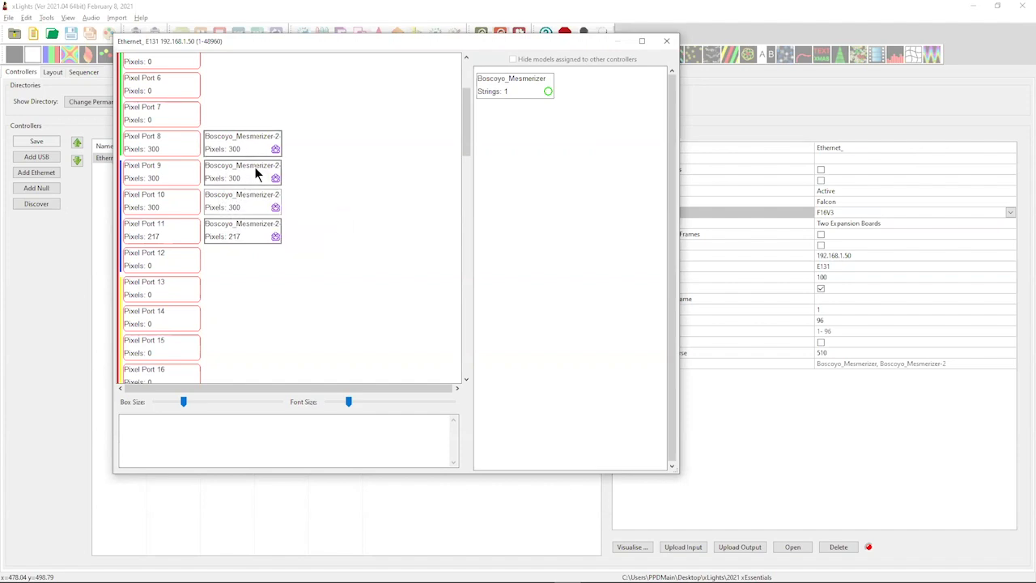
{"action": "mouse_move", "coordinate": [259, 139]}
{"action": "left_click", "coordinate": [665, 42]}
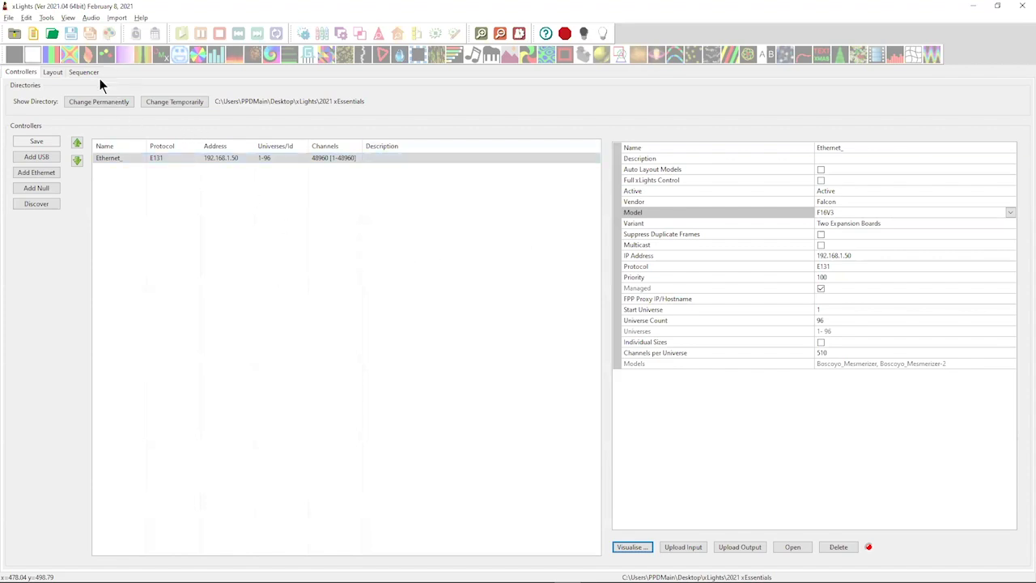
{"action": "left_click", "coordinate": [56, 71]}
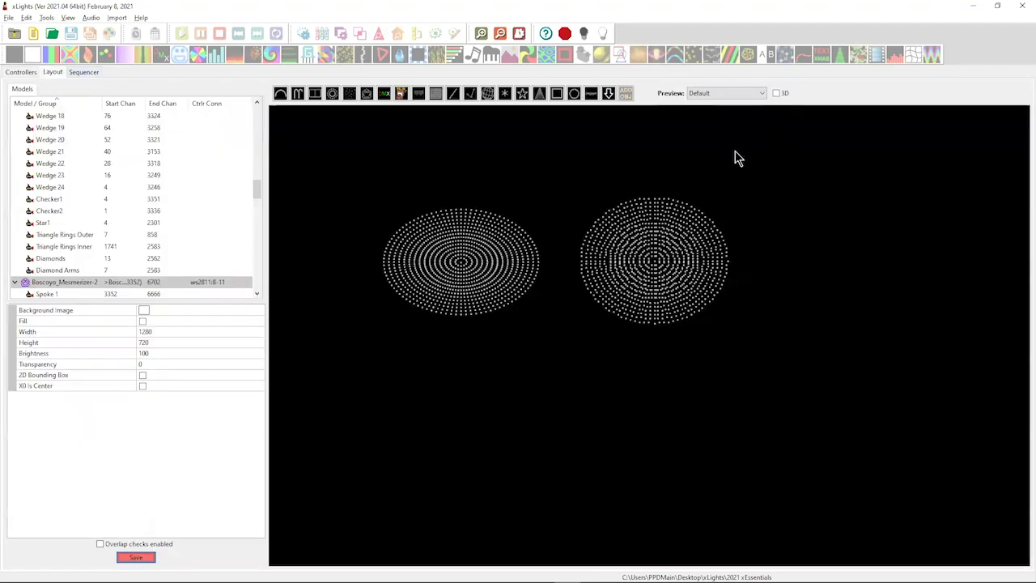
{"action": "left_click", "coordinate": [974, 7]}
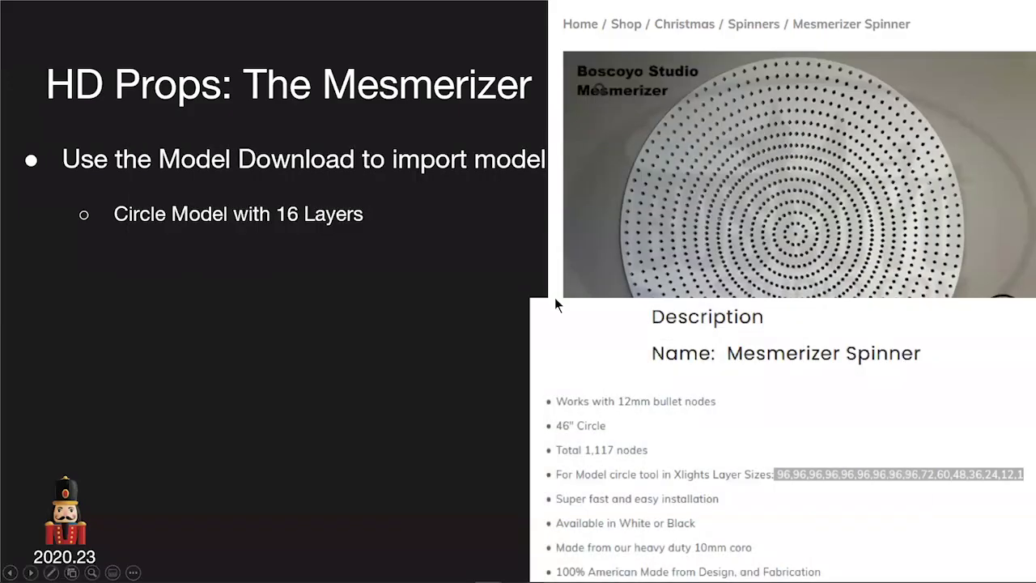